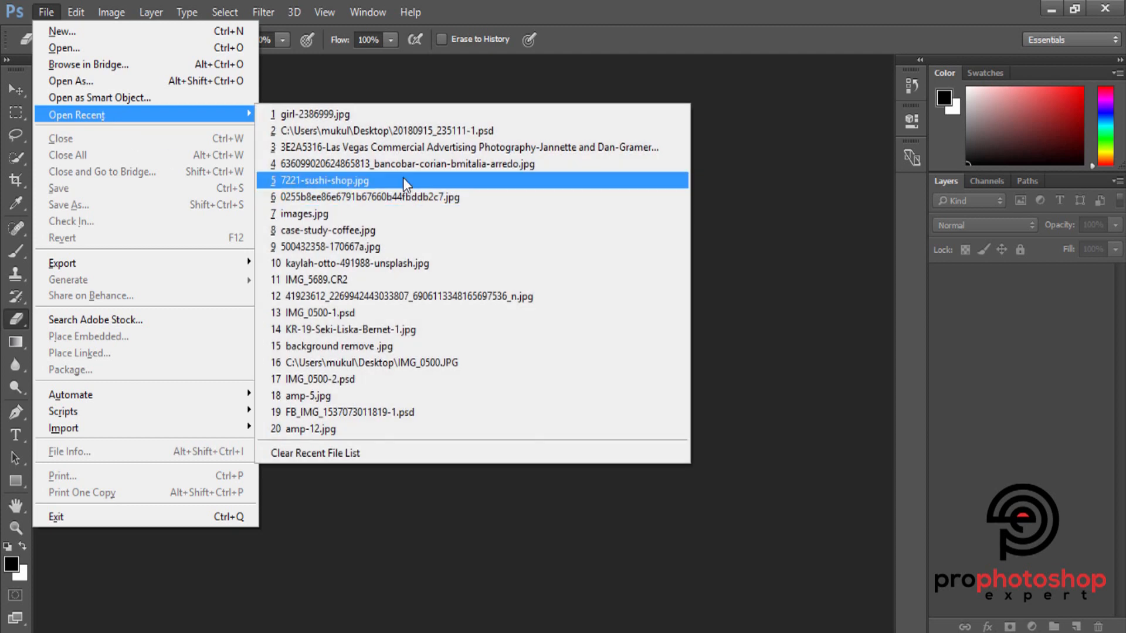
- Open the recent image girl-2386999.jpg
left_click(334, 114)
key("ctrl+plus")
key("ctrl+plus")
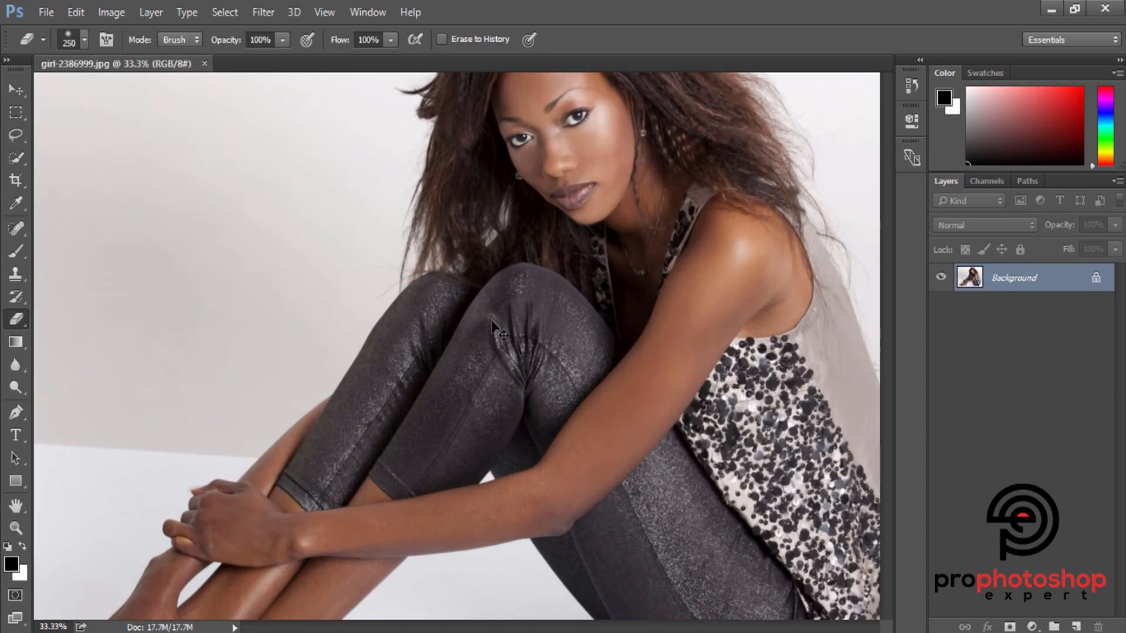
- Start a Pen tool path where the fingers meet the front foot and trace the foot's upper edge to the big toe's base
scroll(490, 322, "down", 6)
left_click_drag(520, 627, 439, 629)
key("ctrl+plus")
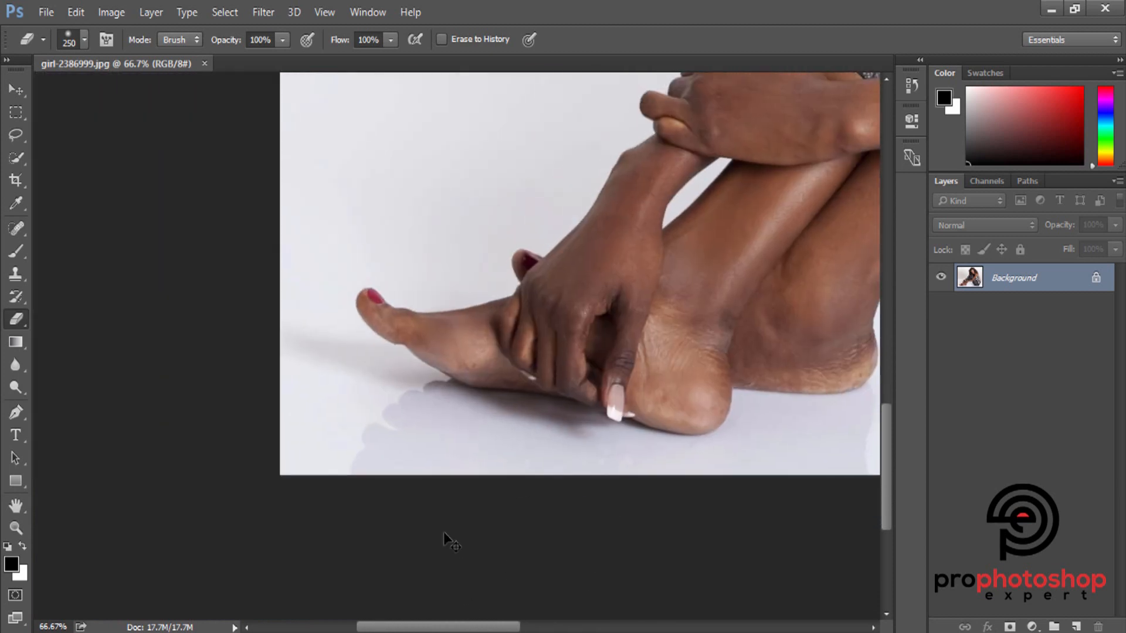
key("ctrl+plus")
key("ctrl+plus")
key("ctrl+plus")
scroll(448, 518, "up", 4)
left_click(15, 413)
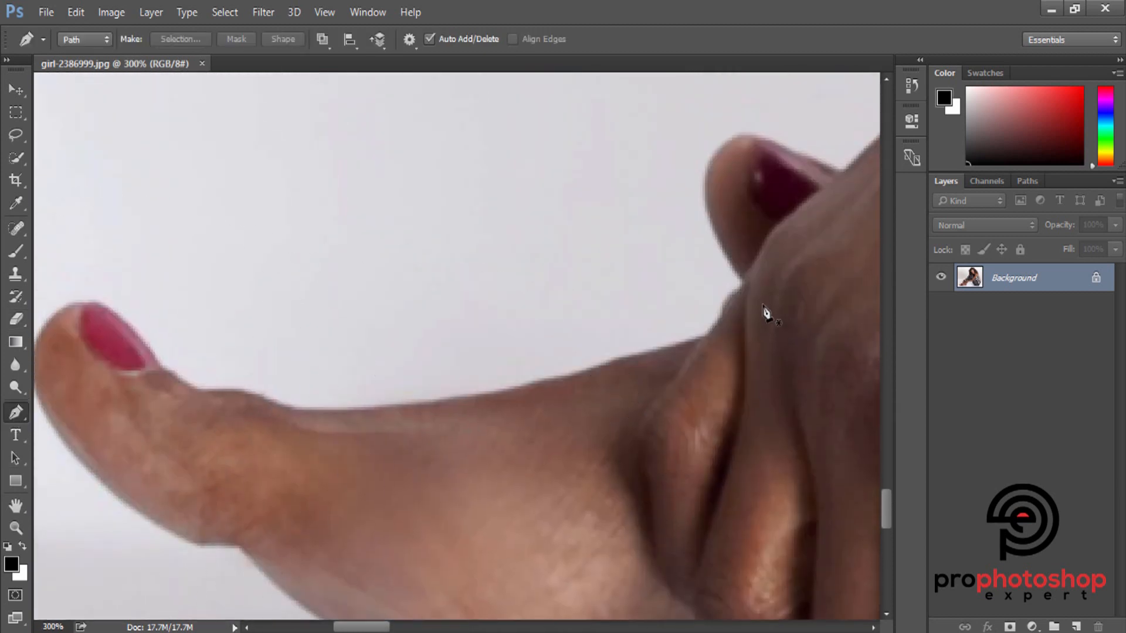
left_click(744, 285)
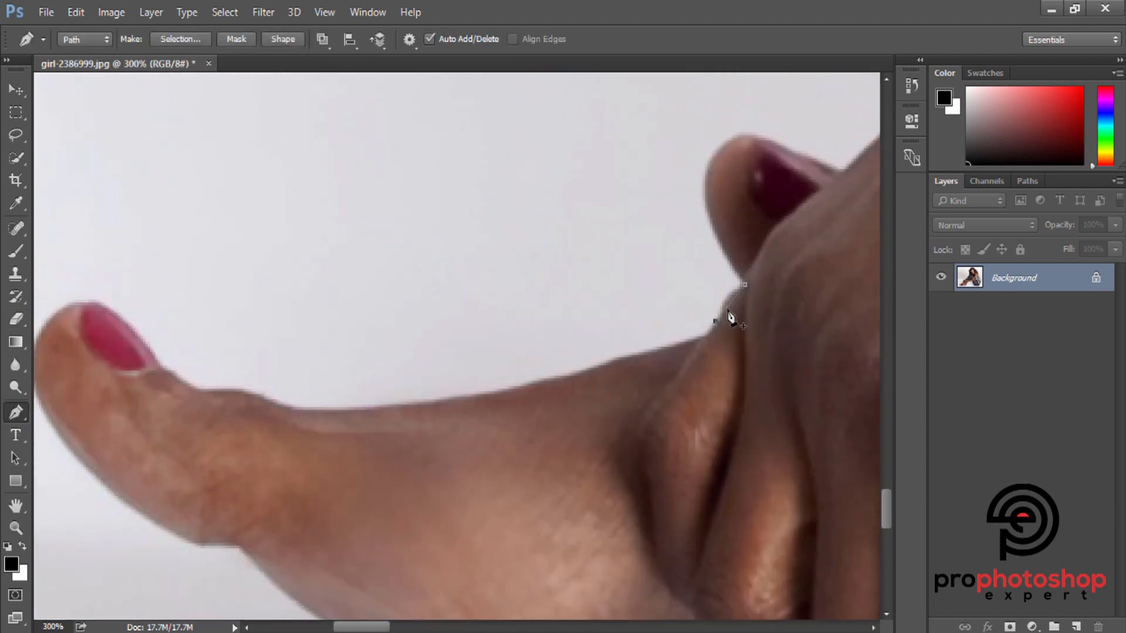
left_click(645, 354)
left_click(487, 391)
left_click(562, 375)
left_click(299, 408)
left_click(405, 404)
left_click(246, 394)
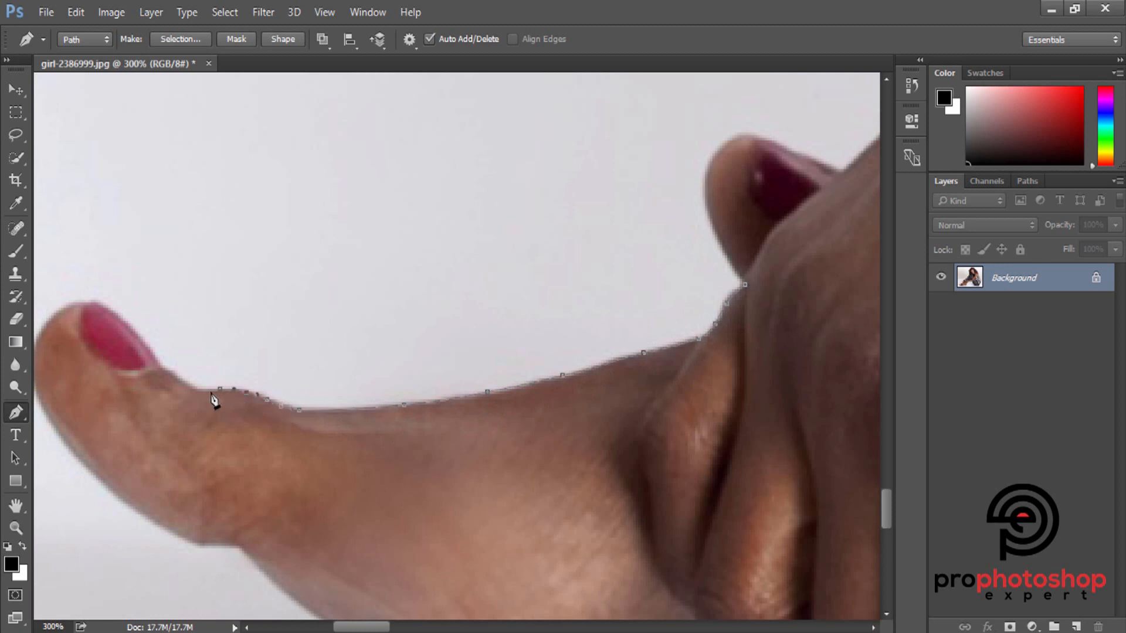
- Continue the path over the red toenail and around the tip of the big toe
left_click(177, 376)
left_click(119, 332)
left_click_drag(376, 626, 348, 628)
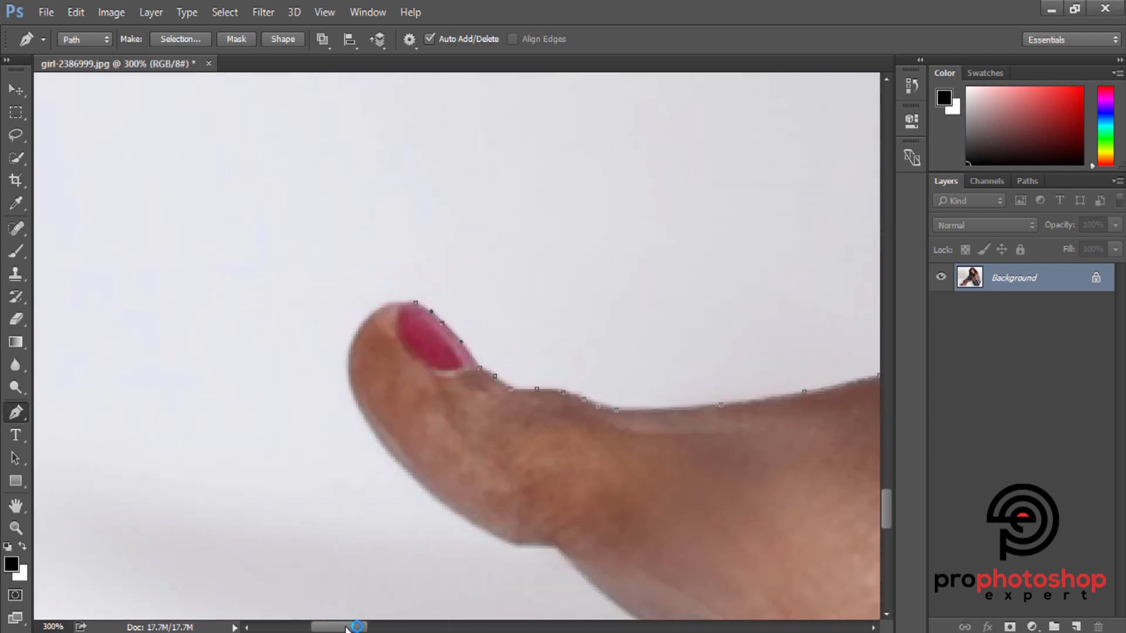
left_click(387, 315)
left_click(356, 403)
key("ctrl+Left")
key("ctrl+Left")
key("ctrl+Left")
scroll(387, 414, "down", 2)
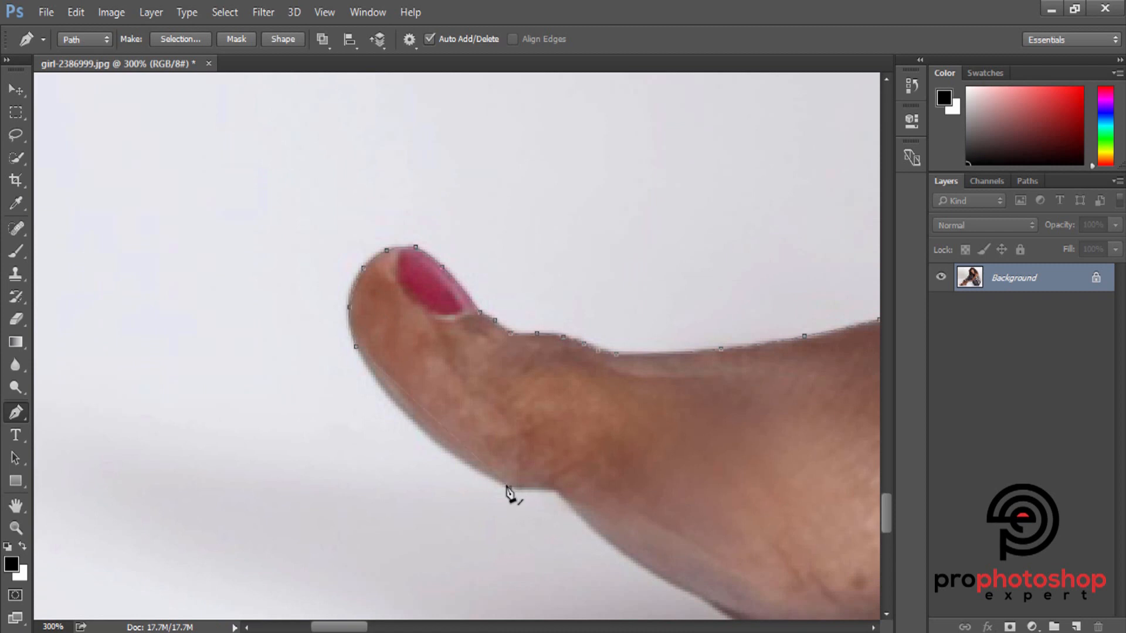
- Trace the underside of the big toe with curved segments up to the crease where it joins the sole
left_click(509, 488)
left_click(414, 400)
key("ctrl+Down")
key("ctrl+Down")
key("ctrl+Down")
key("ctrl+Down")
key("ctrl+Down")
key("ctrl+Down")
key("ctrl+Down")
key("ctrl+Down")
left_click(364, 360)
scroll(524, 471, "down", 2)
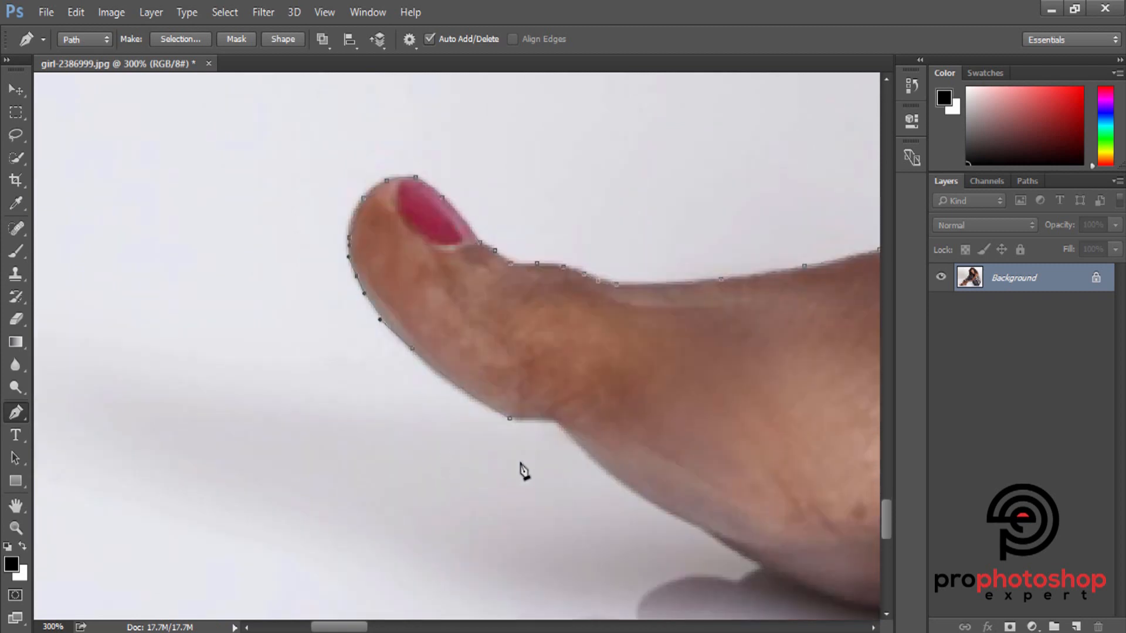
- Extend the path across the toe crease and along the first part of the sole's edge
left_click(551, 419)
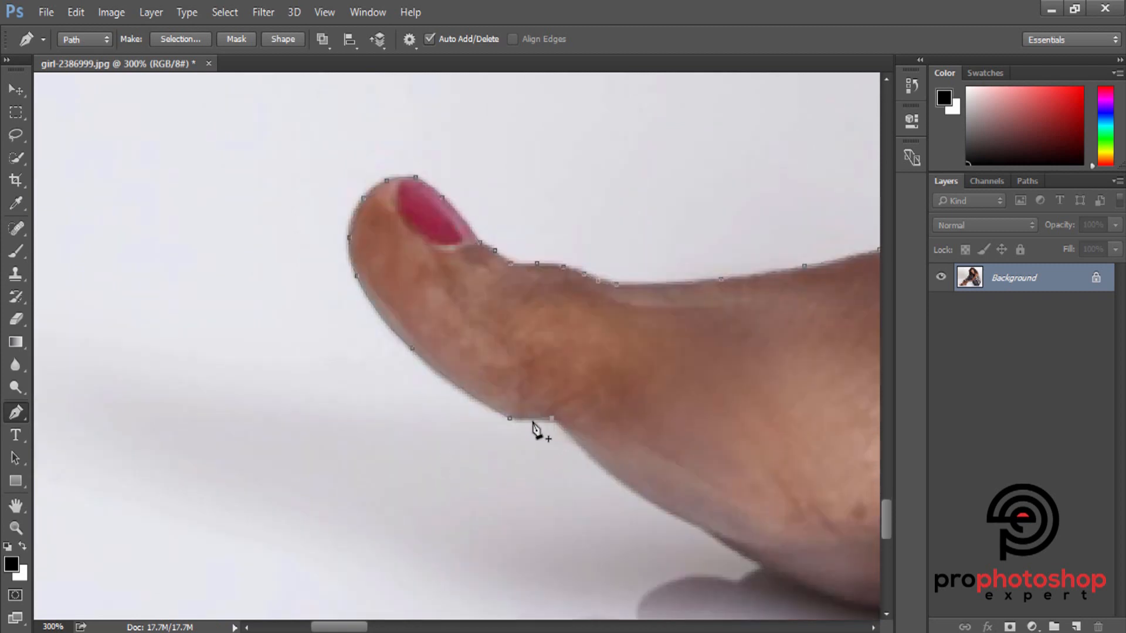
left_click(611, 465)
key("ctrl+Down")
key("ctrl+Down")
key("ctrl+Down")
key("ctrl+Down")
left_click(565, 430)
- Trace the sole's lower edge above the dark shadow up to the area beneath the fingers
left_click_drag(348, 627, 374, 626)
scroll(442, 550, "down", 3)
left_click(508, 494)
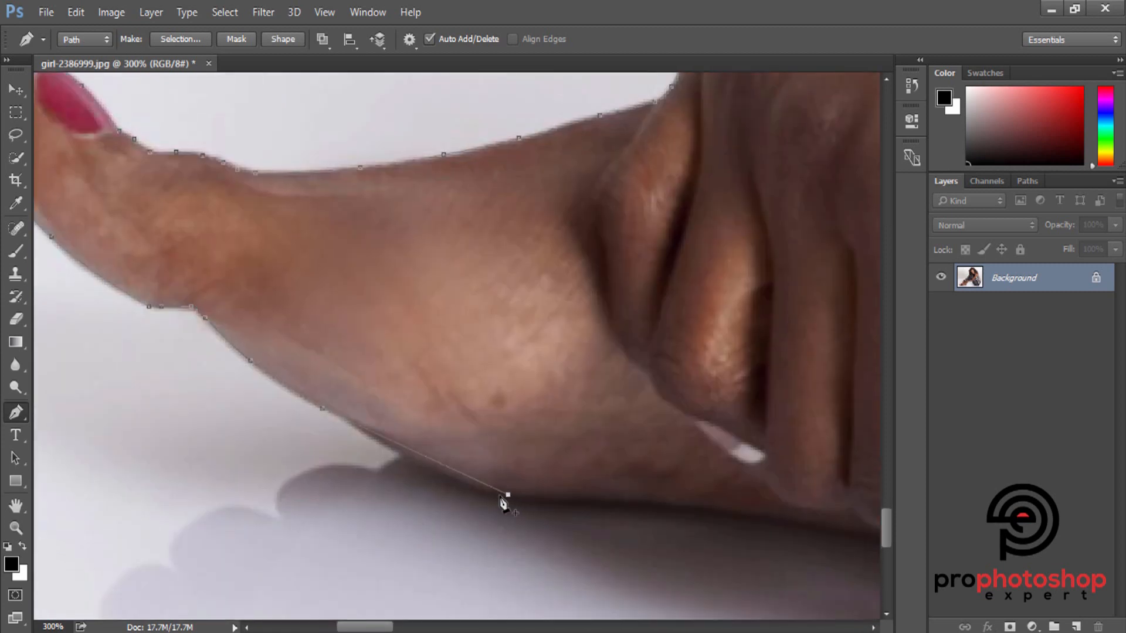
left_click(446, 467)
key("ctrl+Down")
key("ctrl+Down")
key("ctrl+Down")
key("ctrl+Down")
left_click(674, 505)
left_click(613, 501)
key("ctrl+Up")
left_click(532, 496)
key("ctrl+Down")
key("ctrl+Down")
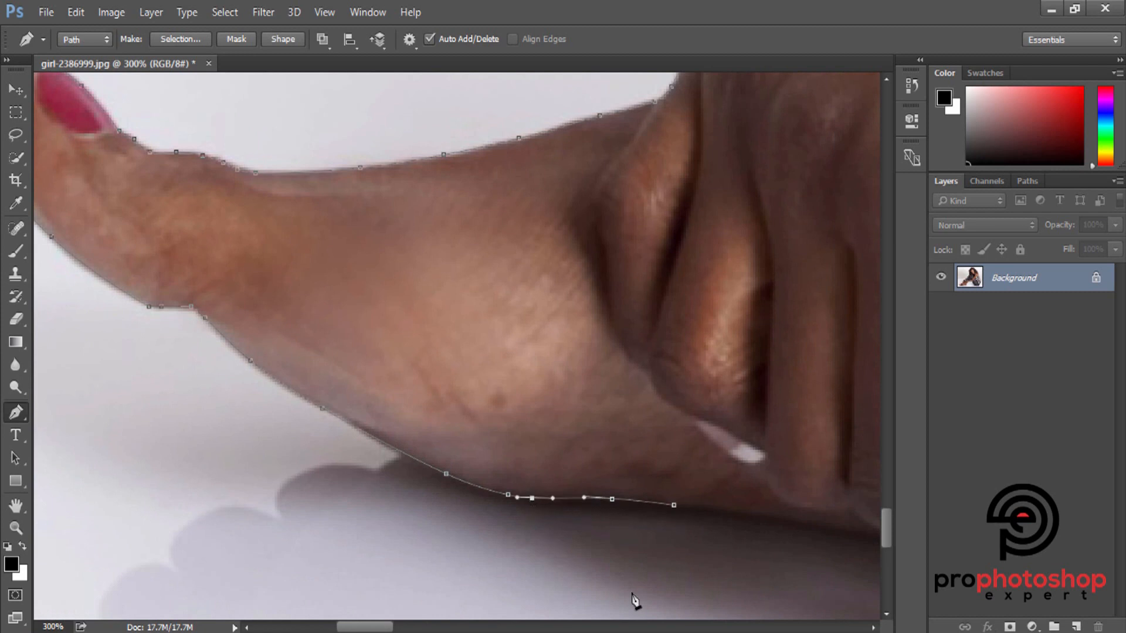
- Continue the path beneath the fingers to the edge of the long white-tipped nail, curving it to fit the outline
left_click_drag(405, 626, 433, 626)
scroll(519, 543, "down", 2)
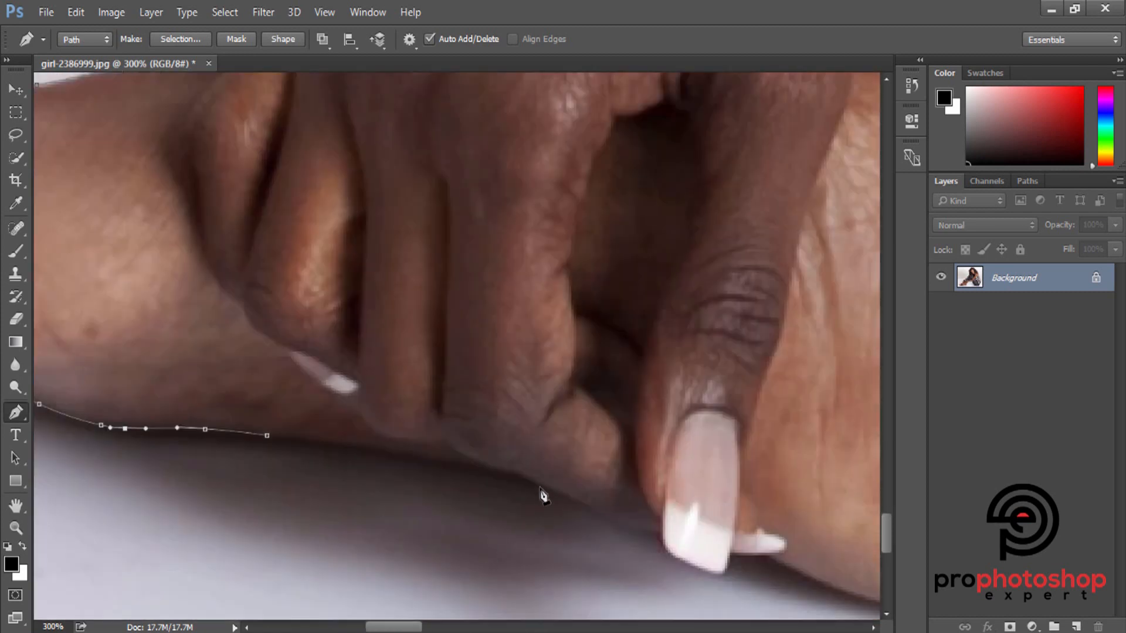
left_click(520, 477)
left_click(444, 464)
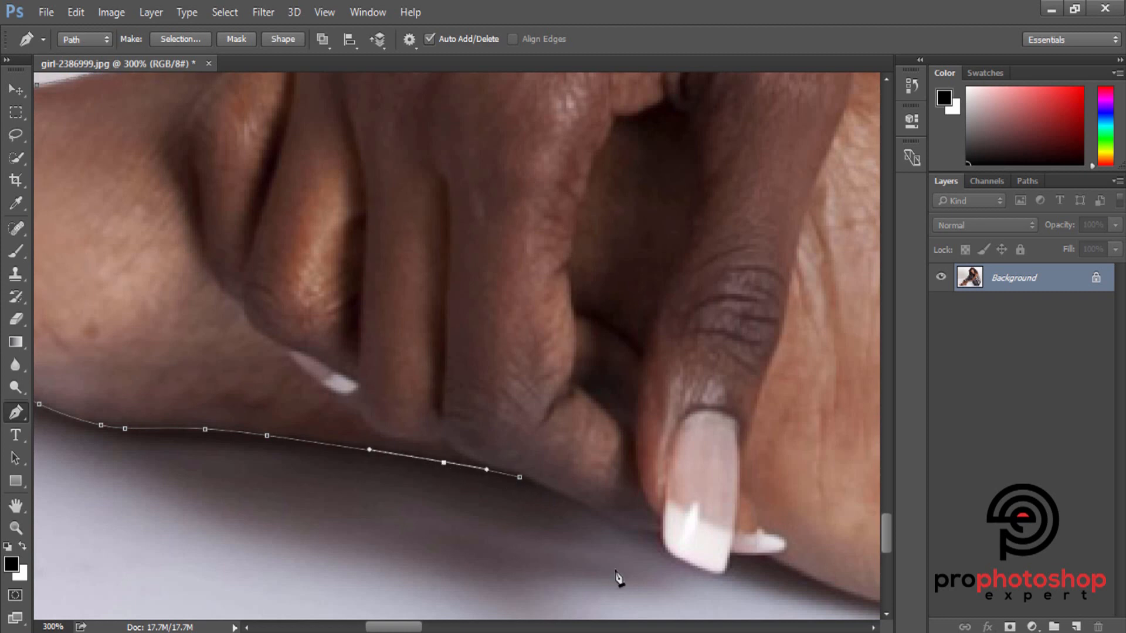
left_click(660, 530)
left_click(631, 519)
key("Down")
key("Down")
key("Down")
key("Down")
key("Down")
key("Down")
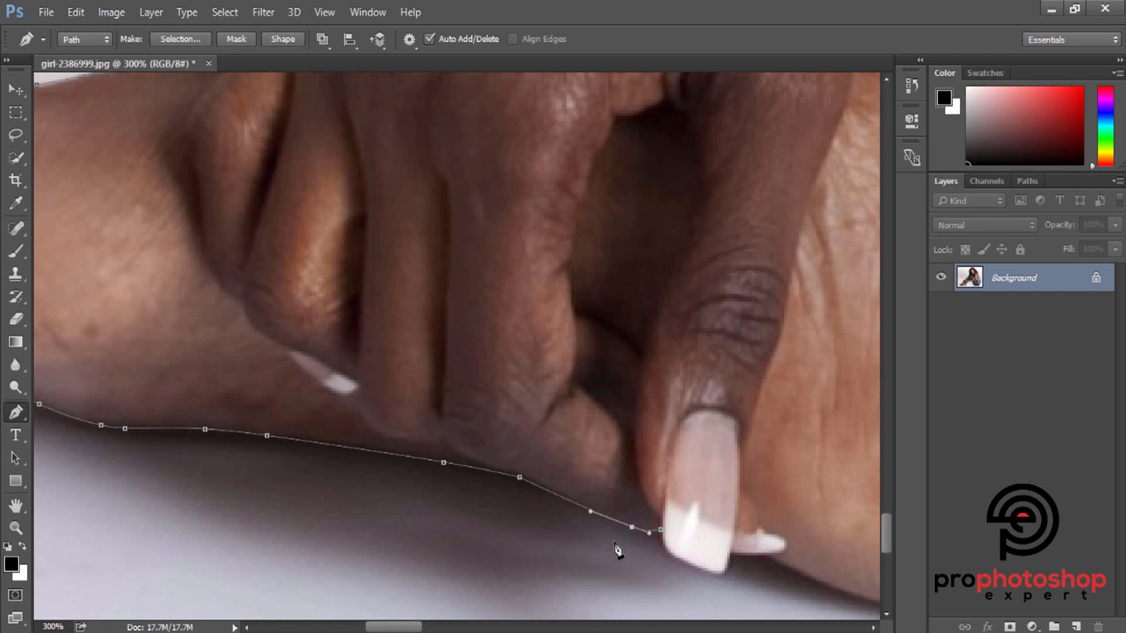
left_click(555, 496)
- Trace around the tip of the long white fingernail and under the small nail beside it
left_click_drag(393, 627, 424, 628)
scroll(422, 585, "down", 1)
left_click(229, 475)
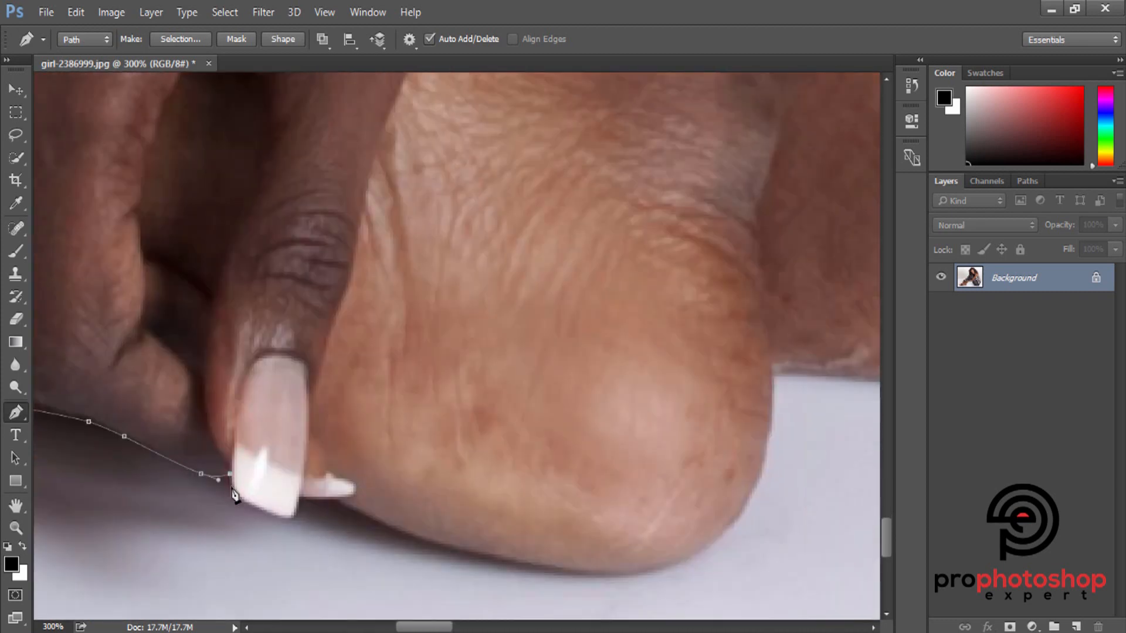
left_click(293, 513)
left_click(279, 510)
left_click(243, 499)
left_click_drag(279, 510, 246, 502)
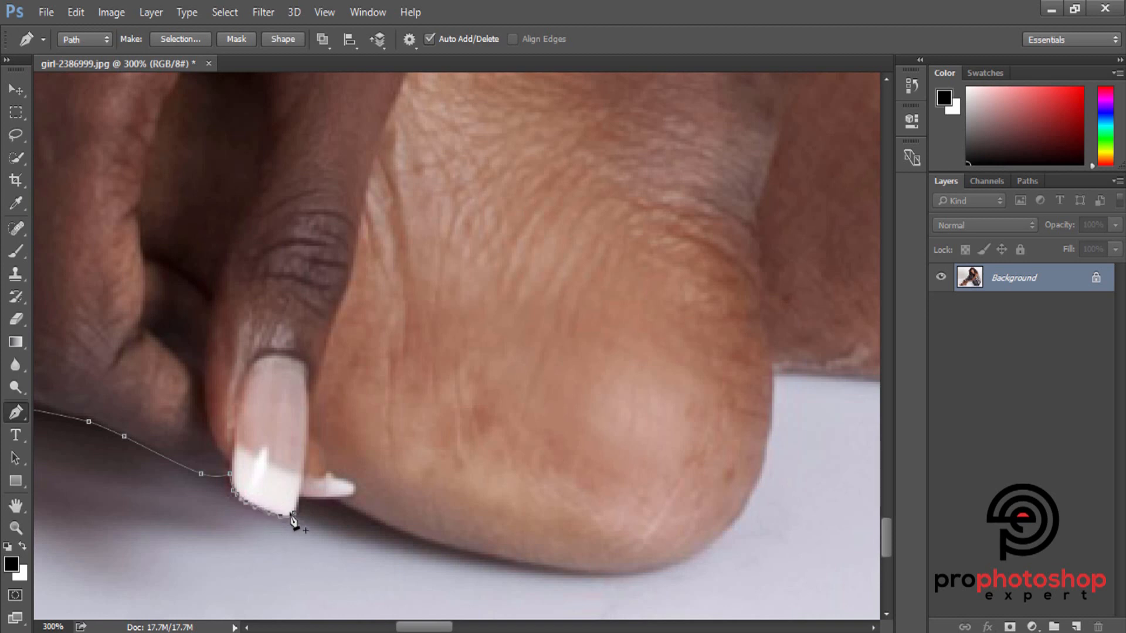
left_click(339, 498)
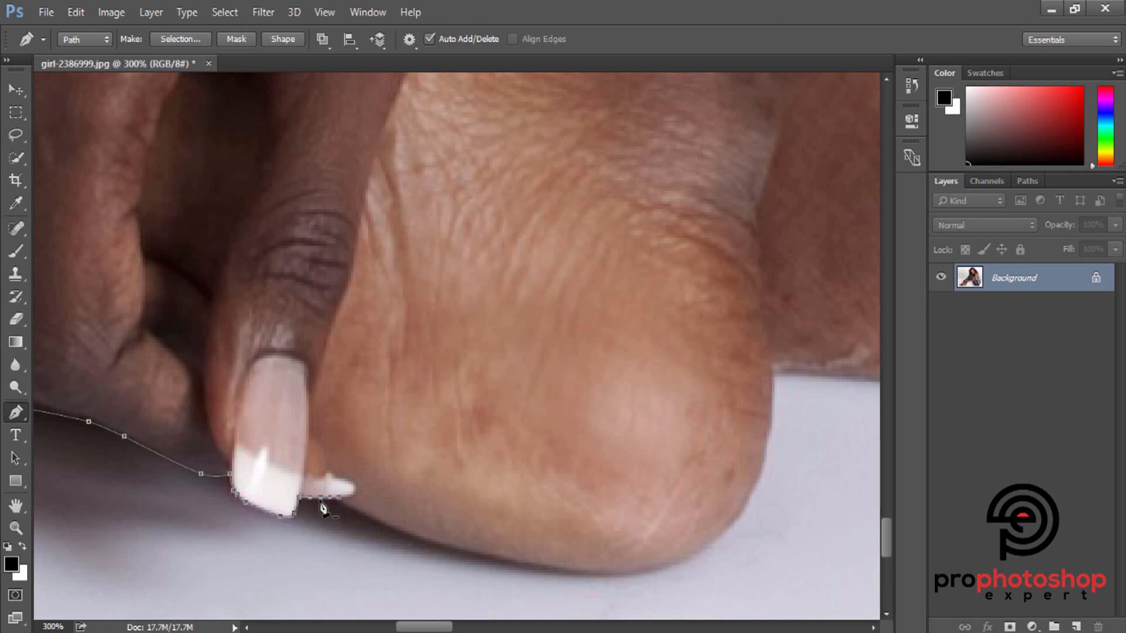
- Trace the front foot's lower edge from the small nail to the bottom of the heel
left_click(491, 538)
key("shift+Down")
key("shift+Left")
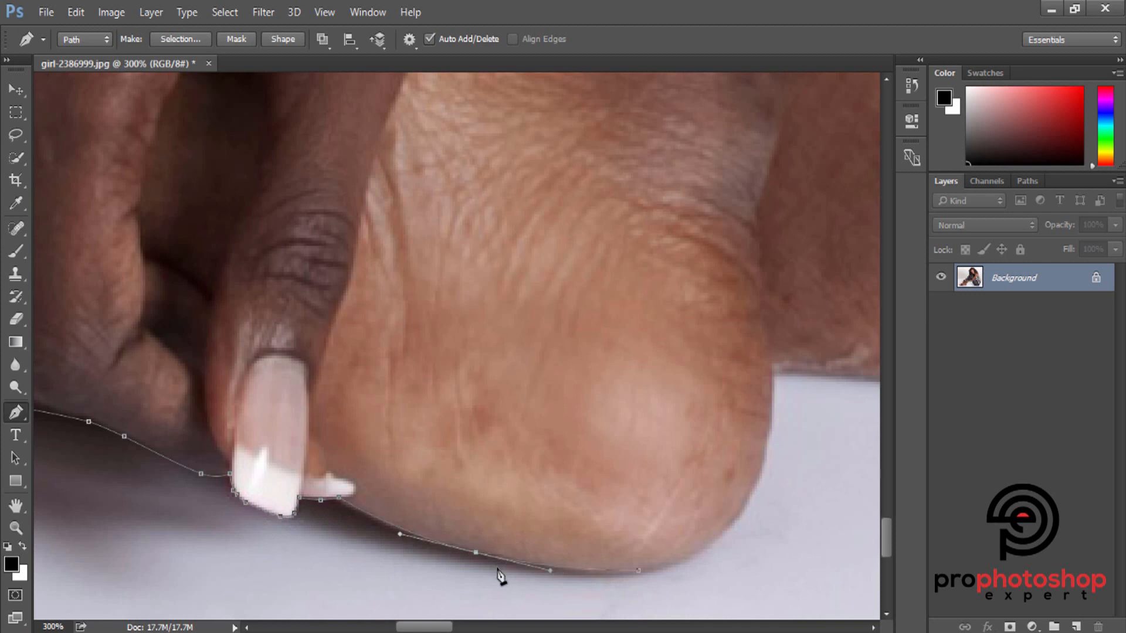
left_click(597, 572)
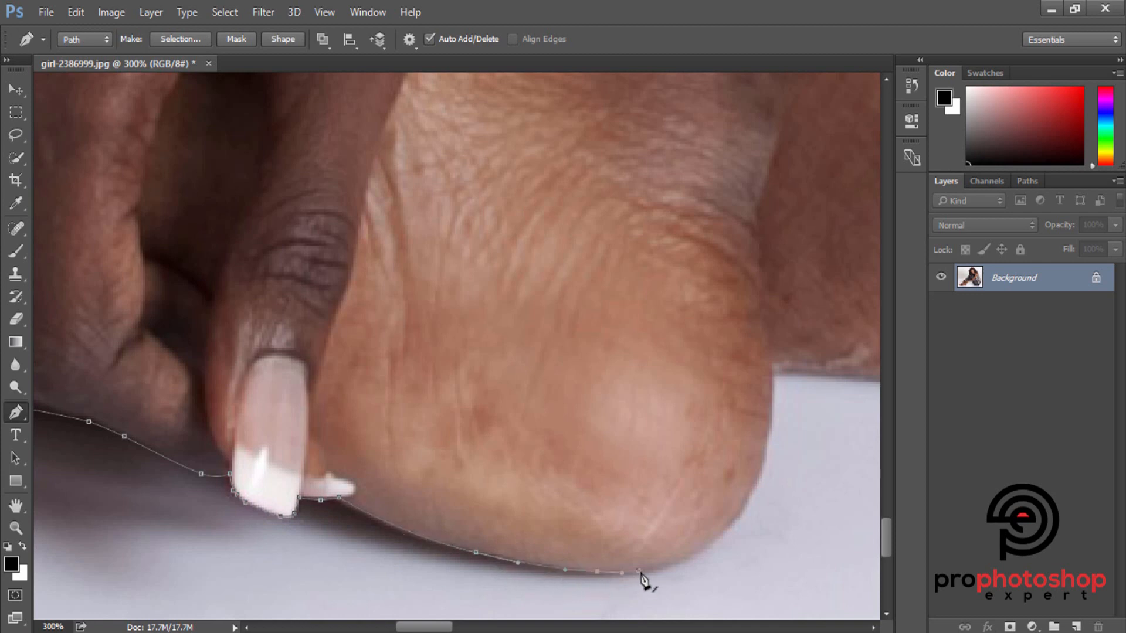
- Curve the path around the front heel up to the point where it meets the rear foot
left_click(708, 524)
key("Down")
key("Down")
key("Down")
key("Down")
key("Down")
key("Down")
key("Down")
key("Down")
key("Down")
key("Down")
key("Down")
left_click(773, 377)
- Trace the rear foot's bottom edge from the front heel to the start of the rear heel's curve
left_click_drag(443, 628, 473, 627)
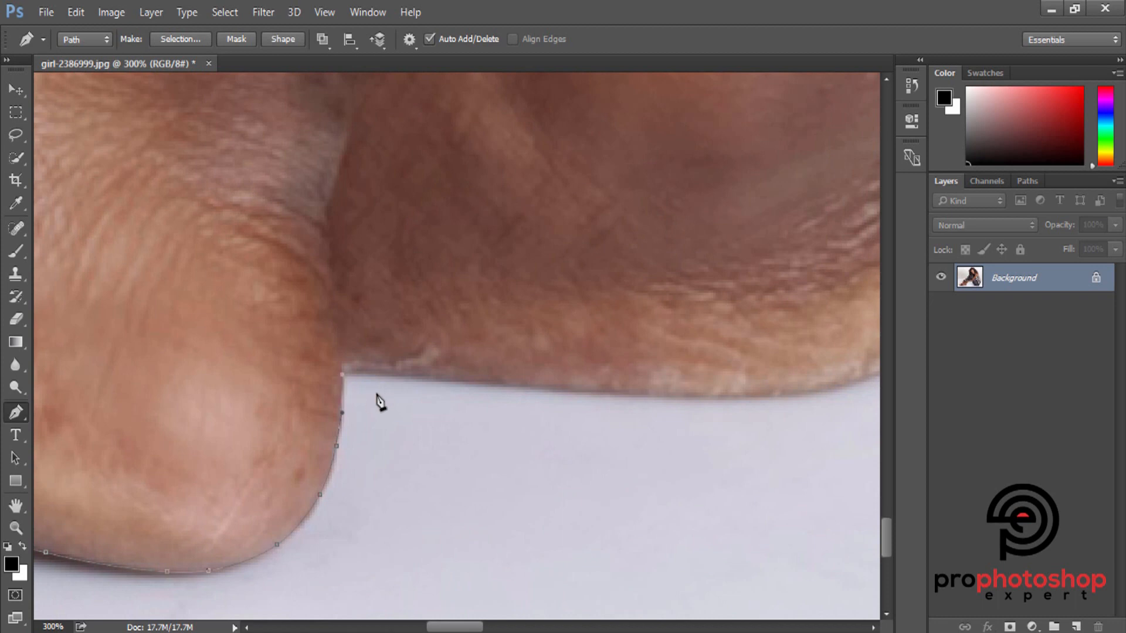
left_click(432, 379)
left_click(771, 395)
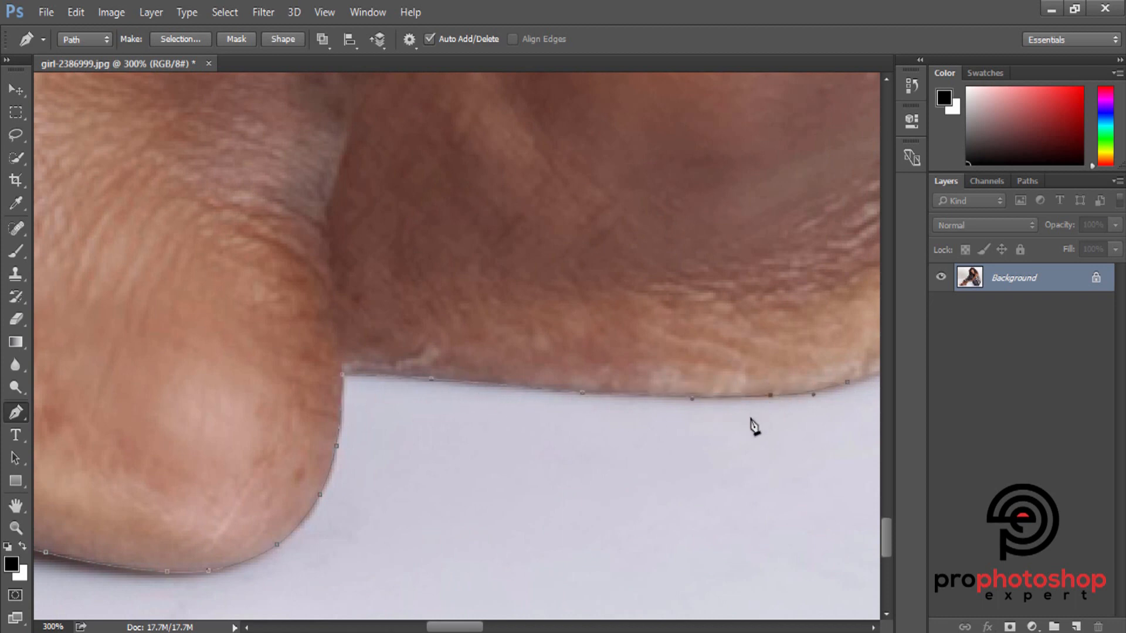
left_click_drag(469, 628, 504, 629)
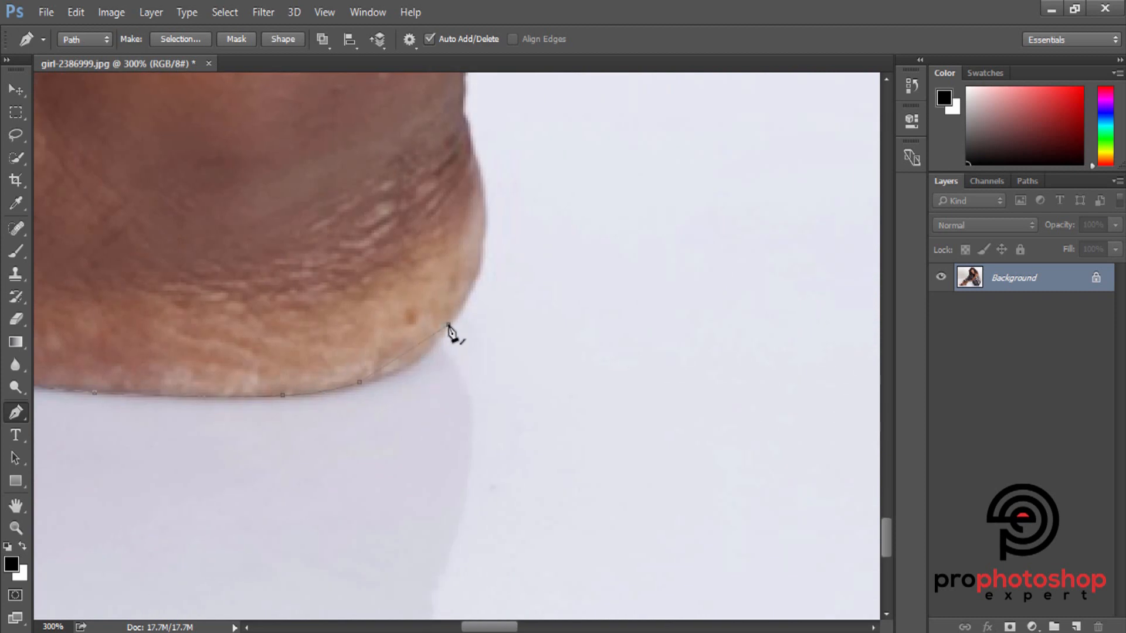
left_click_drag(449, 324, 425, 351)
- Trace the back of the rear heel upward with curved segments to just below the ankle notch
scroll(487, 363, "up", 1)
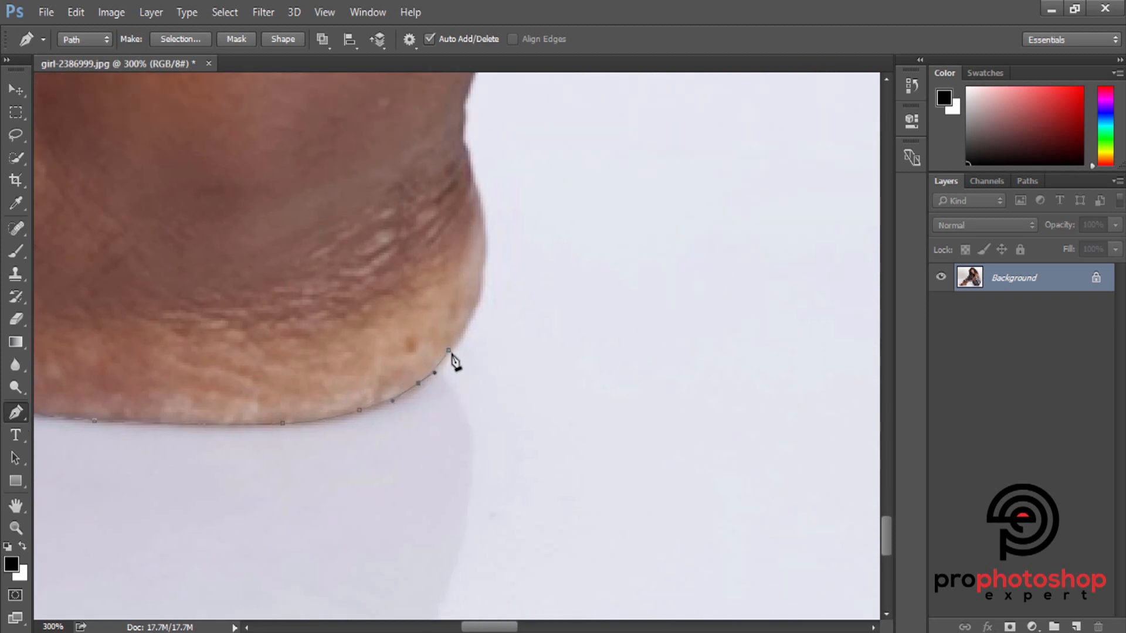
scroll(485, 329, "up", 1)
left_click(486, 273)
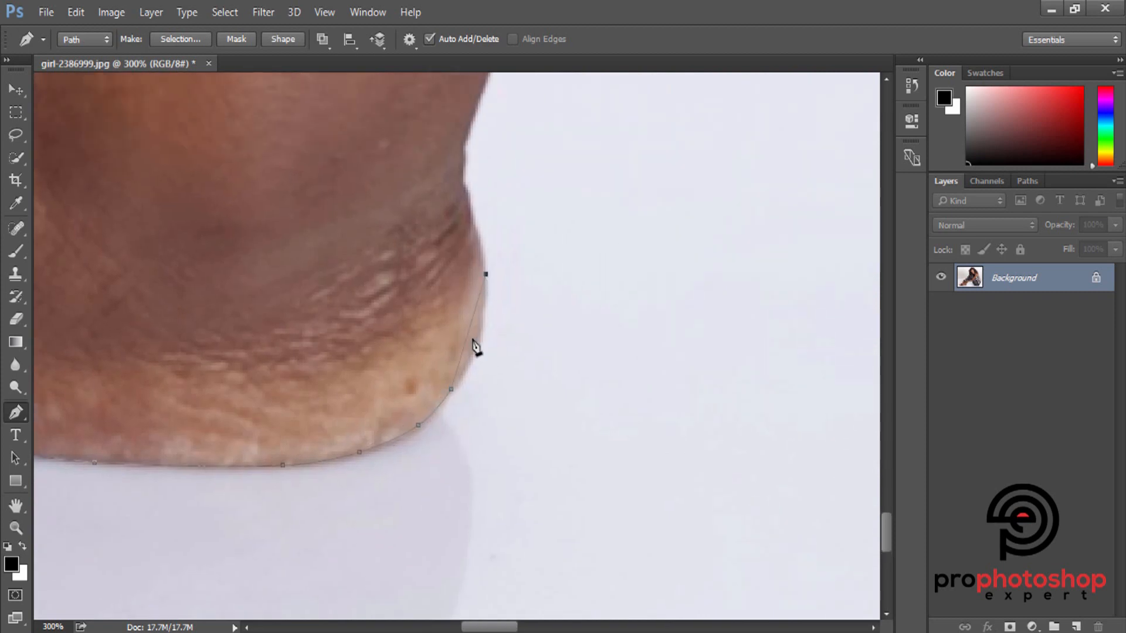
left_click(473, 341)
scroll(504, 340, "up", 2)
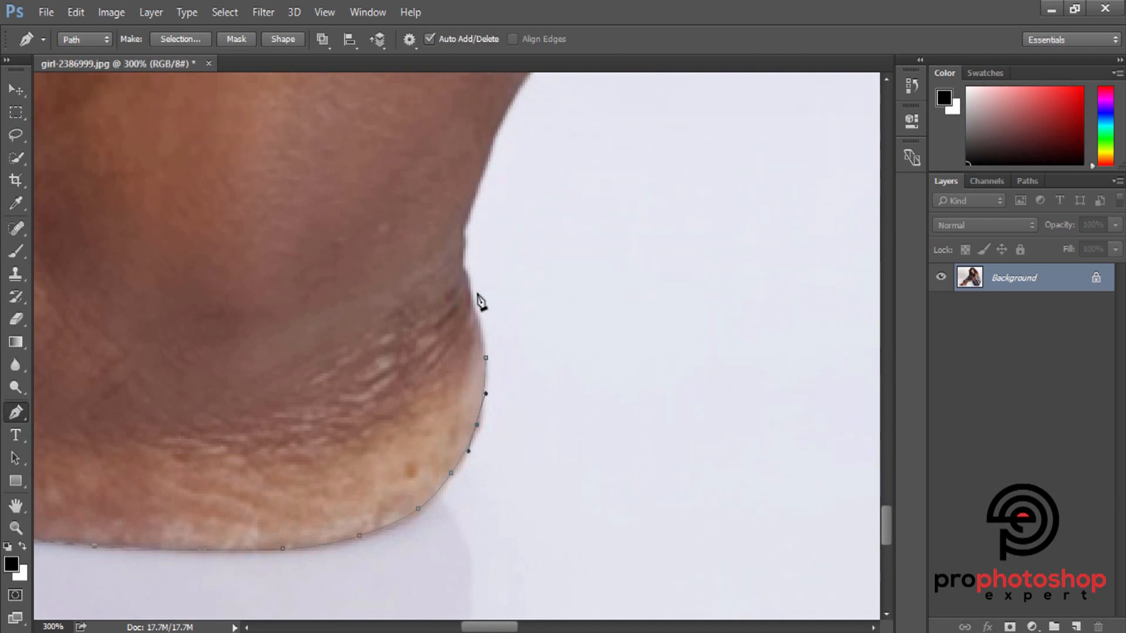
left_click(470, 300)
left_click(481, 325)
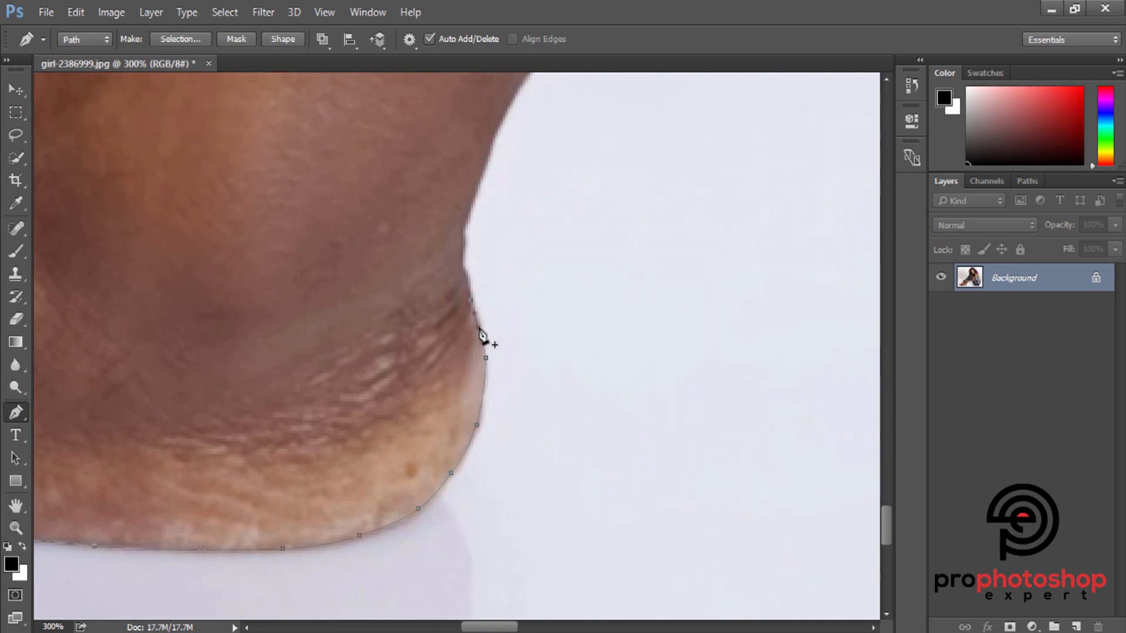
- Continue the path through the notch above the rear heel and up the ankle's edge
left_click(464, 267)
left_click(467, 230)
scroll(492, 241, "up", 1)
scroll(492, 240, "up", 5)
left_click(527, 202)
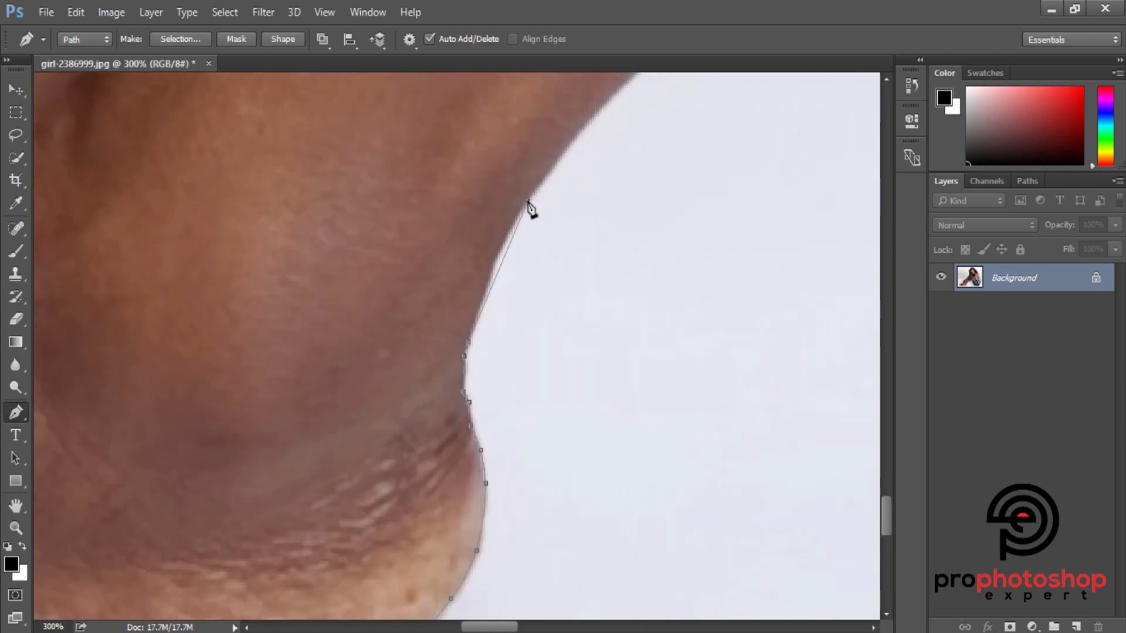
left_click(505, 251)
- Trace the back edge of the lower leg up to the corner where it meets the forearm
scroll(520, 253, "up", 7)
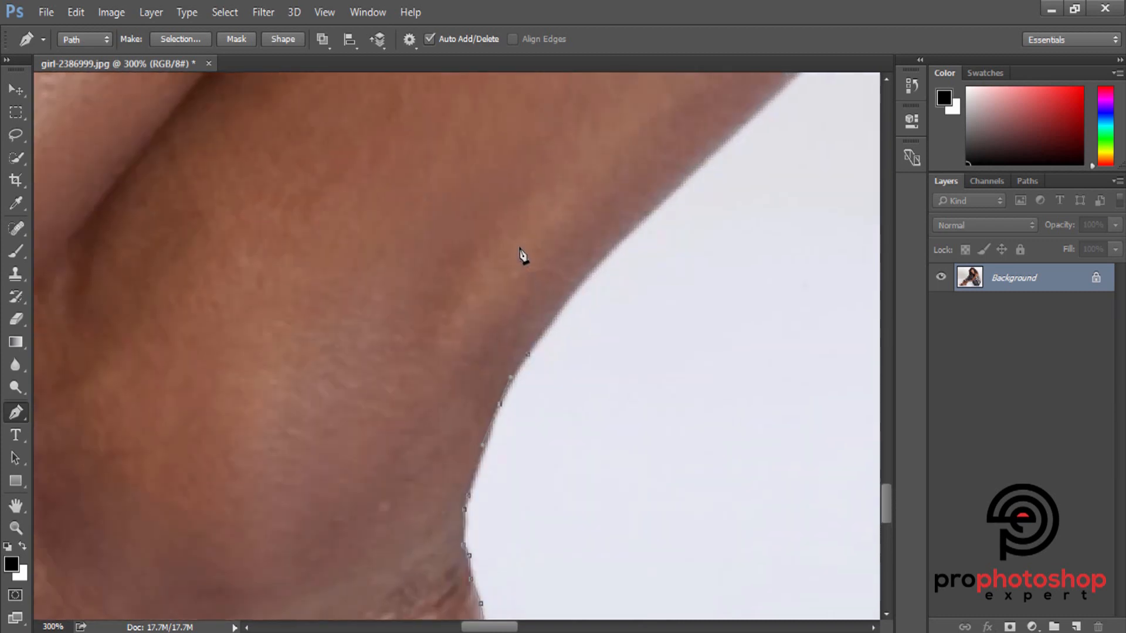
left_click(697, 196)
left_click(592, 299)
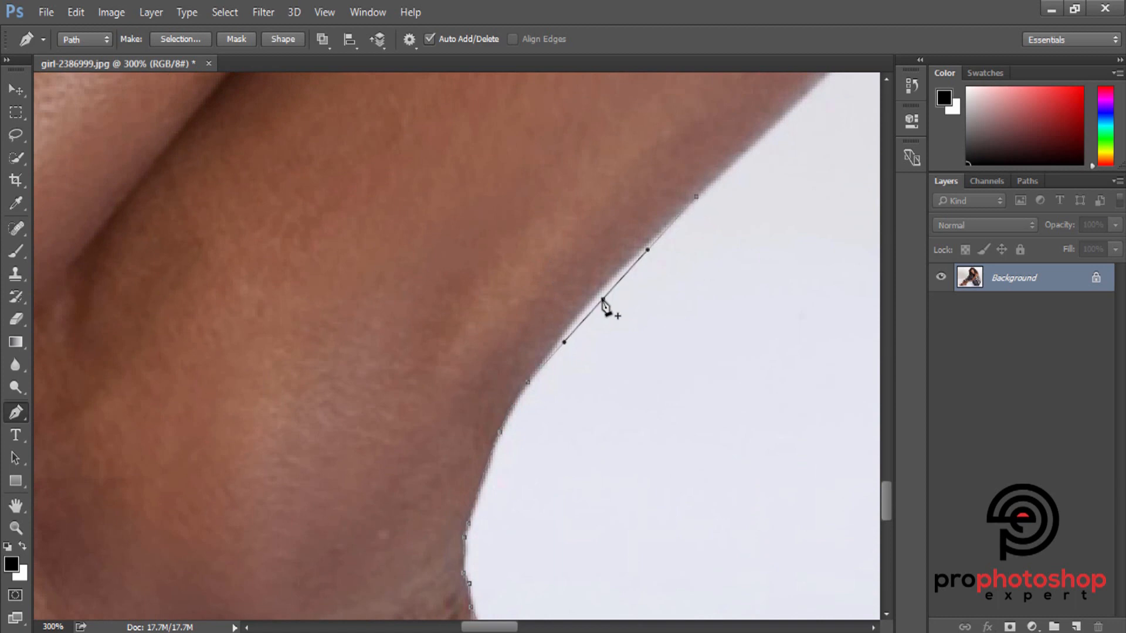
scroll(641, 297, "up", 5)
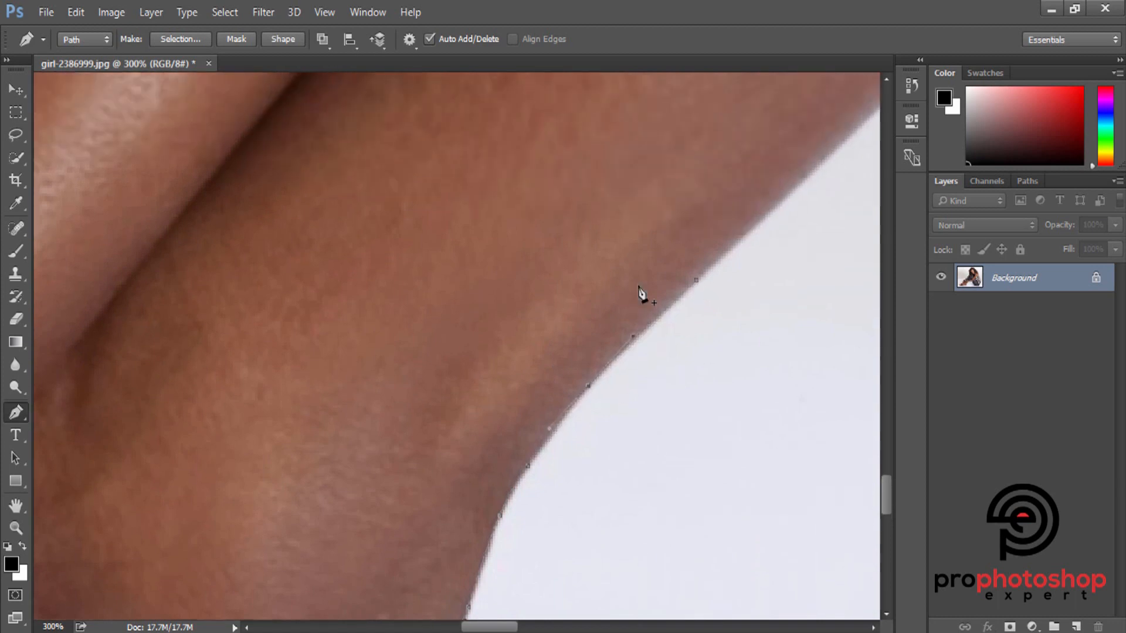
scroll(508, 571, "right", 5)
scroll(587, 363, "up", 2)
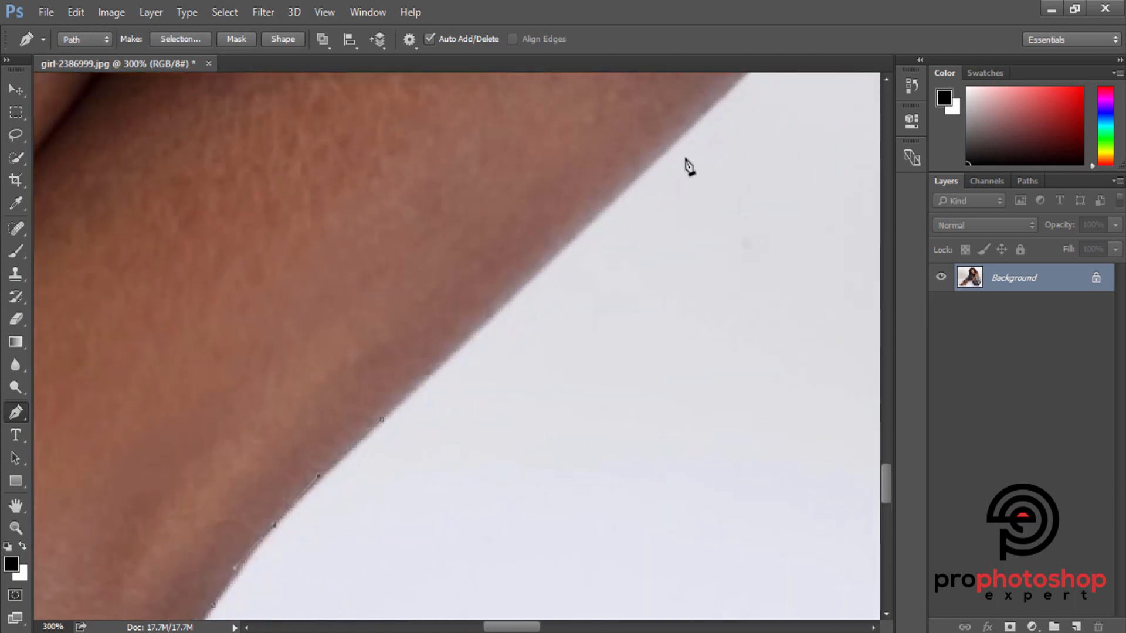
scroll(727, 176, "up", 3)
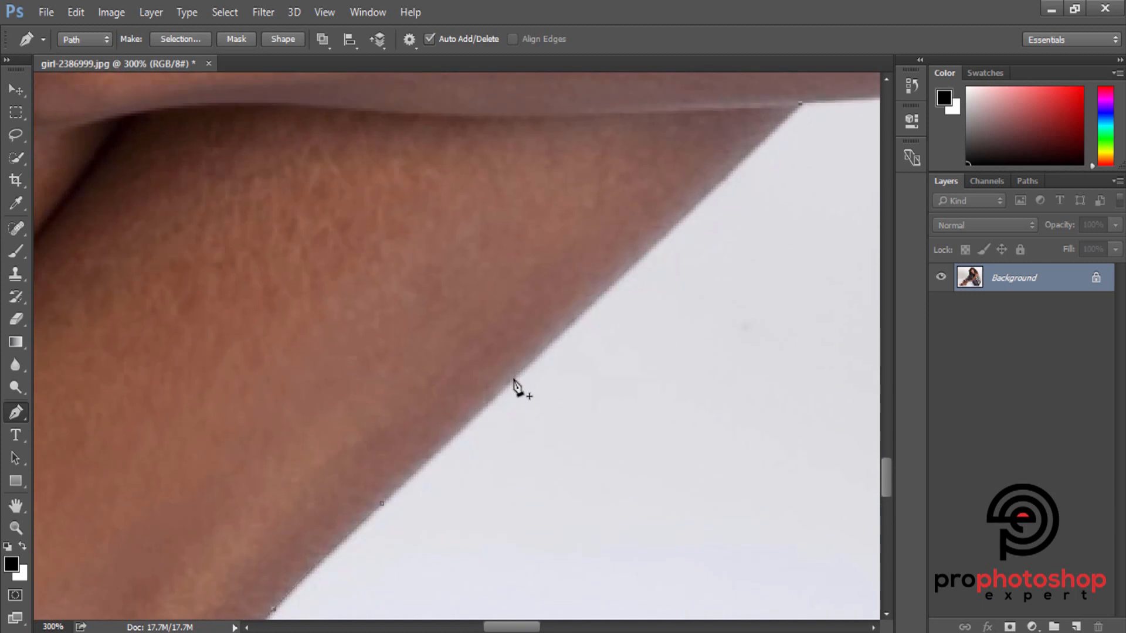
- Trace the forearm's lower edge from the leg to the corner where it meets the dark trousers
scroll(522, 387, "up", 3)
left_click_drag(497, 627, 531, 627)
scroll(669, 296, "up", 4)
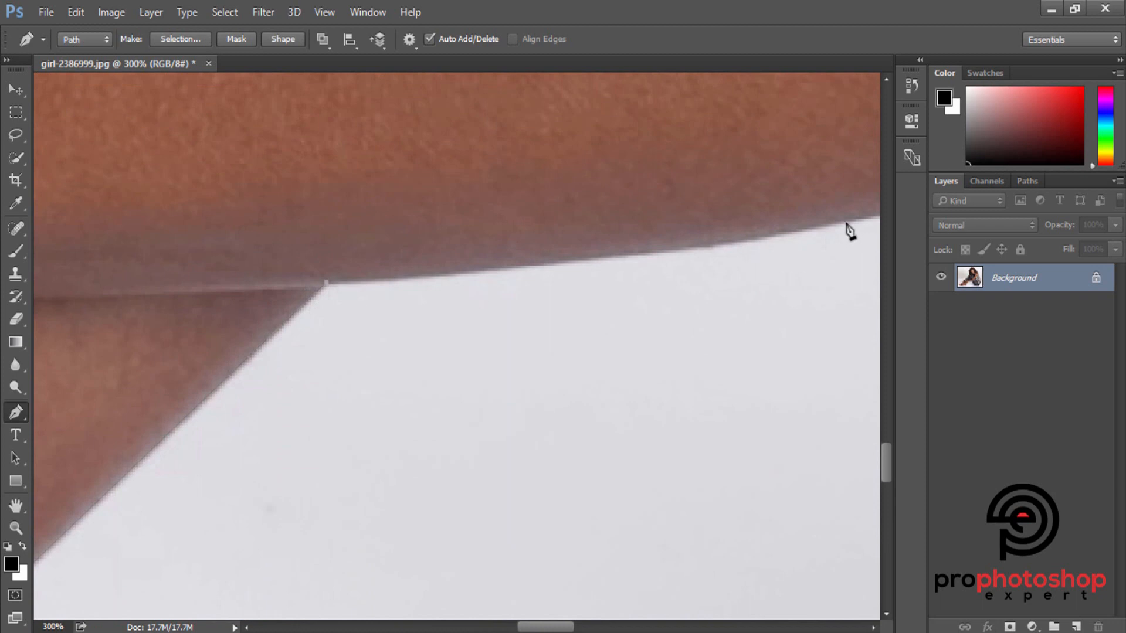
left_click(680, 242)
key("Down")
key("Down")
key("Down")
key("Down")
scroll(556, 627, "right", 5)
left_click(503, 220)
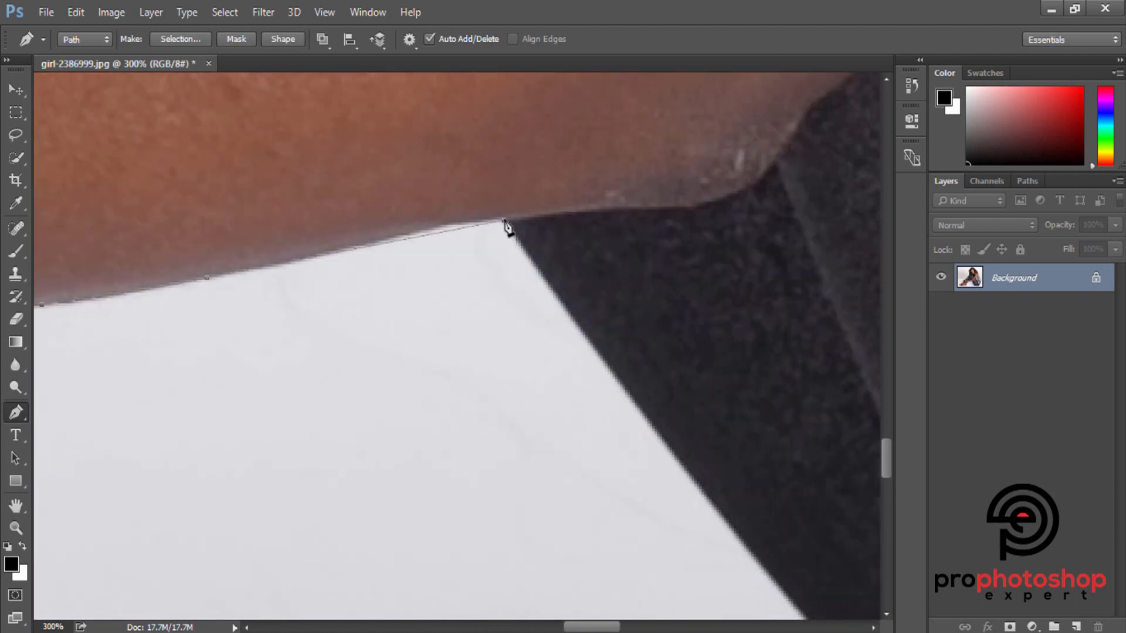
left_click(452, 230)
- Trace the dark trousers' straight edge downward from the forearm corner, adding a midpoint nudged onto the edge
scroll(530, 410, "down", 1)
scroll(618, 629, "right", 5)
scroll(444, 577, "down", 2)
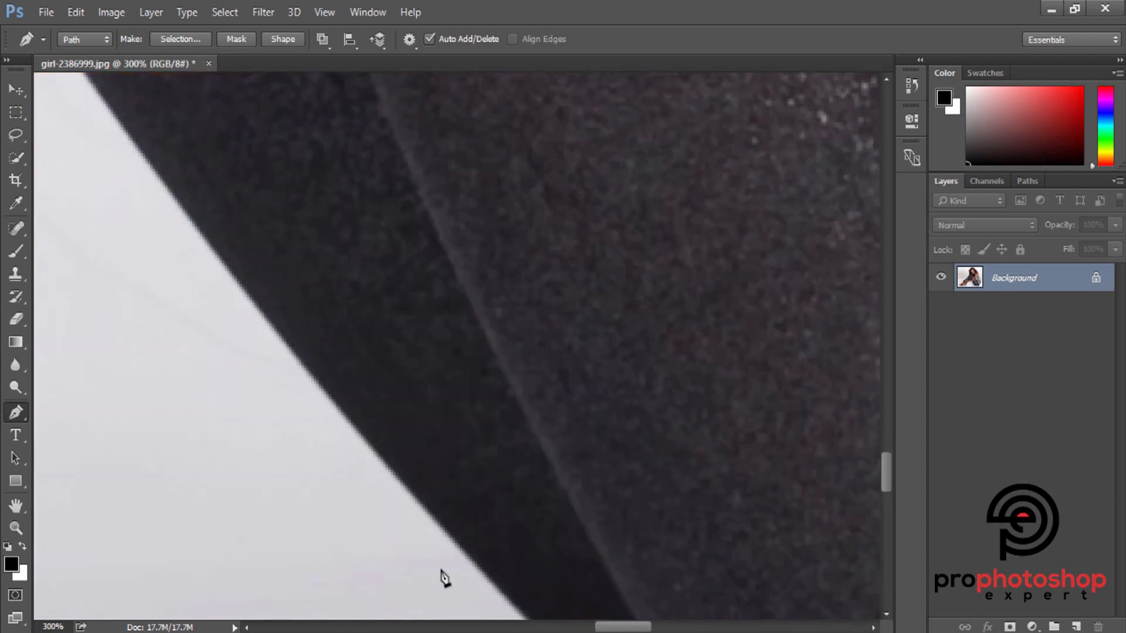
left_click(252, 290)
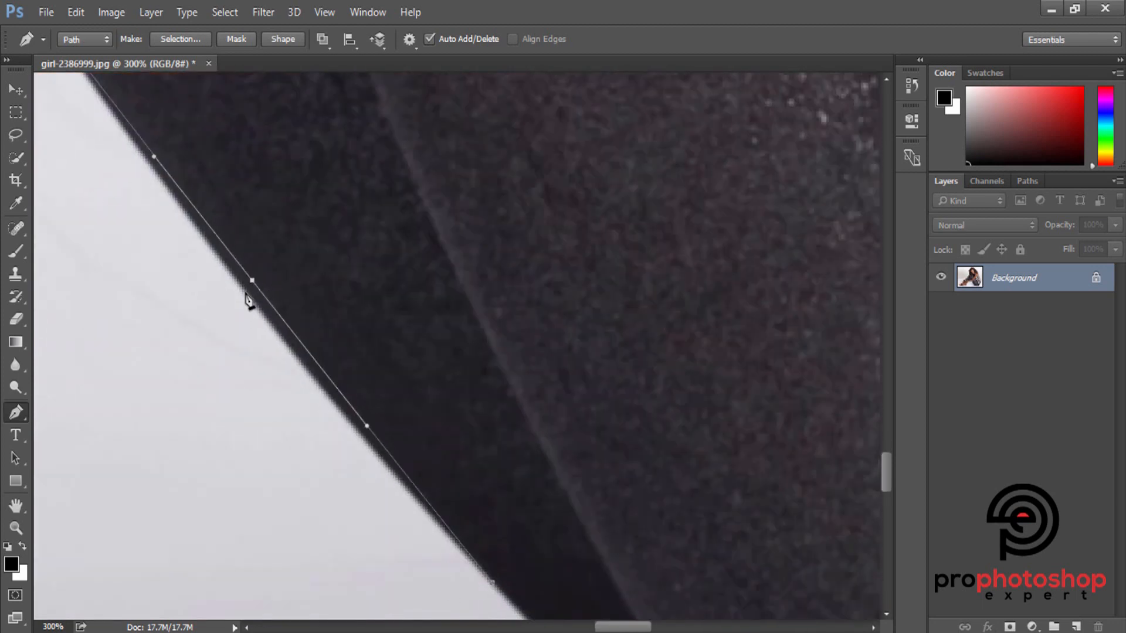
key("Left")
key("Left")
key("Left")
scroll(267, 345, "down", 6)
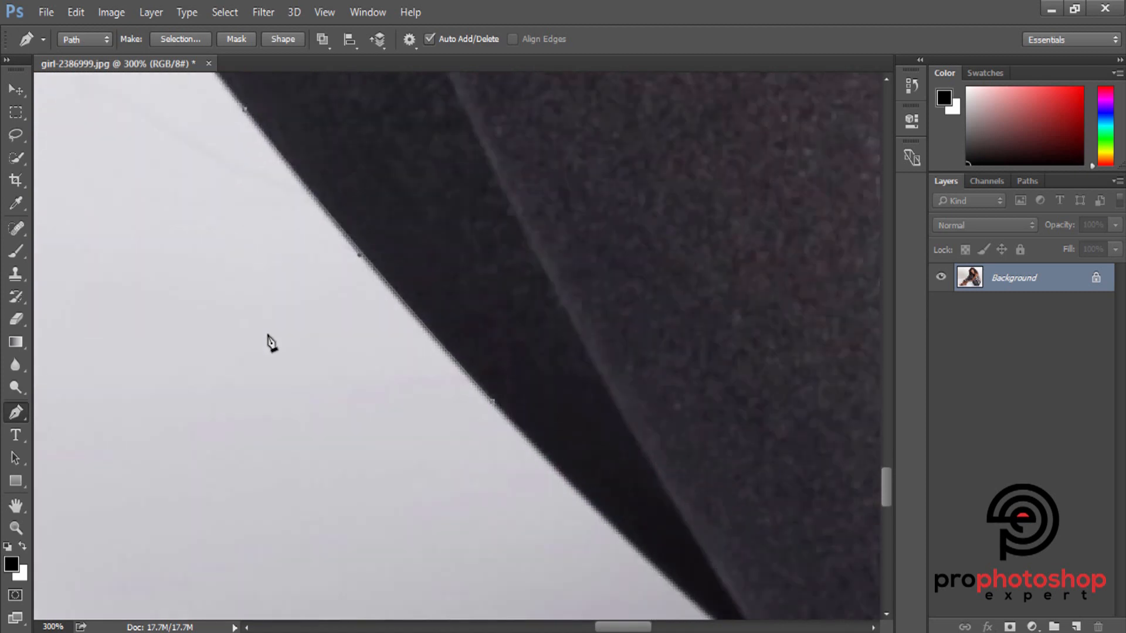
- Continue the path down the trousers' edge to the corner where the floor shadow begins, fitting the segment with a midpoint
left_click(789, 517)
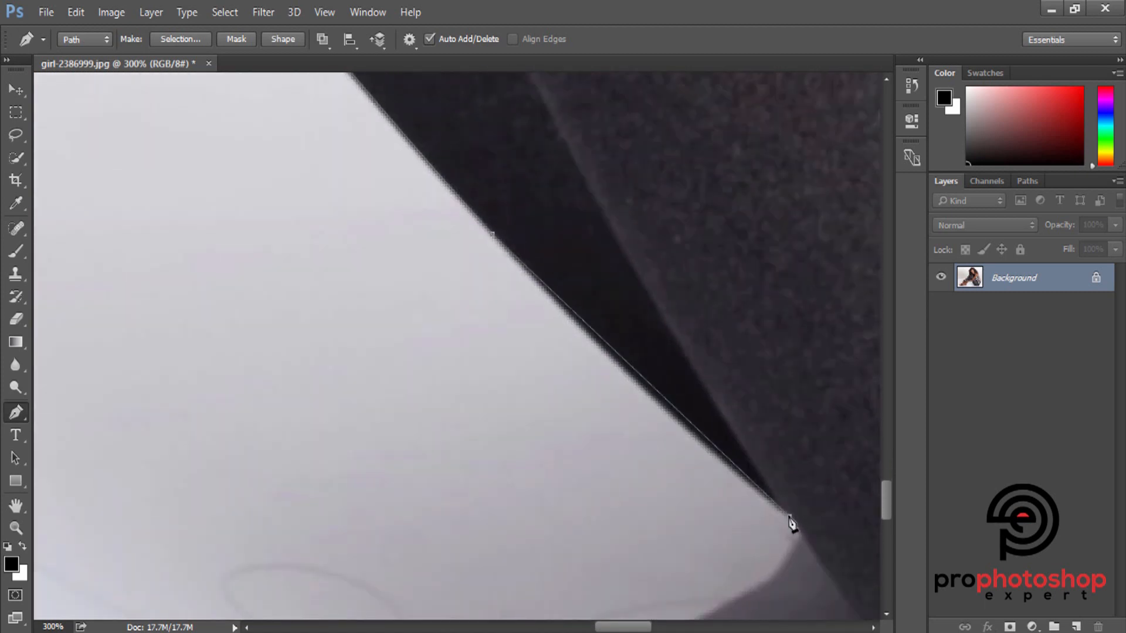
left_click(628, 363)
key("Down")
key("Down")
key("Left")
key("Left")
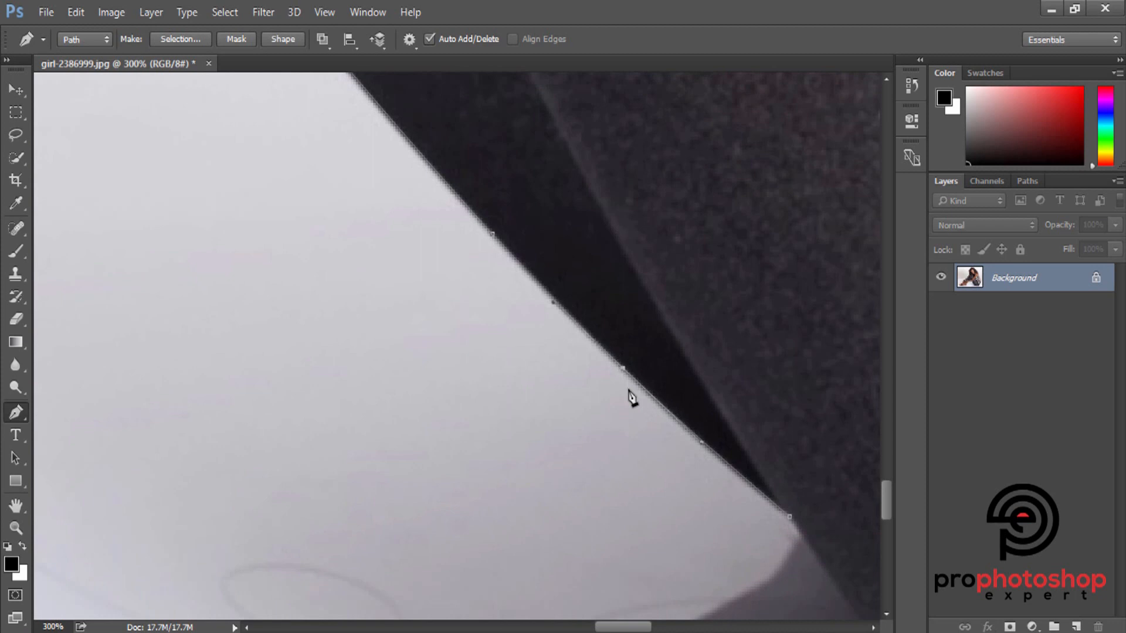
- Trace the trousers' curved underside along the floor shadow, shifting the midpoint outward and refining the curve's start with extra anchors
key("ctrl+minus")
key("ctrl+minus")
scroll(567, 510, "down", 2)
left_click_drag(571, 627, 606, 627)
key("ctrl+plus")
scroll(708, 540, "down", 3)
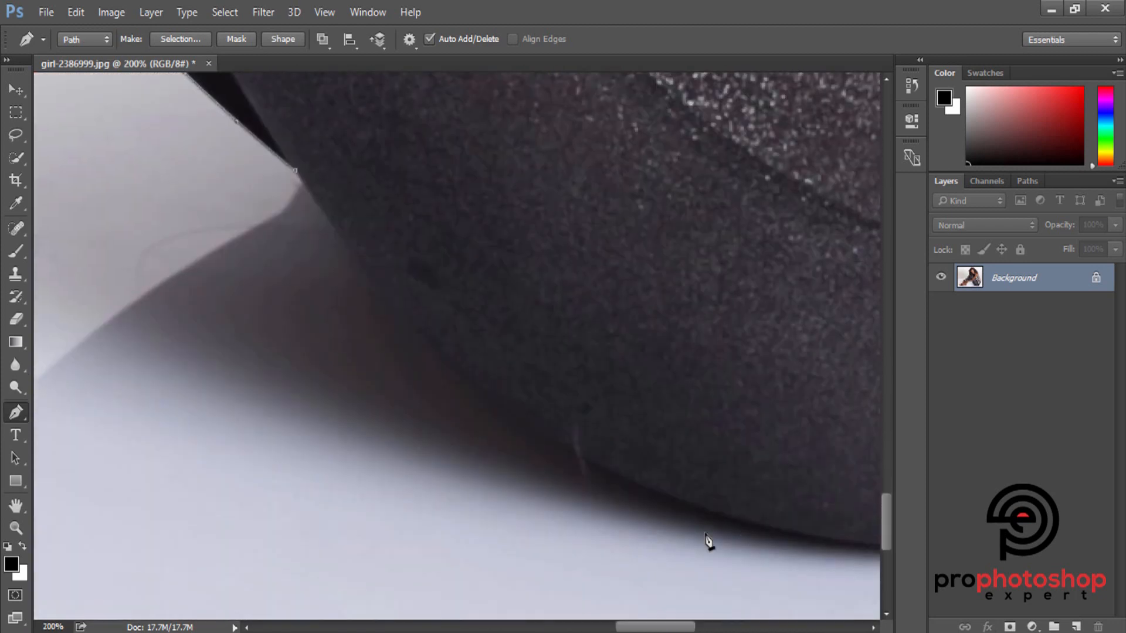
left_click(739, 519)
left_click(520, 349)
key("shift+Down")
key("shift+Down")
key("shift+Down")
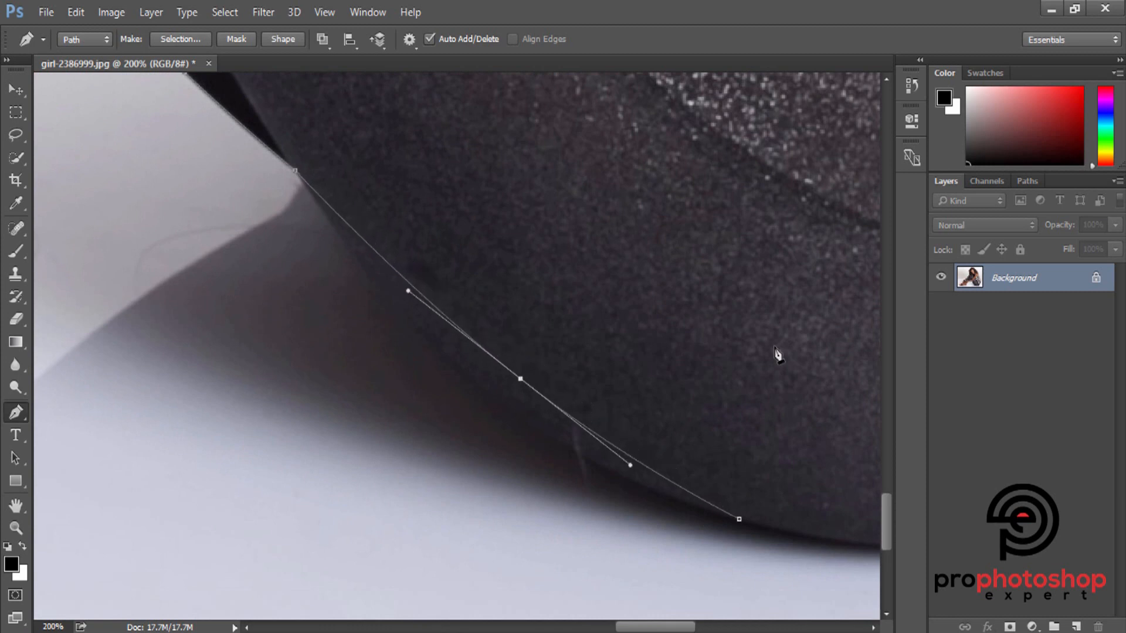
key("Down")
key("Down")
key("Down")
key("Down")
key("shift+Left")
key("Left")
key("Left")
key("Left")
key("Down")
key("Down")
key("Down")
key("Down")
key("Down")
key("Down")
key("Down")
key("Down")
key("Down")
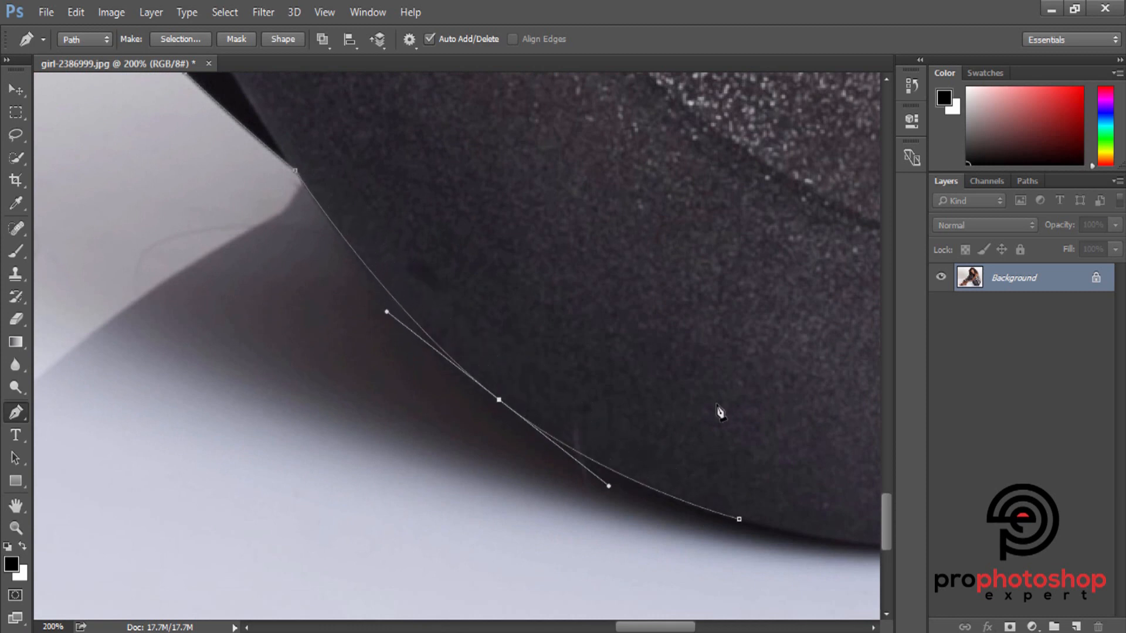
key("Up")
left_click(334, 226)
left_click(303, 181)
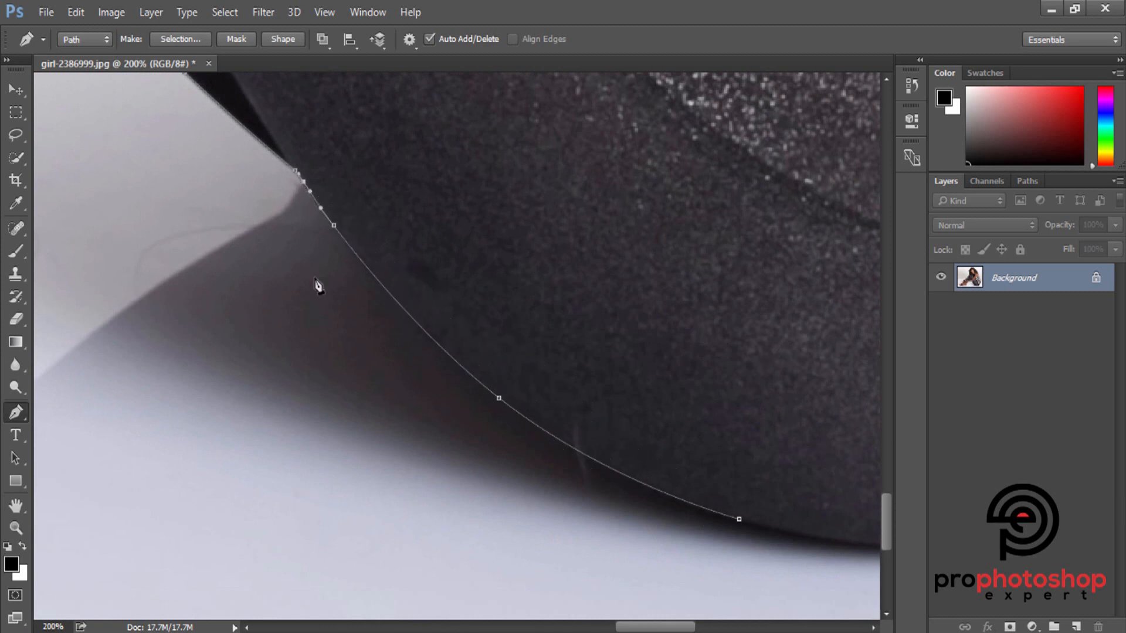
- Trace the lowest part of the trousers' seat and bend the segment down onto the rounded edge
left_click_drag(653, 627, 686, 627)
scroll(811, 512, "down", 1)
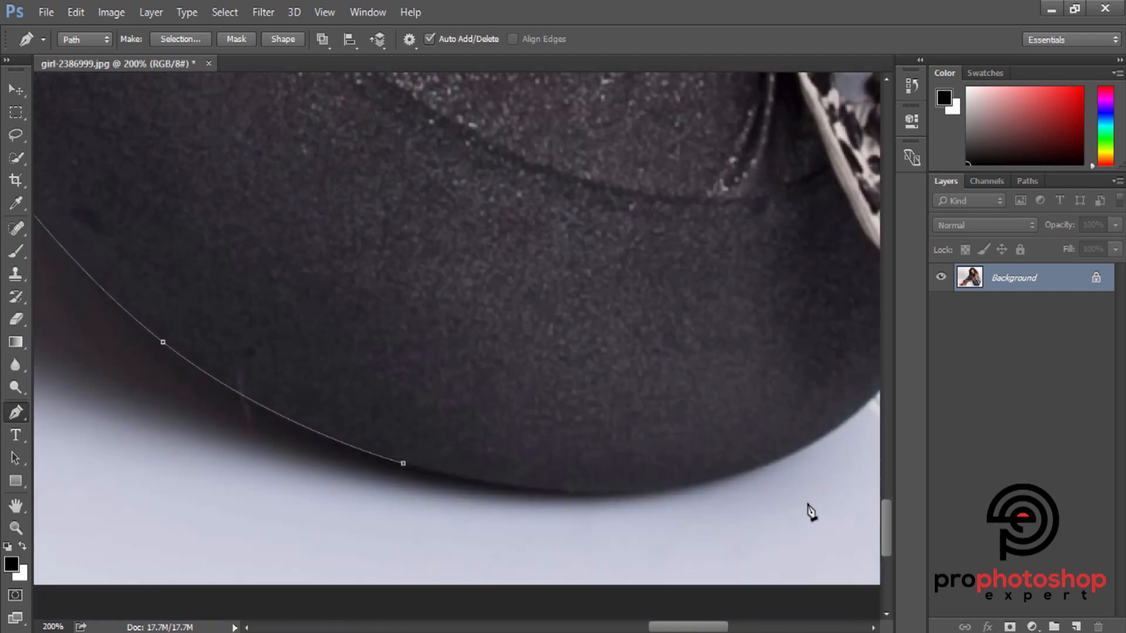
left_click(842, 423)
left_click(682, 462)
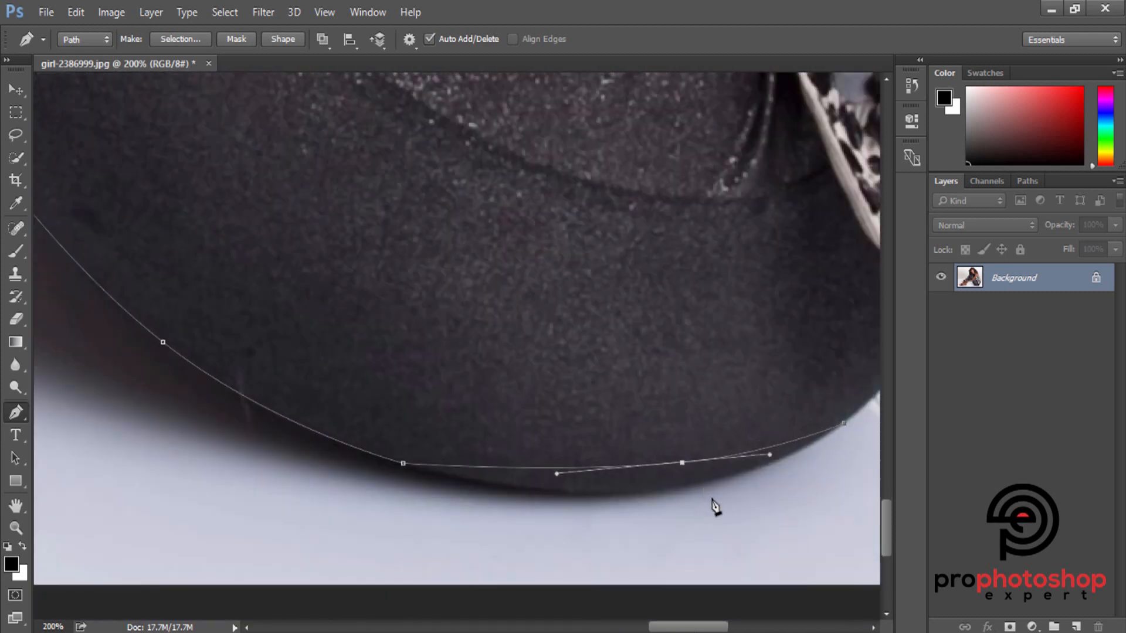
key("Down")
key("Down")
key("Down")
key("Down")
key("Down")
key("Down")
key("Down")
key("Down")
key("Down")
key("Down")
key("Down")
key("Down")
key("Down")
key("Down")
key("Down")
key("Down")
key("Down")
key("Down")
key("Down")
key("Down")
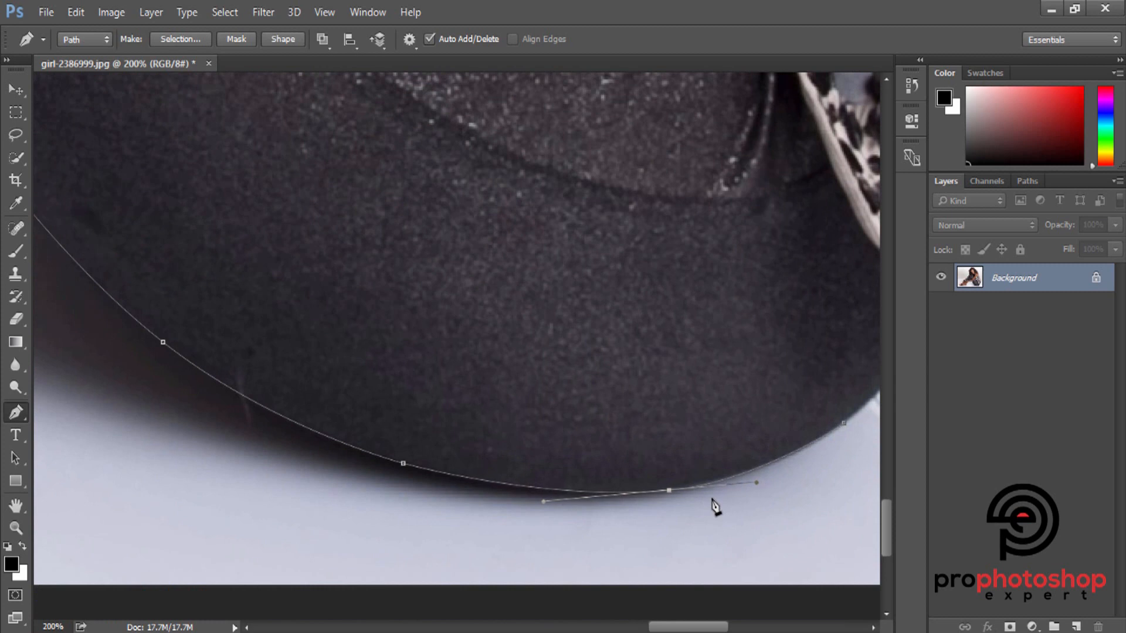
- Trace the trousers' rising edge up to the sequined jacket's tip, fitting the segment with two nudged anchors
left_click_drag(695, 626, 732, 626)
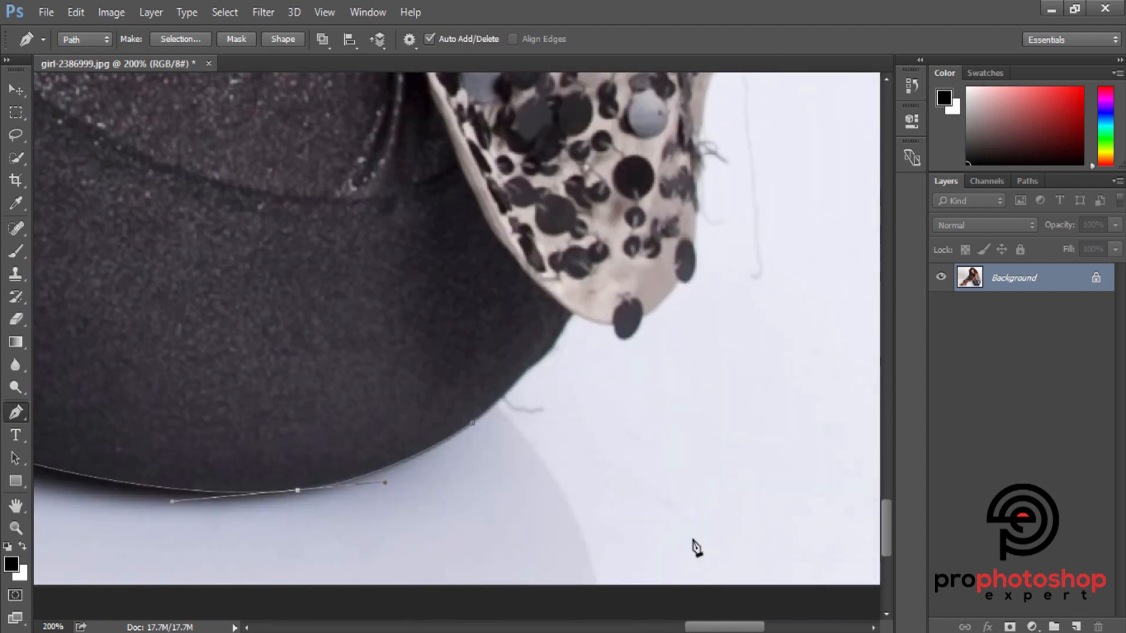
left_click(572, 317)
left_click(512, 382)
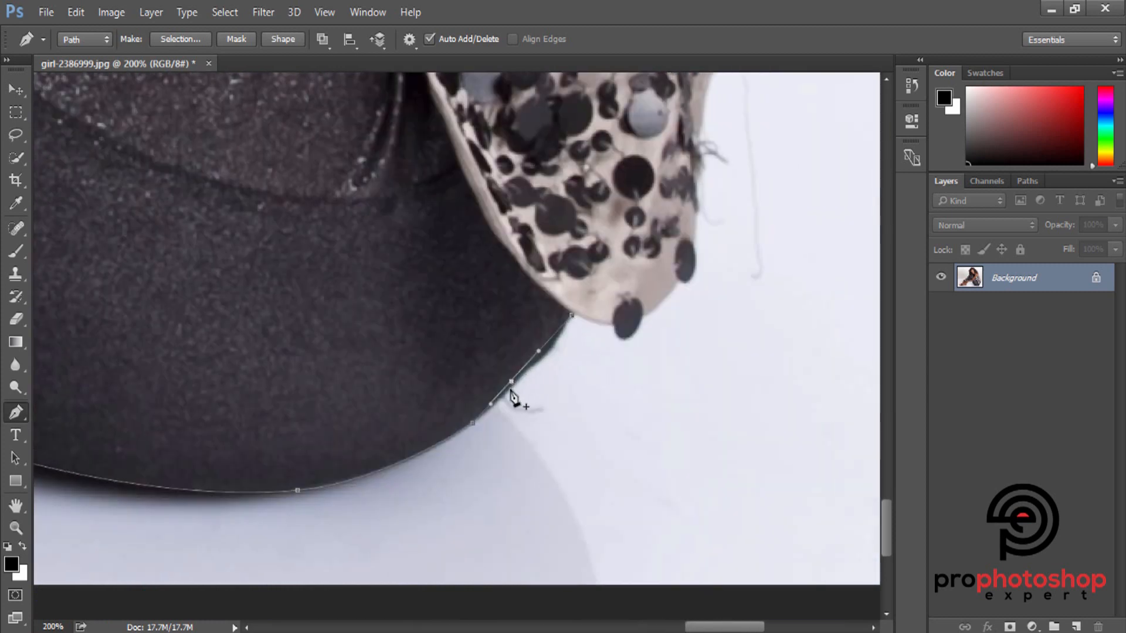
key("Down")
key("Down")
key("Down")
key("Down")
key("Down")
left_click(551, 341)
key("Down")
key("Down")
key("Down")
key("Down")
key("Down")
key("Down")
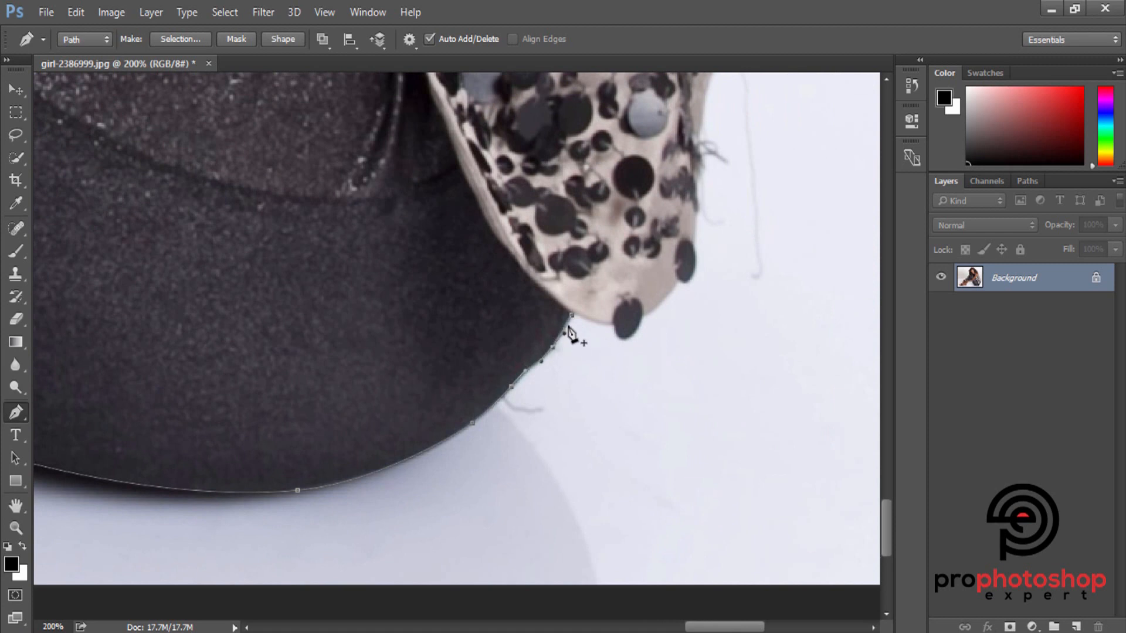
- Trace the jacket tip's lower edge and continue the path around the black sequin hanging from it
left_click_drag(613, 323, 585, 321)
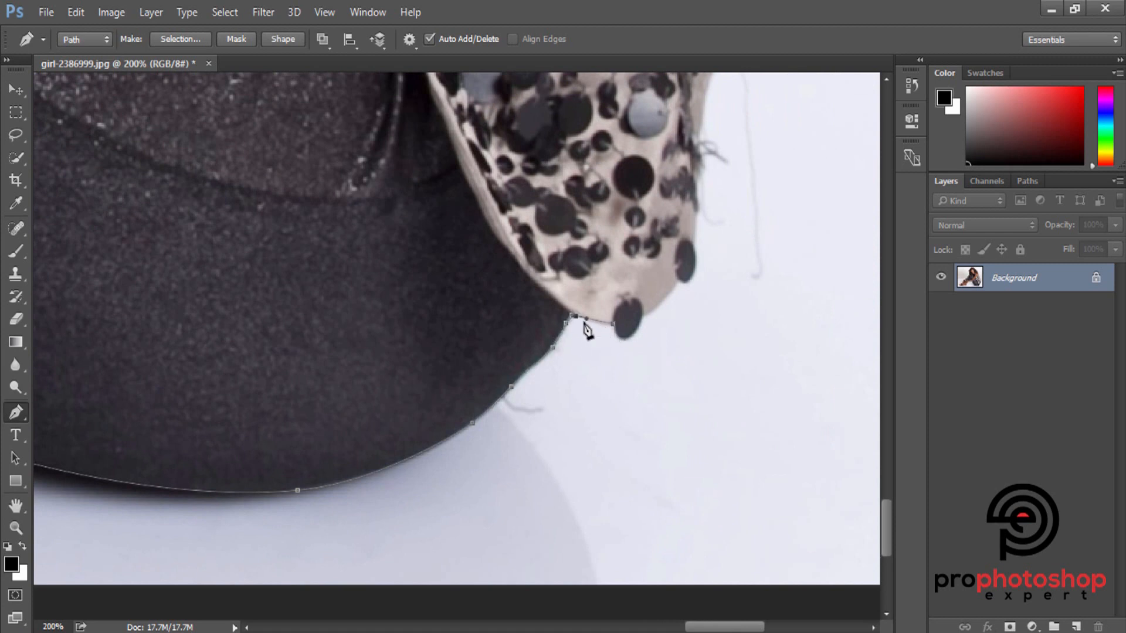
key("Up")
key("Up")
left_click(596, 320)
key("Down")
key("Down")
key("Down")
key("Down")
left_click(642, 316)
left_click_drag(632, 333, 639, 346)
left_click(635, 331)
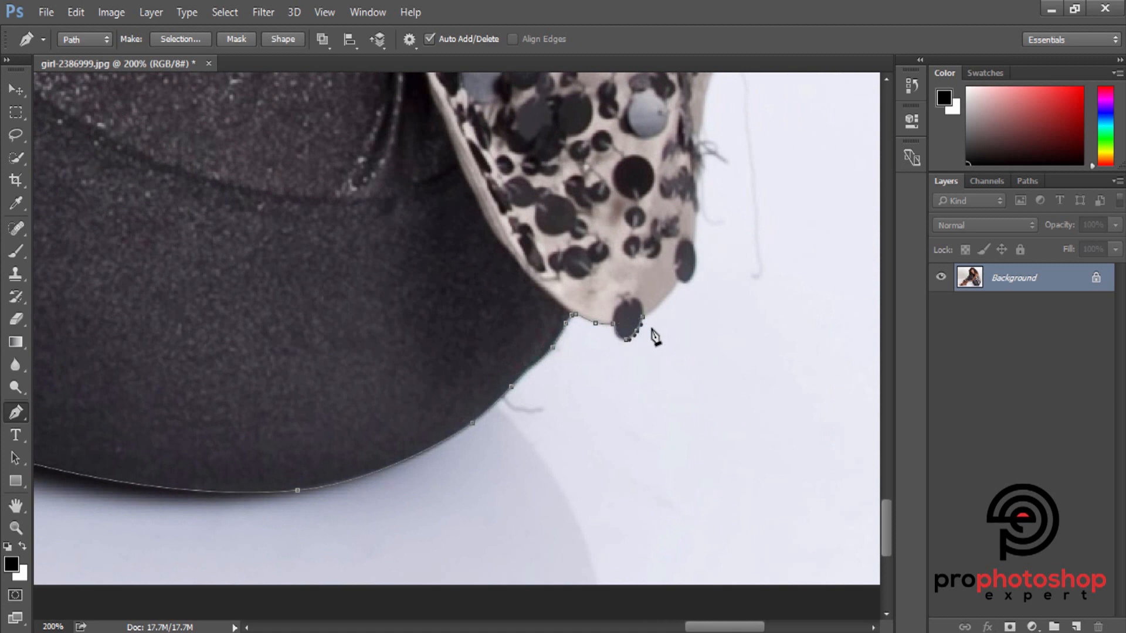
- Continue the path up the jacket tip and around the black sequin at its outer corner
left_click(679, 282)
scroll(707, 346, "up", 1)
left_click(693, 288)
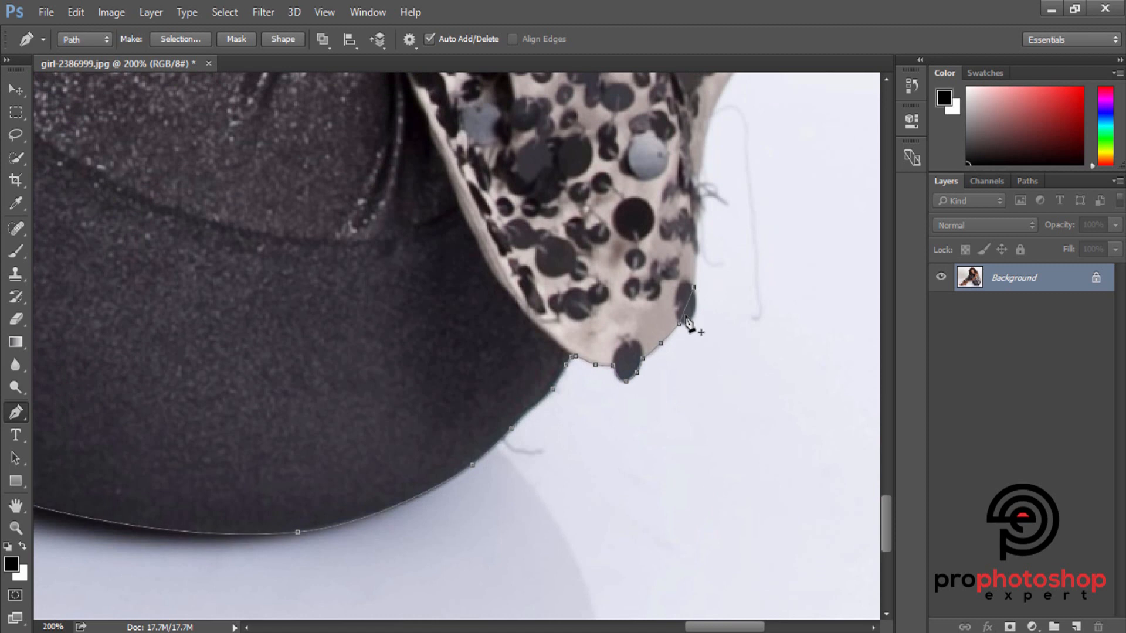
scroll(727, 328, "up", 2)
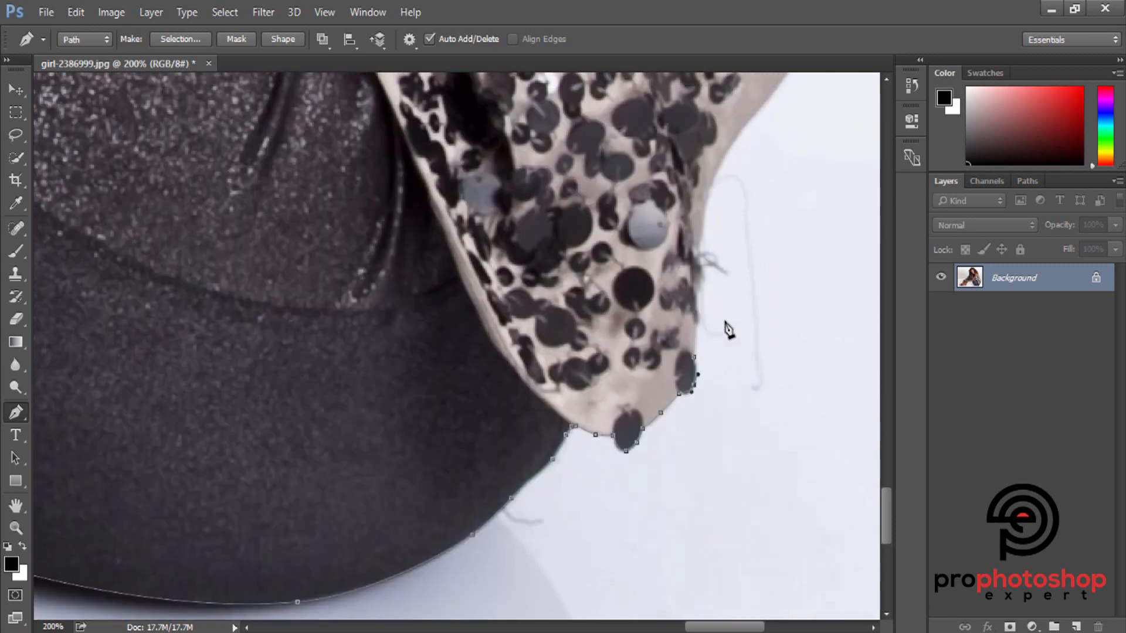
- Trace the jacket's side edge upward past the loose threads, fitting the segment closely with added anchors
left_click(711, 214)
left_click(707, 274)
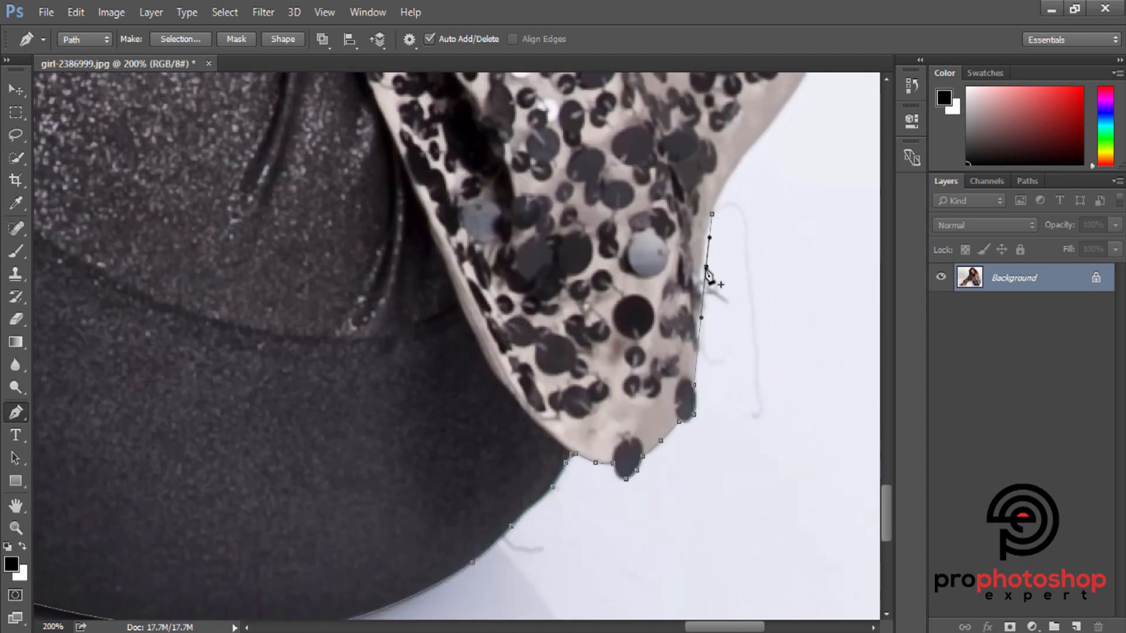
left_click_drag(706, 272, 699, 267)
left_click(696, 353)
scroll(716, 352, "up", 2)
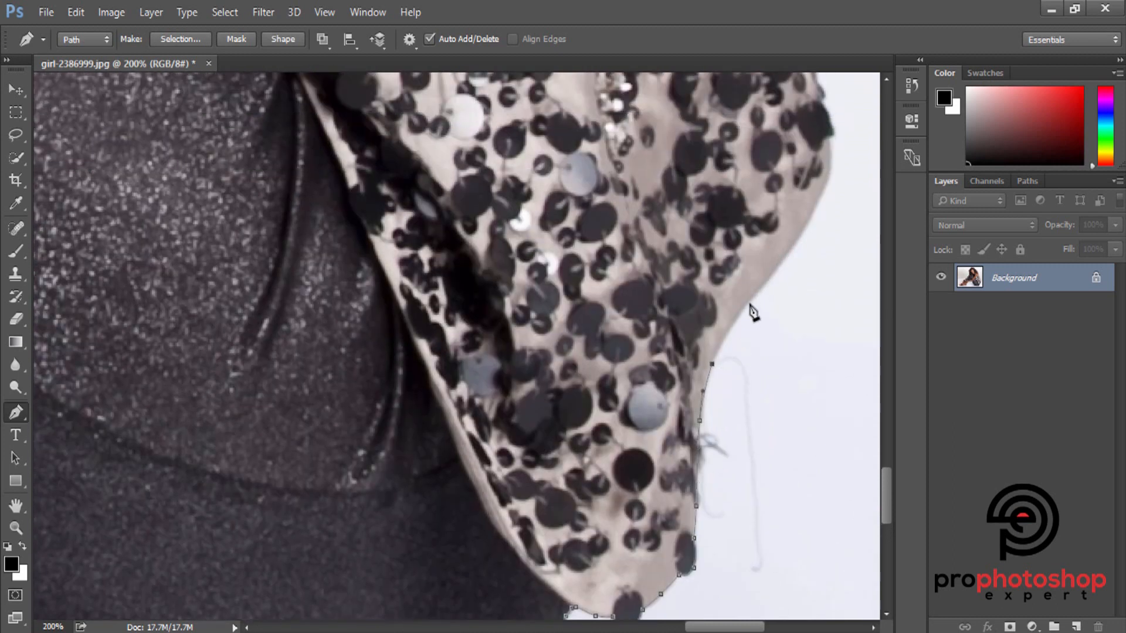
- Trace the jacket's outward-curving edge up to the large black sequin at its widest point
scroll(749, 309, "up", 1)
left_click(756, 294)
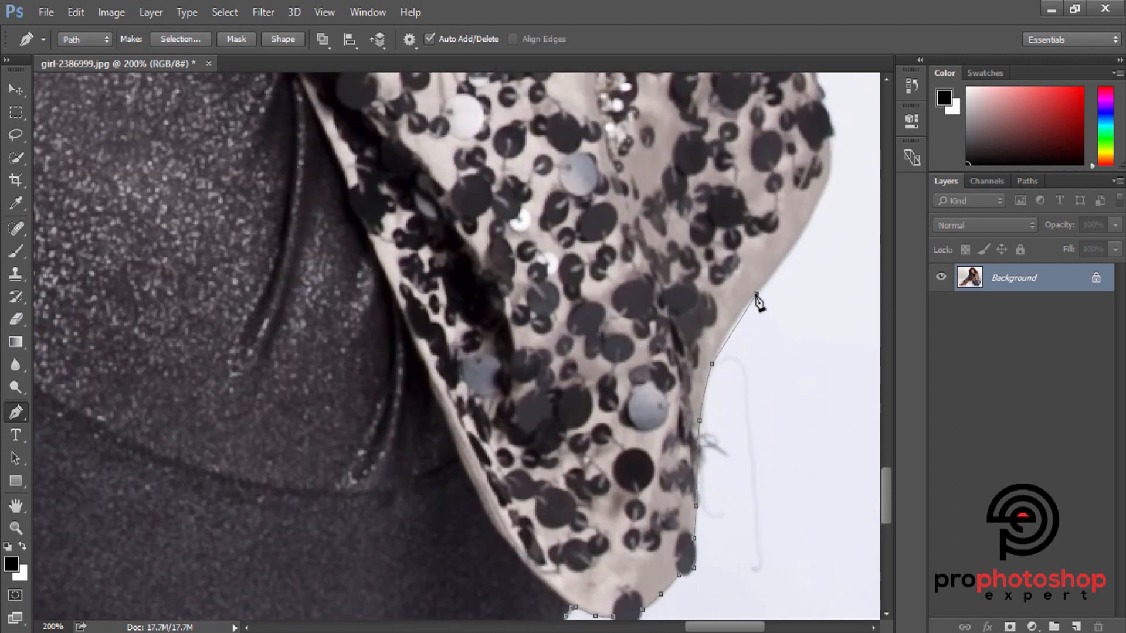
left_click(734, 328)
left_click_drag(734, 329, 729, 329)
scroll(768, 299, "up", 1)
scroll(770, 306, "up", 1)
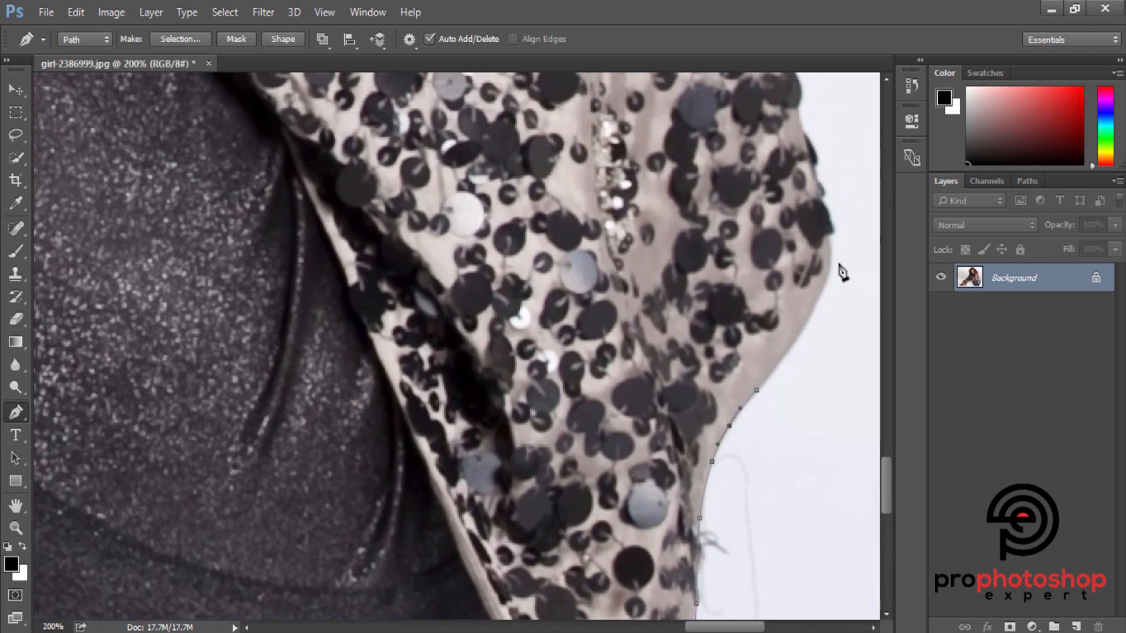
left_click(830, 268)
scroll(824, 321, "up", 1)
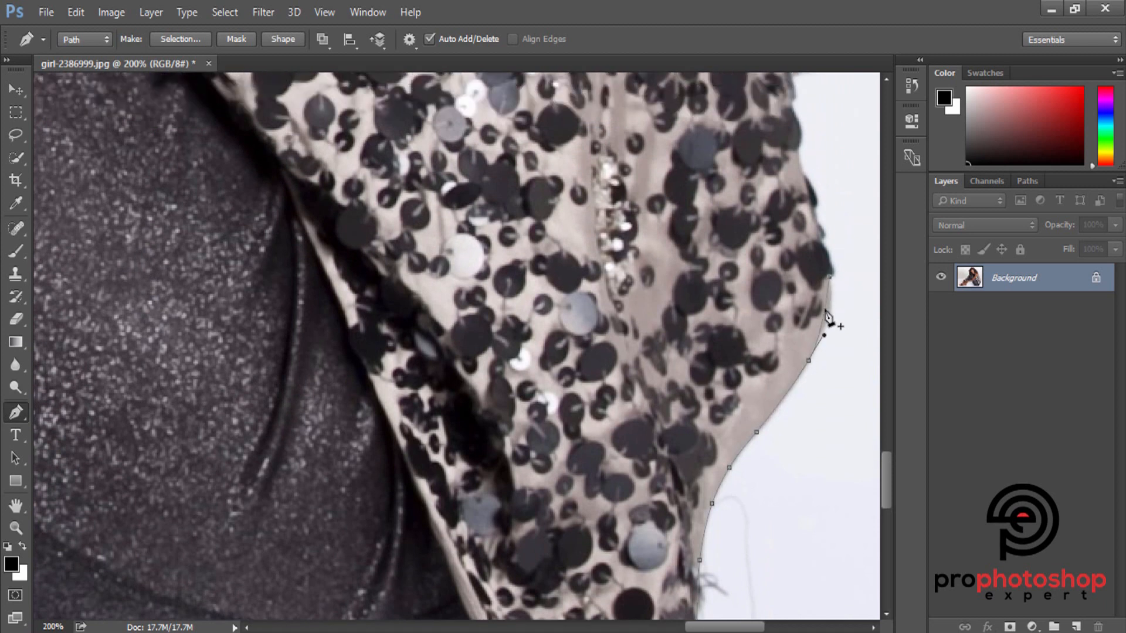
left_click(827, 316)
- Trace the uneven sequined edge upward to the corner where the jacket meets the plain sleeve
scroll(803, 346, "up", 1)
left_click(829, 302)
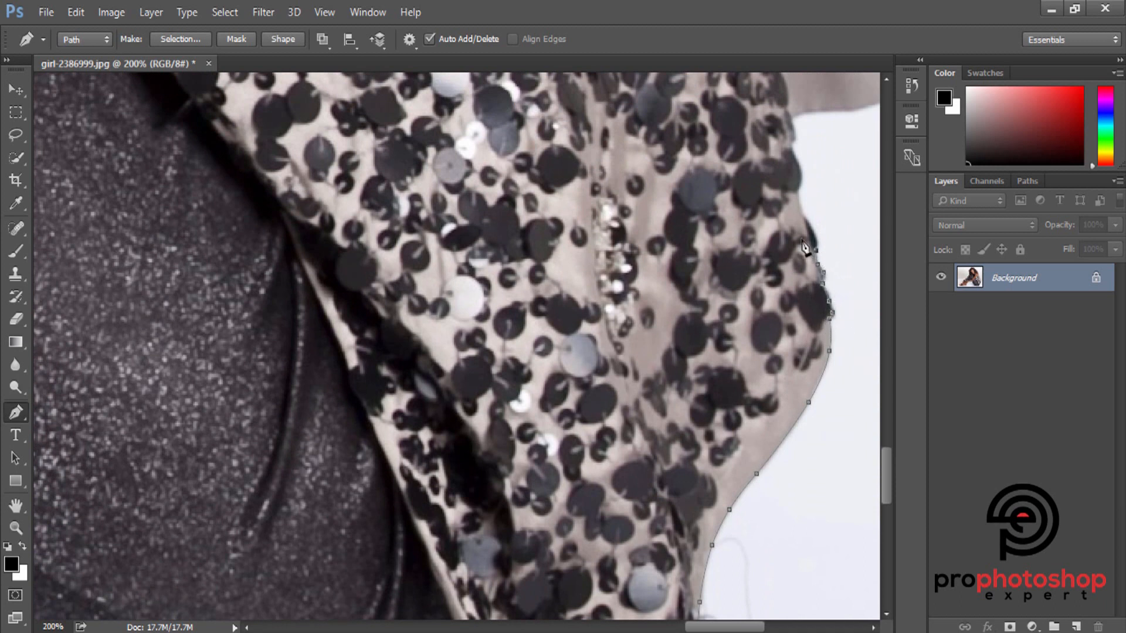
left_click(814, 244)
scroll(805, 208, "up", 2)
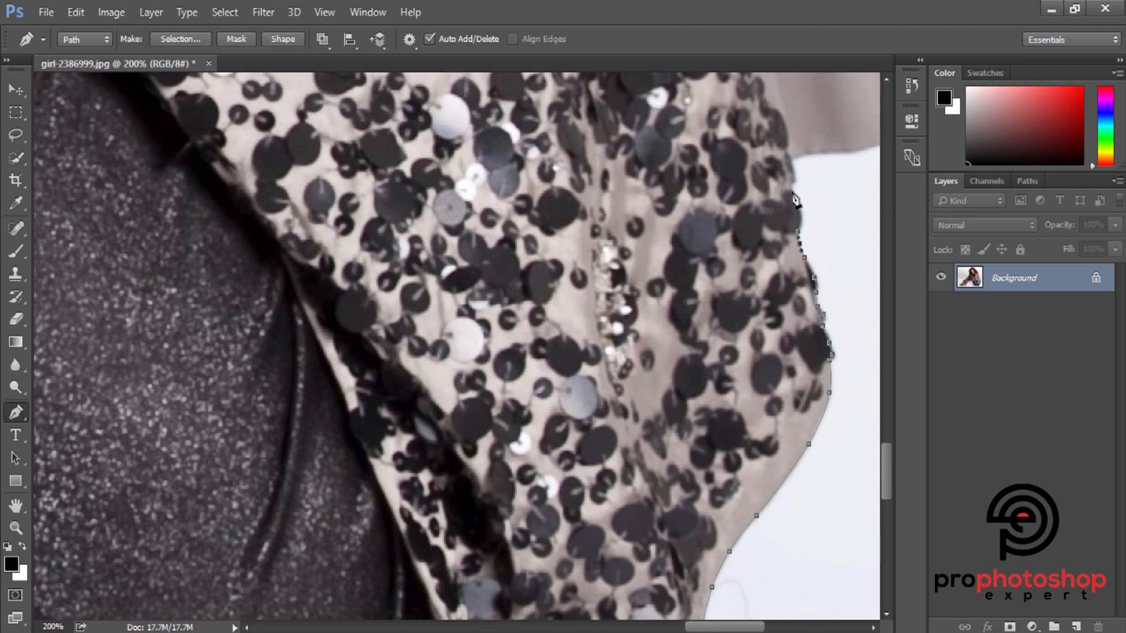
scroll(799, 223, "up", 1)
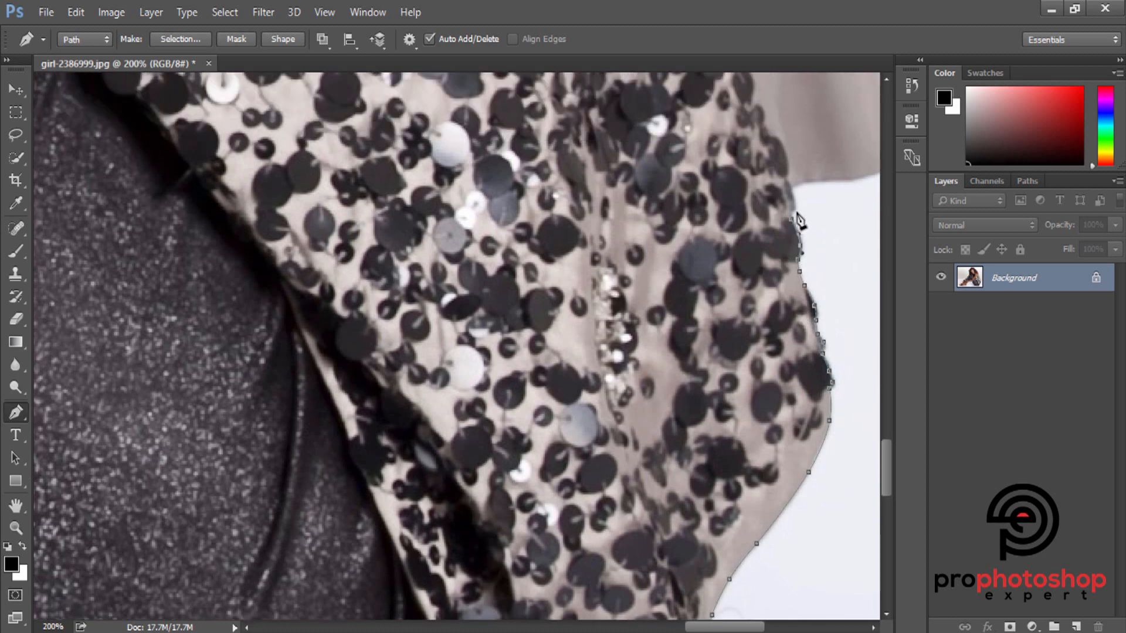
scroll(798, 220, "up", 2)
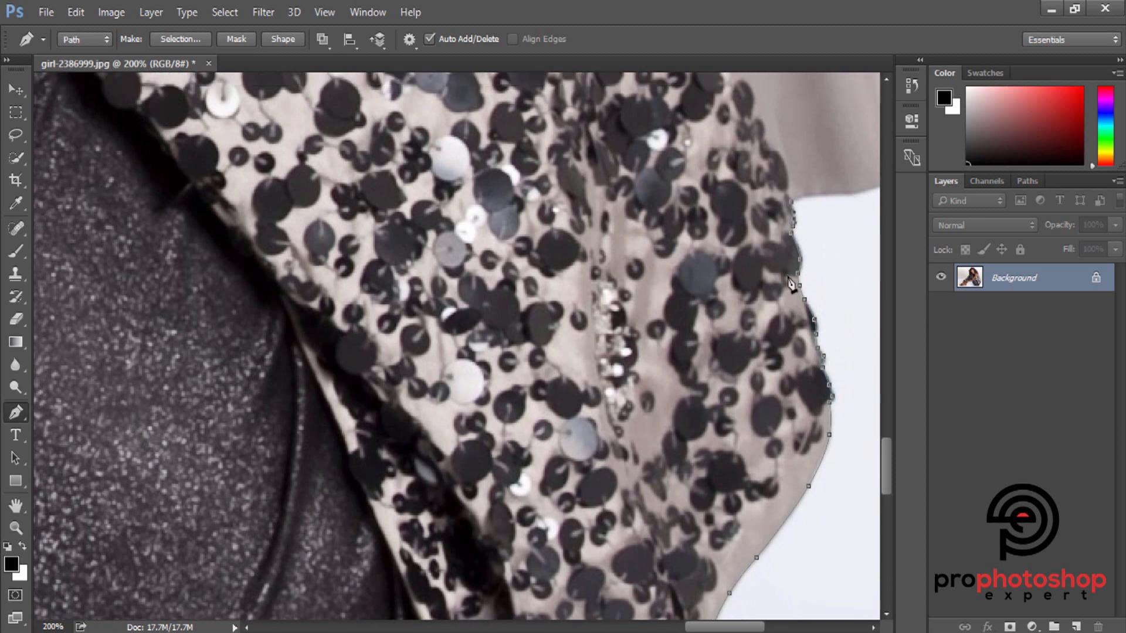
- Trace the plain sleeve's curved hem outward and around its rounded outer corner
left_click_drag(688, 628, 720, 628)
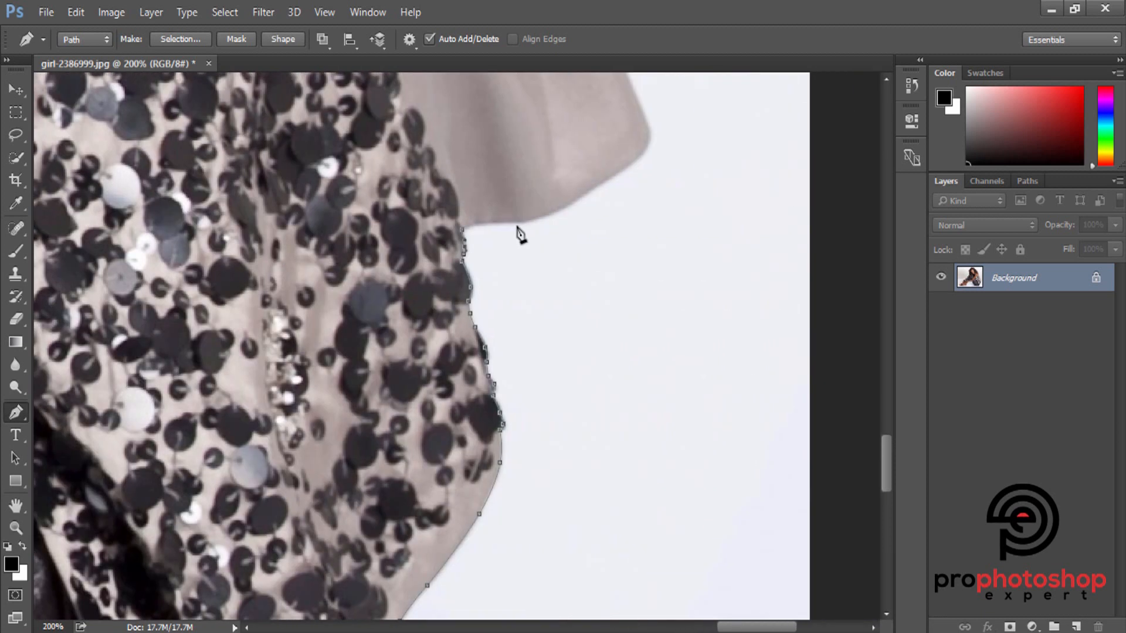
scroll(562, 357, "up", 3)
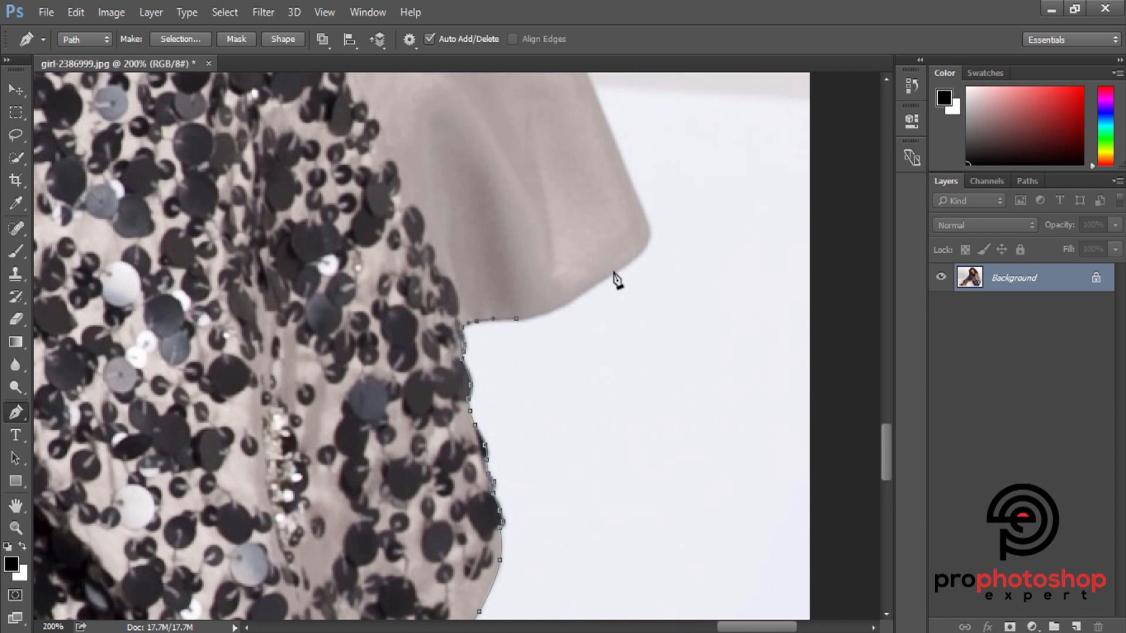
left_click(558, 298)
key("Down")
key("Down")
key("Down")
key("Down")
key("Down")
scroll(633, 304, "up", 1)
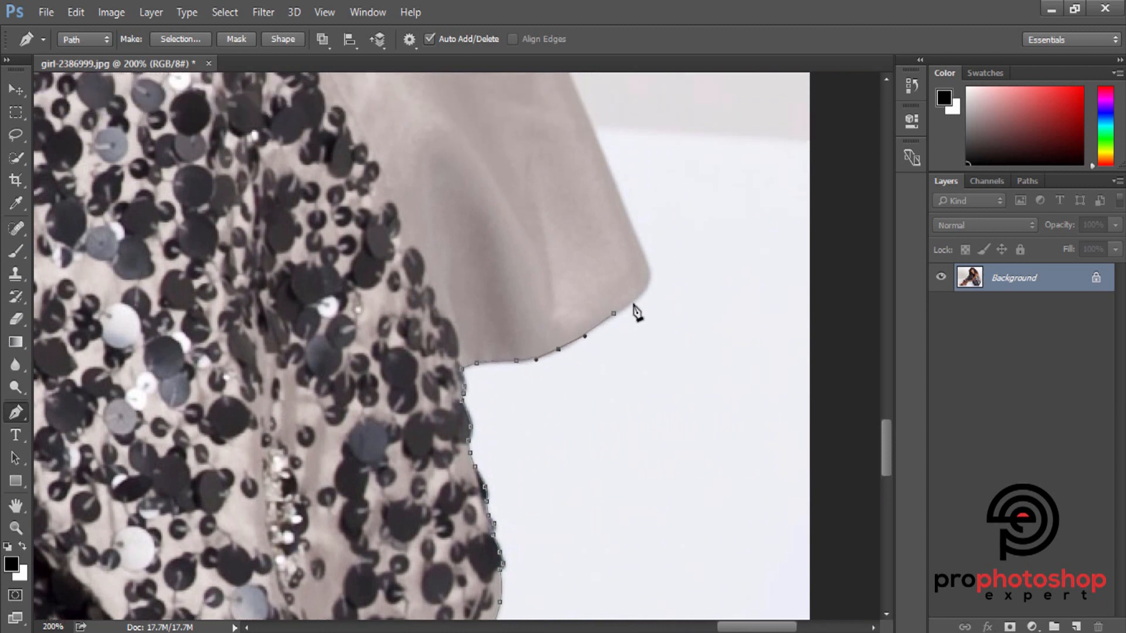
left_click(650, 270)
- Trace the plain sleeve's long straight outer edge upward from its rounded corner, adding an anchor midway to fit it
scroll(641, 301, "up", 7)
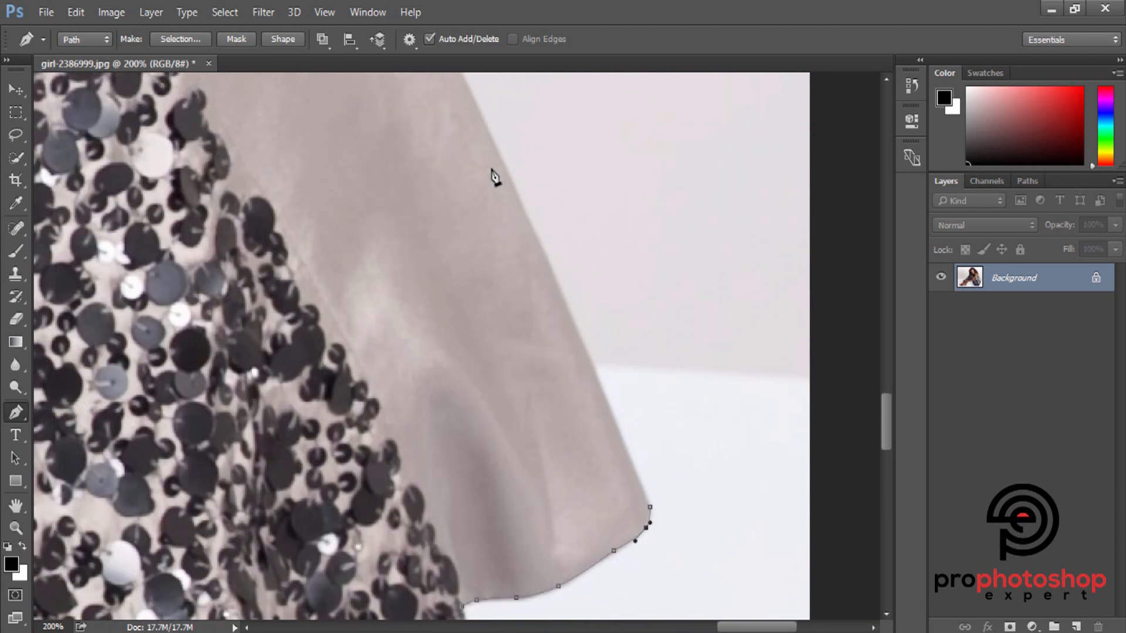
scroll(494, 178, "up", 1)
left_click(461, 156)
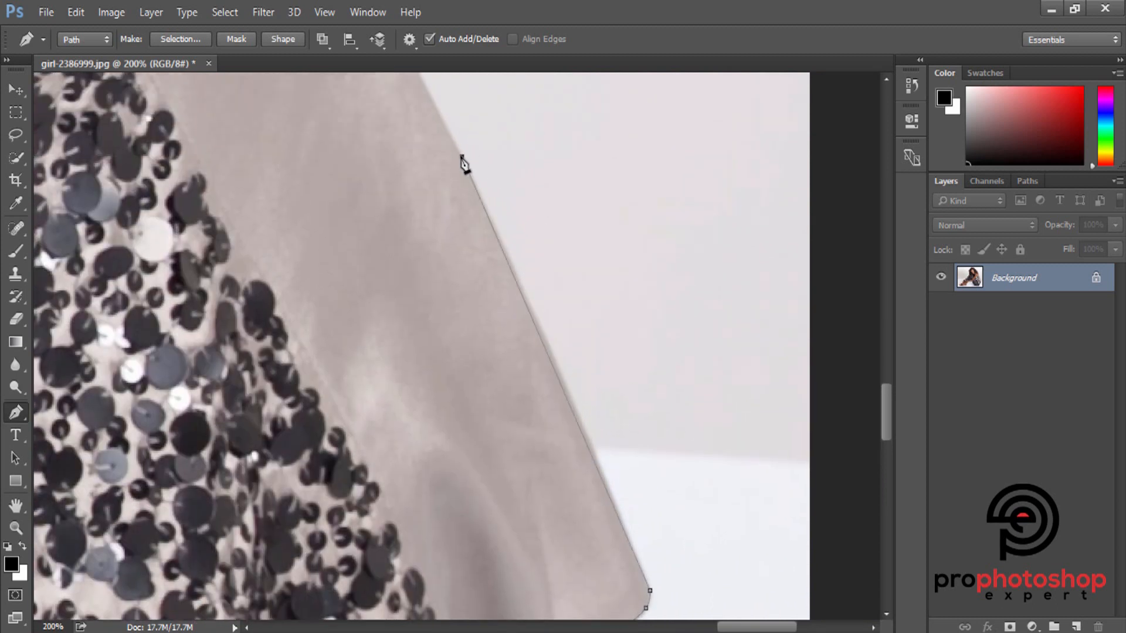
scroll(559, 381, "down", 2)
left_click(573, 353)
scroll(410, 269, "up", 6)
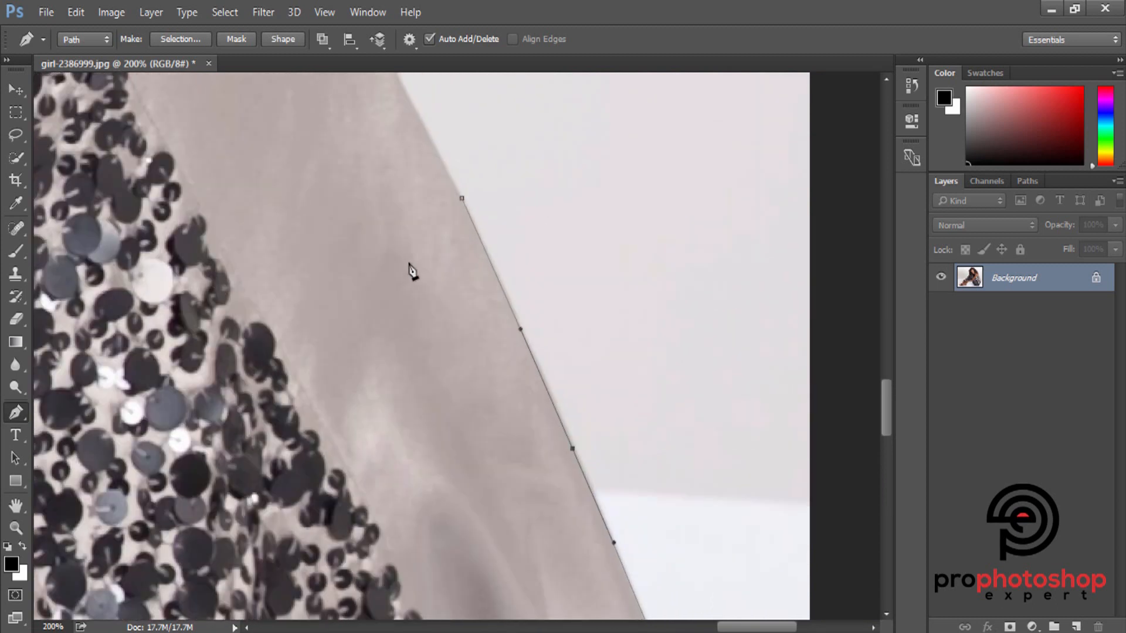
- Trace the sleeve's outer edge up to just below the first stray hairs, fitting the slight curve with added anchors
left_click(333, 170)
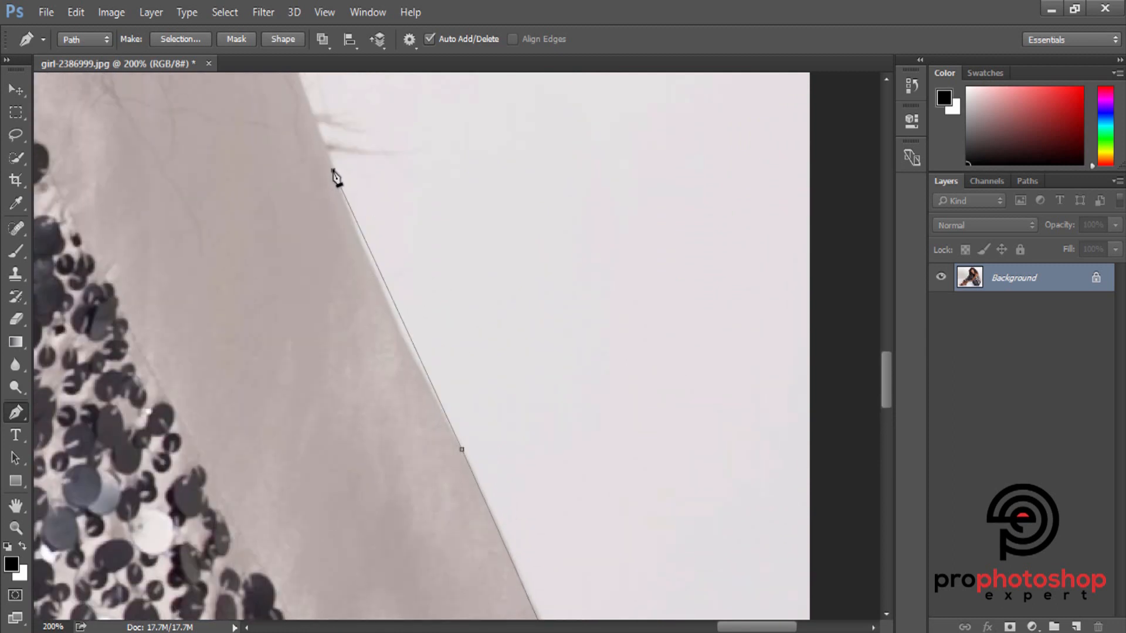
left_click(389, 305)
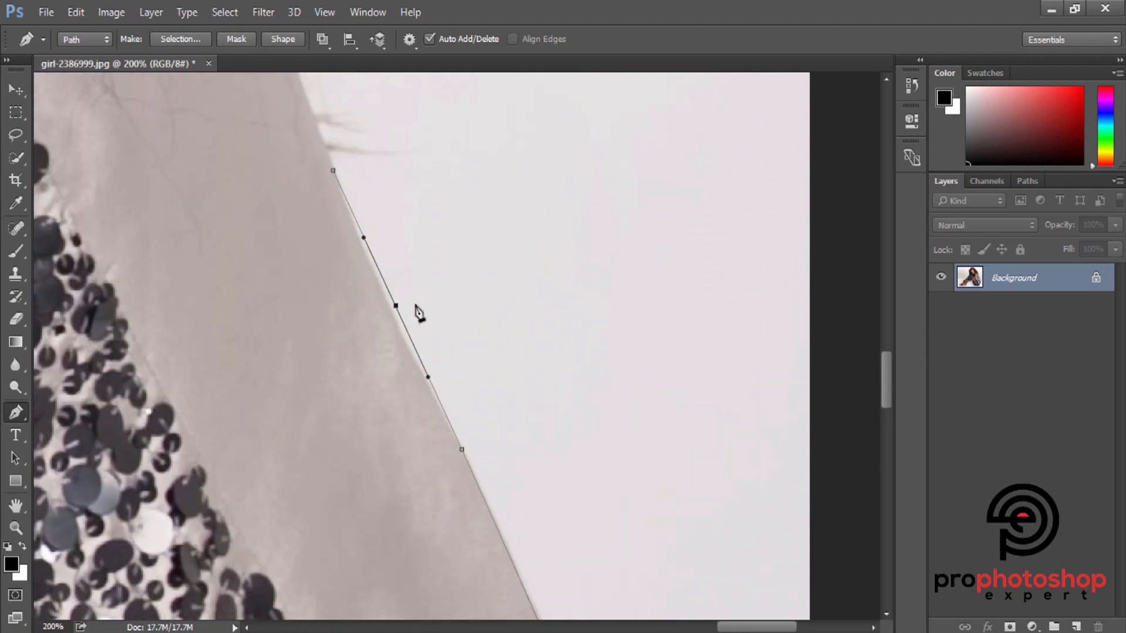
left_click(437, 402)
scroll(389, 422, "up", 1)
left_click(461, 505)
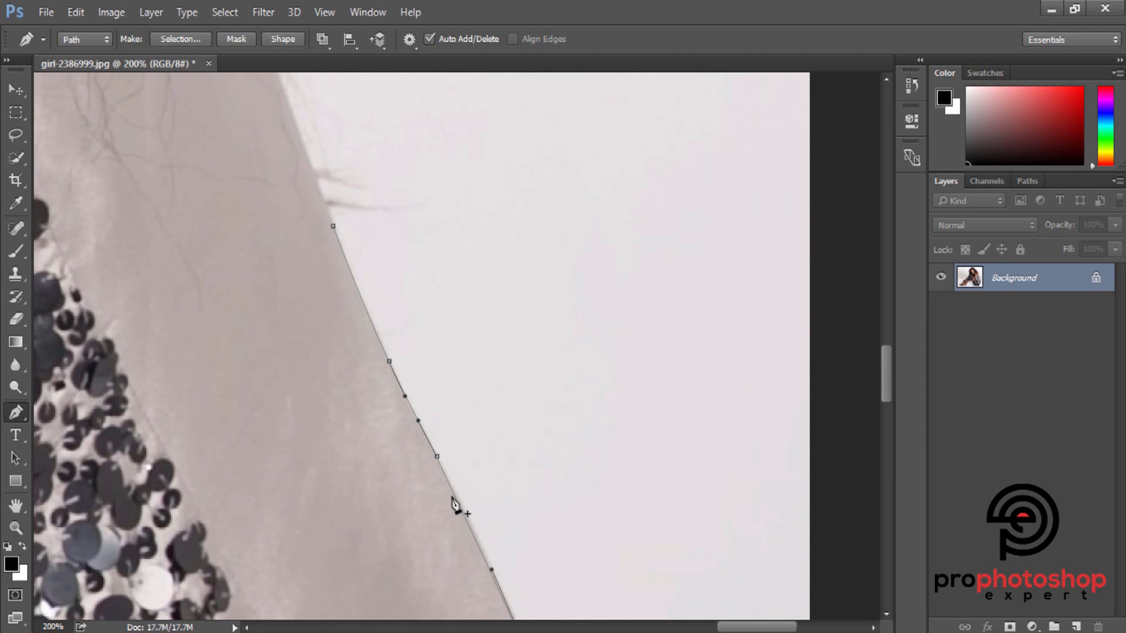
left_click(467, 523)
scroll(301, 388, "up", 2)
- Trace the sleeve edge upward behind the stray hair strands, adding one anchor to shape the segment
scroll(301, 391, "up", 3)
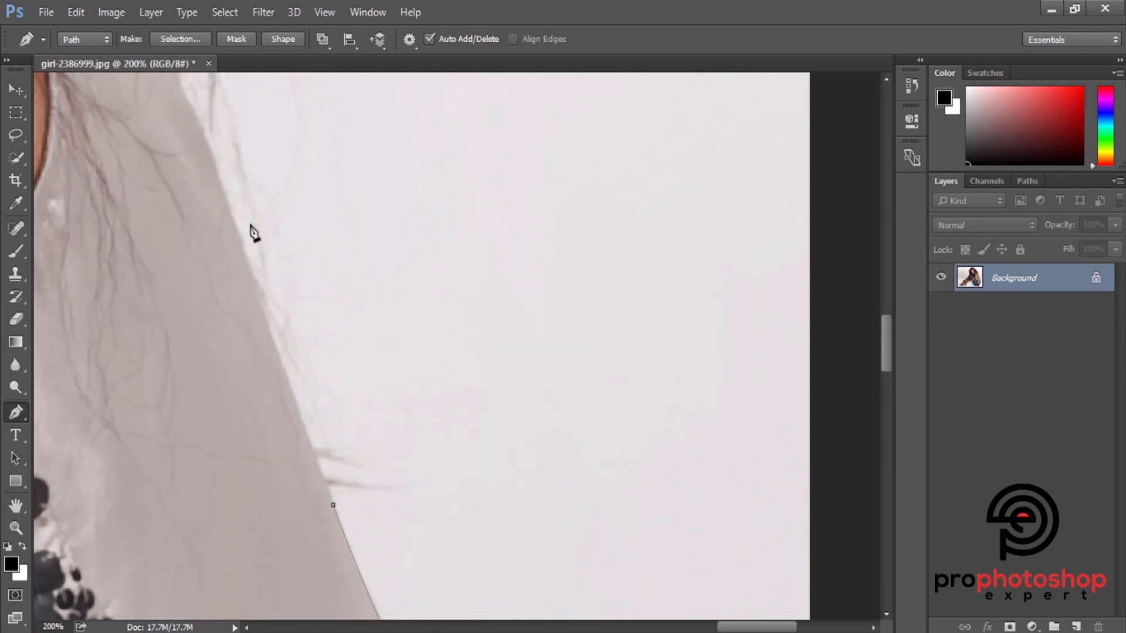
left_click(206, 137)
left_click(294, 386)
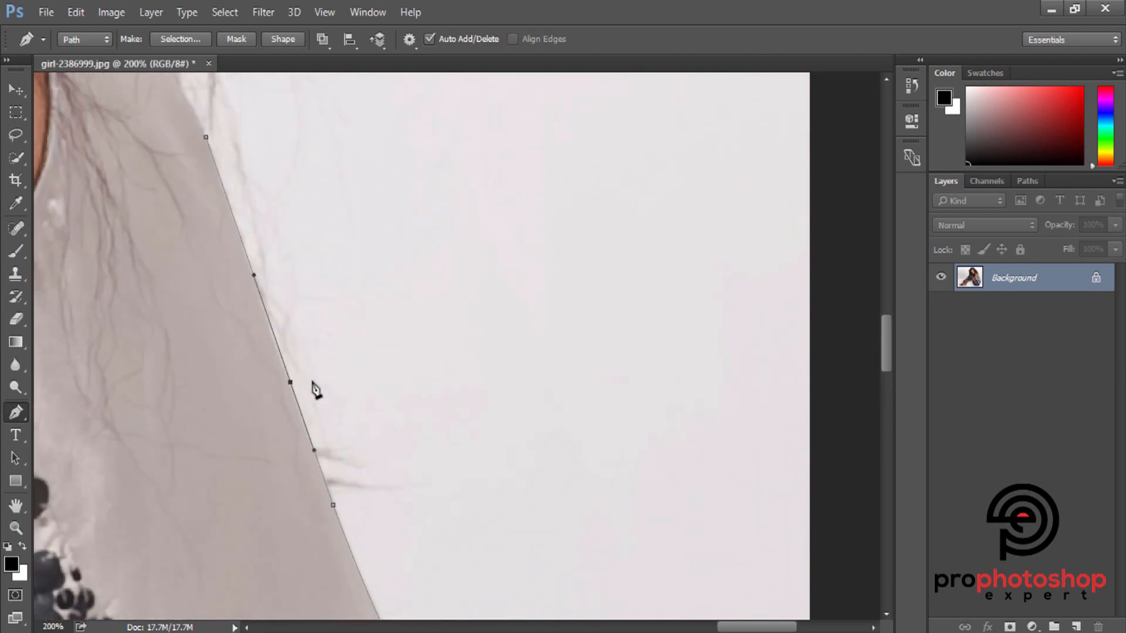
scroll(314, 387, "up", 1)
scroll(753, 630, "left", 4)
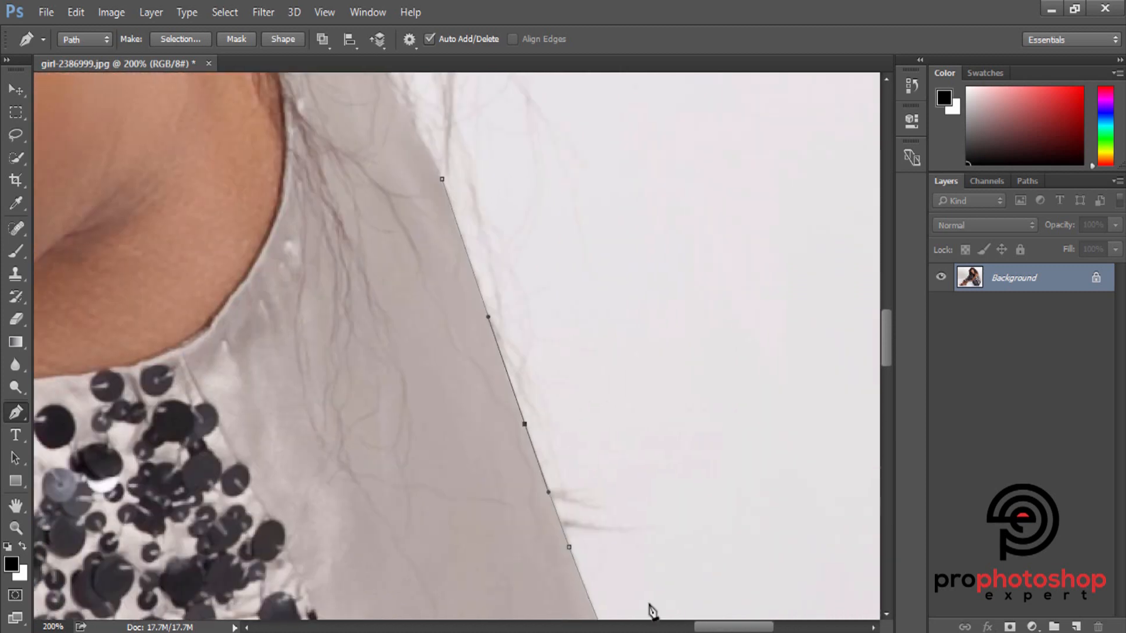
scroll(557, 542, "up", 4)
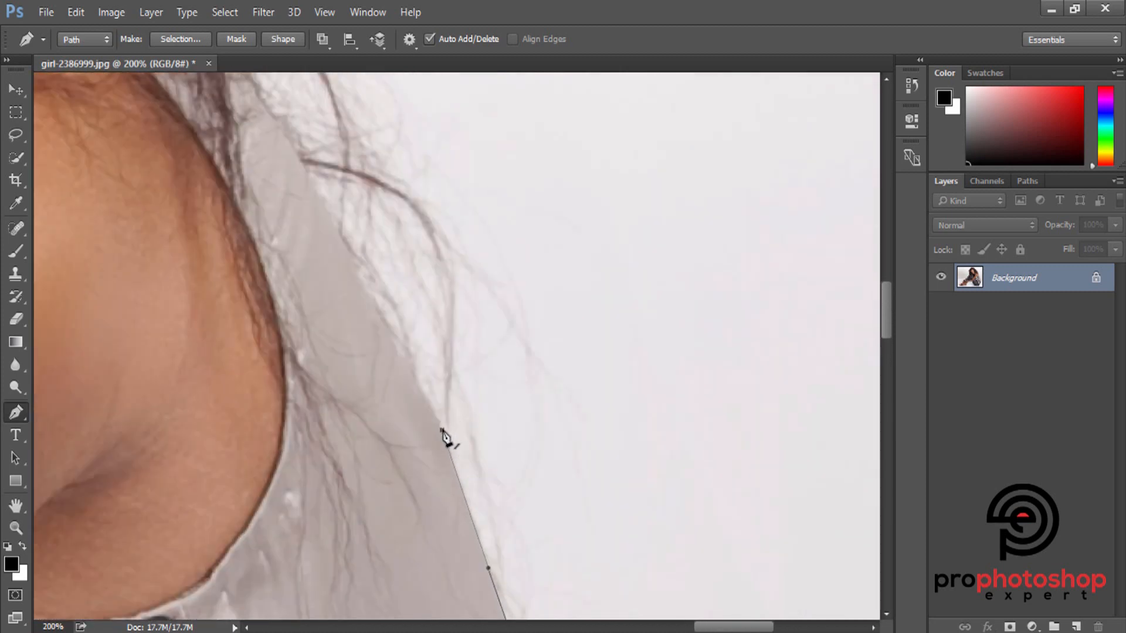
- Trace the sleeve edge up to its narrow end below the hair, adding and nudging anchors to follow the fabric
left_click(442, 431)
scroll(352, 341, "up", 1)
left_click(288, 182)
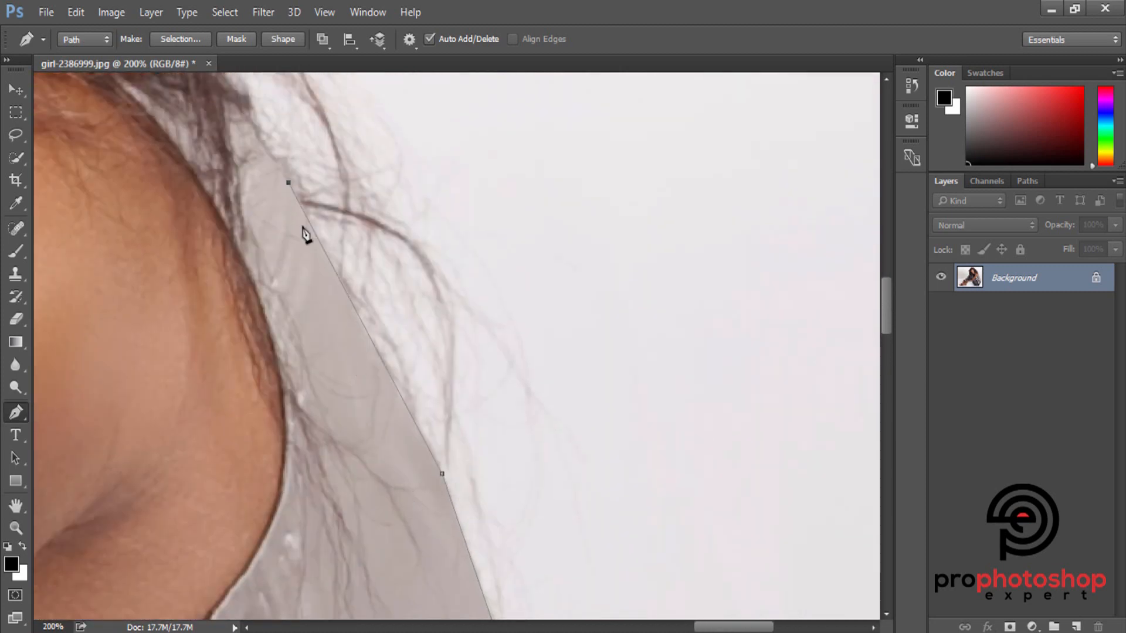
left_click(368, 336)
left_click(427, 446)
left_click(445, 485)
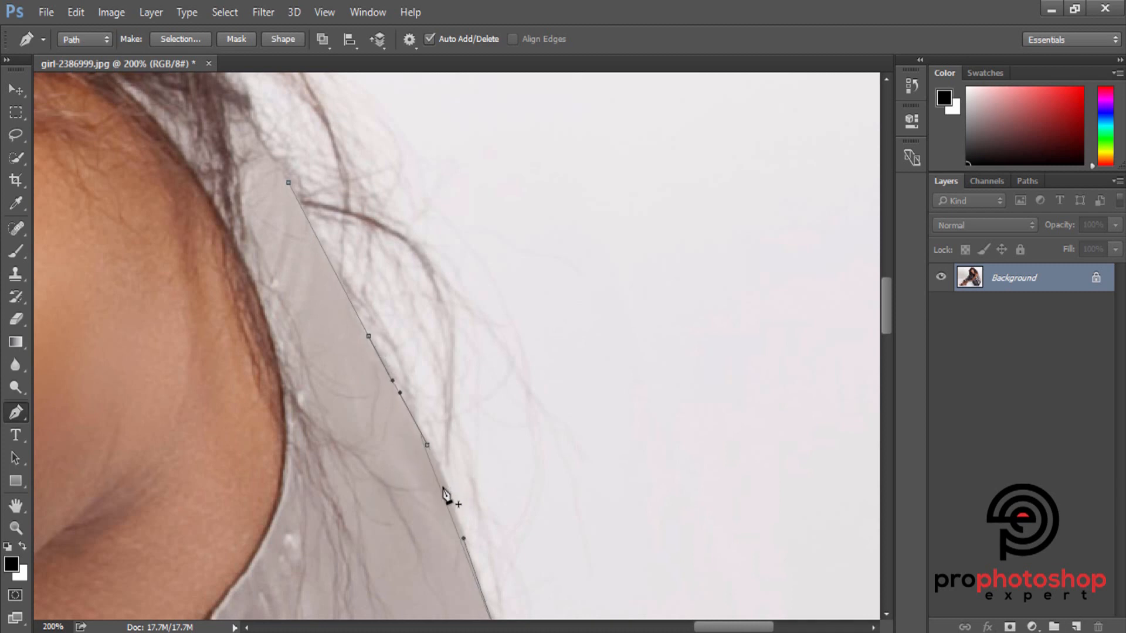
key("Left")
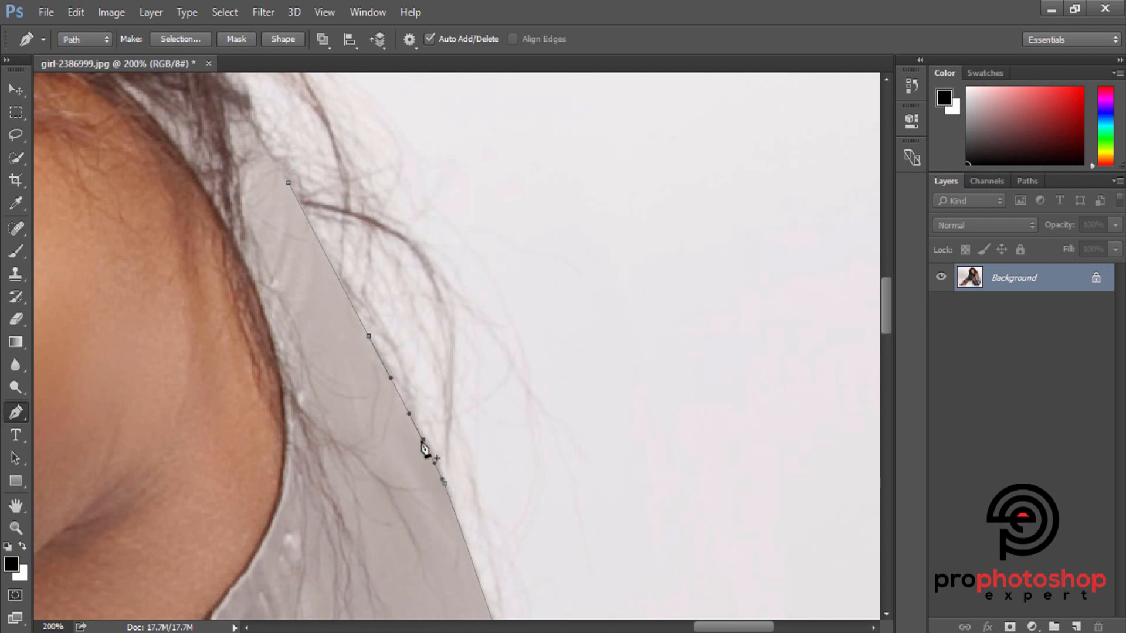
- Carry the path from the sleeve's narrow end across the shoulder into the dense lower hair, inside the flyaway strands
scroll(402, 452, "up", 3)
scroll(212, 308, "up", 1)
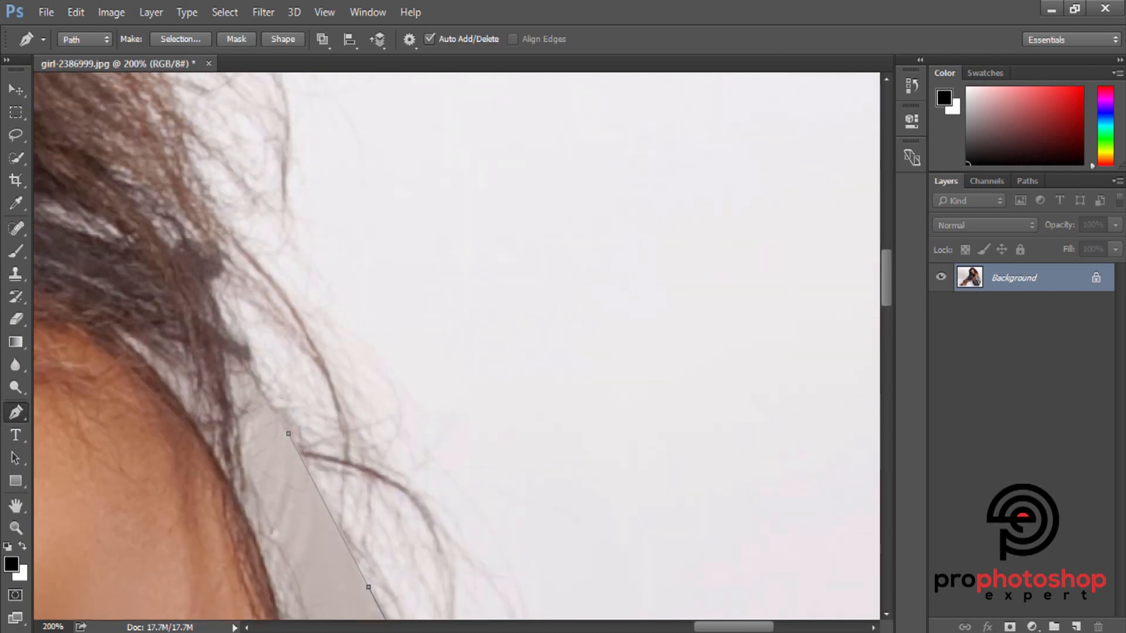
scroll(410, 352, "left", 4)
left_click(443, 299)
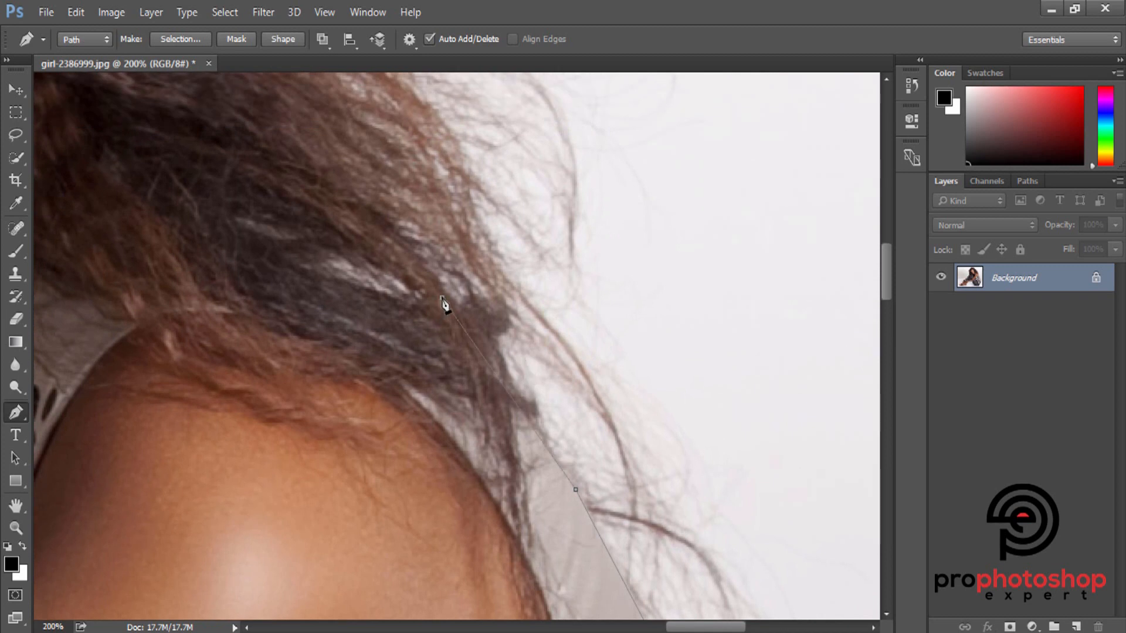
key("ctrl+minus")
key("ctrl+minus")
scroll(416, 322, "up", 1)
key("ctrl+plus")
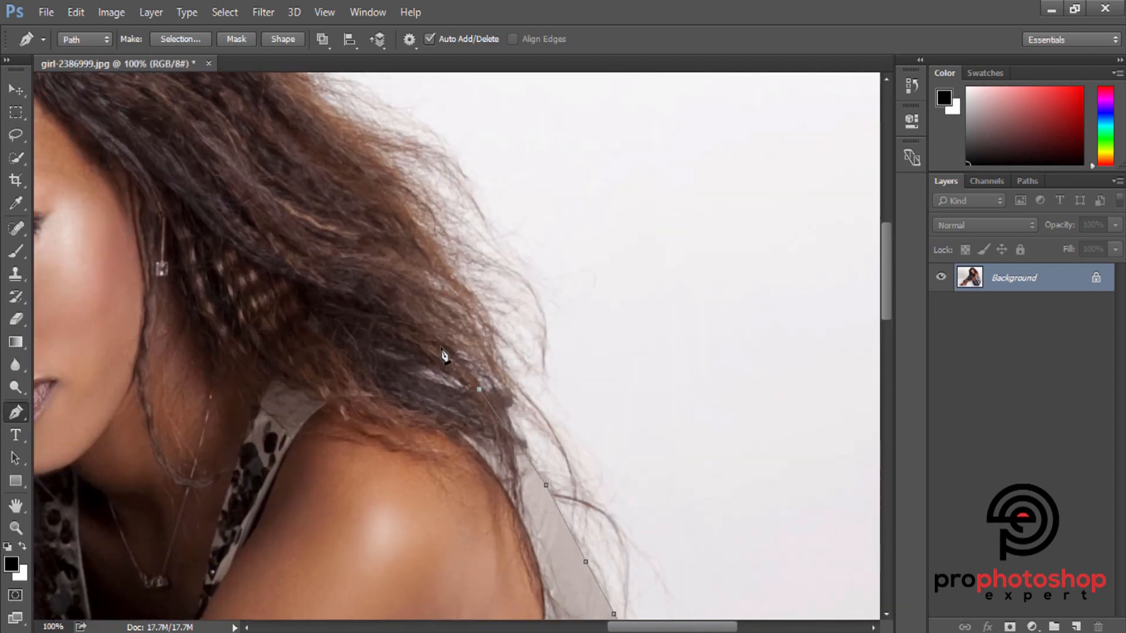
left_click(443, 346)
- Trace upward along the dense side of the hair, keeping the path inside the loose outer strands
left_click_drag(438, 309, 421, 290)
left_click(393, 205)
left_click(377, 181)
left_click(359, 154)
left_click(350, 136)
scroll(247, 171, "up", 3)
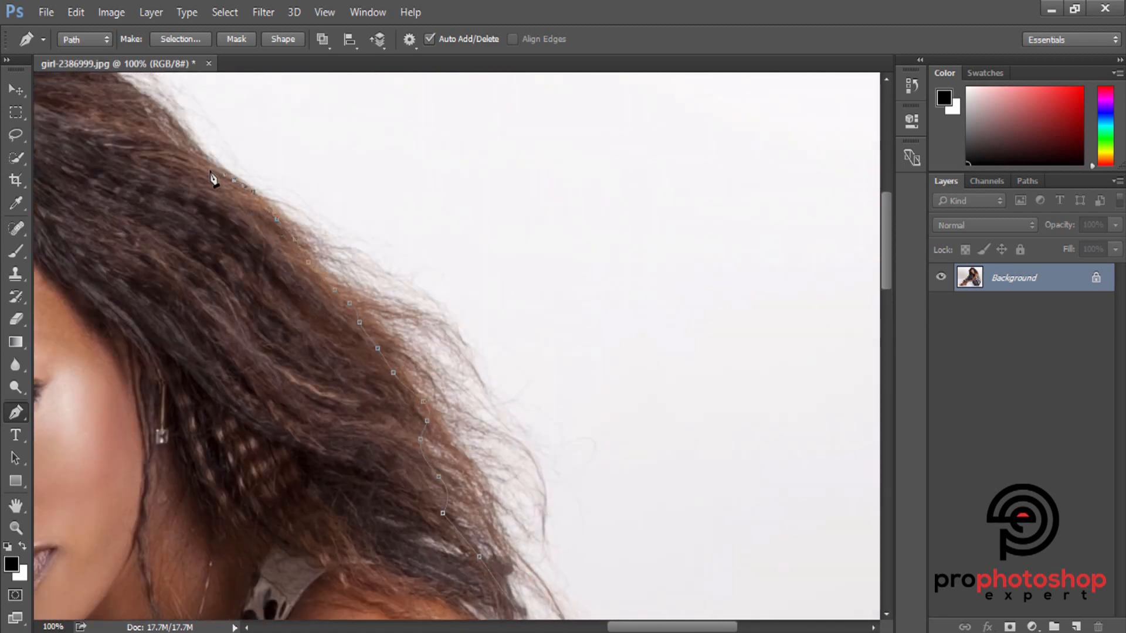
- Trace the sloping upper edge of the hair toward the top of the head with closely spaced anchors
left_click(190, 151)
left_click(179, 139)
left_click(156, 118)
left_click(138, 101)
left_click(126, 80)
scroll(284, 477, "up", 1)
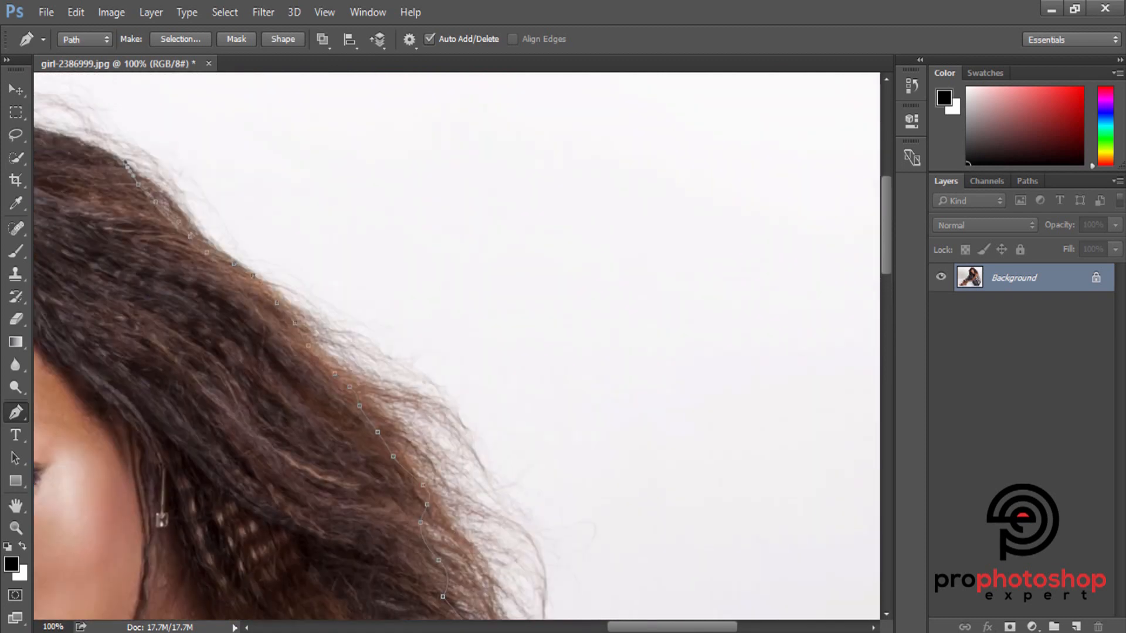
- Trace the curved shoulder of the hair where the slope flattens toward the top of the head
left_click_drag(676, 627, 623, 627)
left_click(447, 154)
left_click_drag(423, 142, 413, 138)
left_click_drag(398, 136, 394, 135)
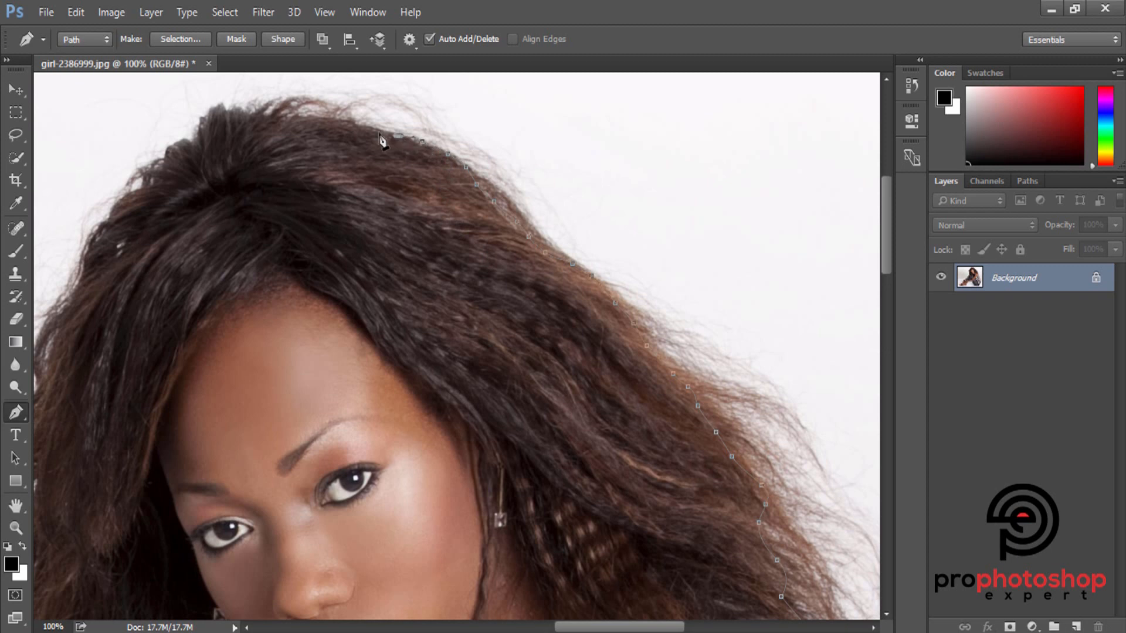
left_click(379, 133)
- Trace across the top of the head and around the raised tuft of hair at the crown
left_click(333, 125)
left_click(287, 125)
left_click(269, 121)
left_click(242, 119)
left_click(226, 120)
left_click(213, 115)
left_click(205, 138)
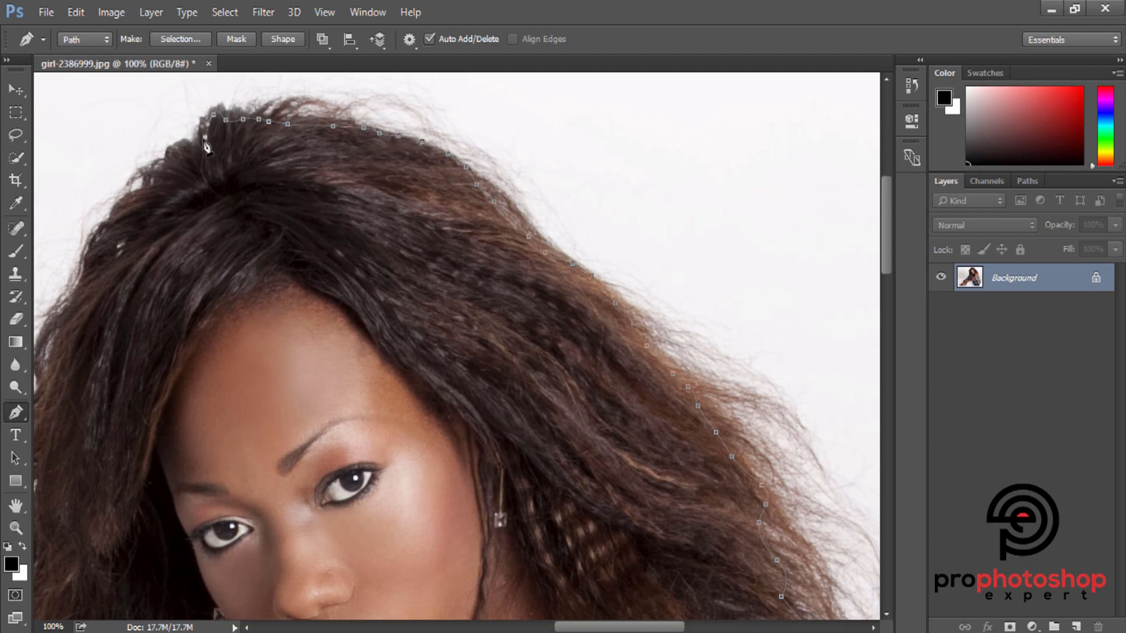
- Trace the stepped hair edge down from the crown tuft on the other side of the head
left_click(194, 143)
left_click(180, 144)
left_click(169, 154)
left_click(169, 164)
left_click(162, 173)
left_click(141, 196)
left_click(123, 199)
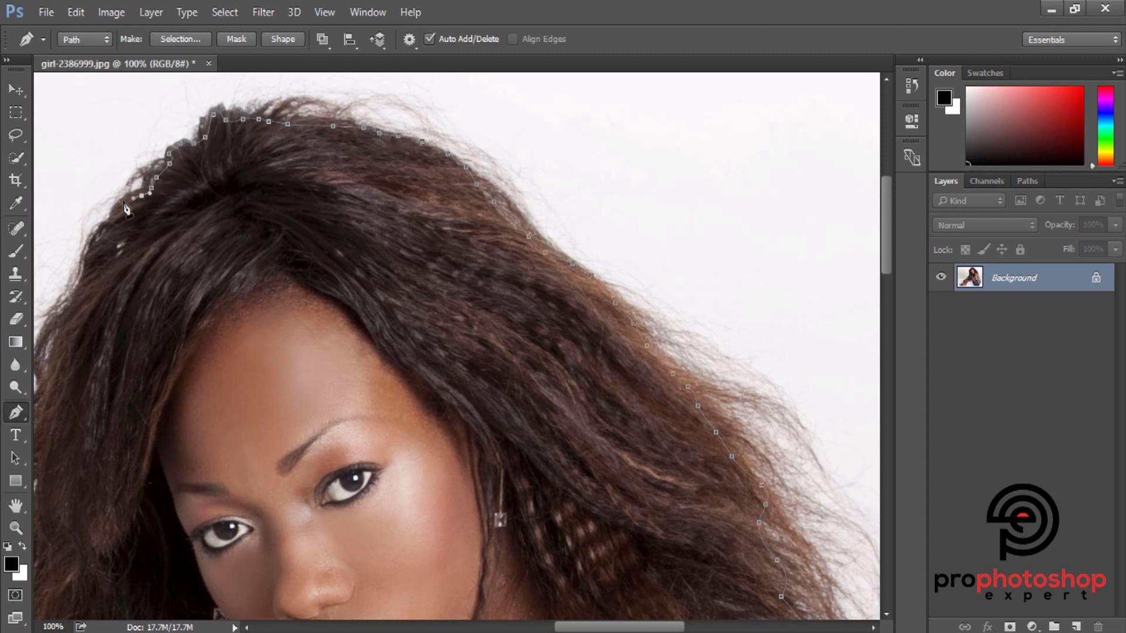
- Trace the rounded hair edge down to the start of the long side section beside the forehead
left_click(115, 213)
left_click(105, 224)
left_click(98, 245)
left_click(89, 256)
left_click(86, 271)
left_click(82, 284)
- Trace the side hair edge downward toward the protruding flick of hair at eye level
left_click_drag(608, 630, 564, 630)
scroll(558, 568, "down", 3)
left_click(352, 189)
left_click_drag(344, 205, 342, 212)
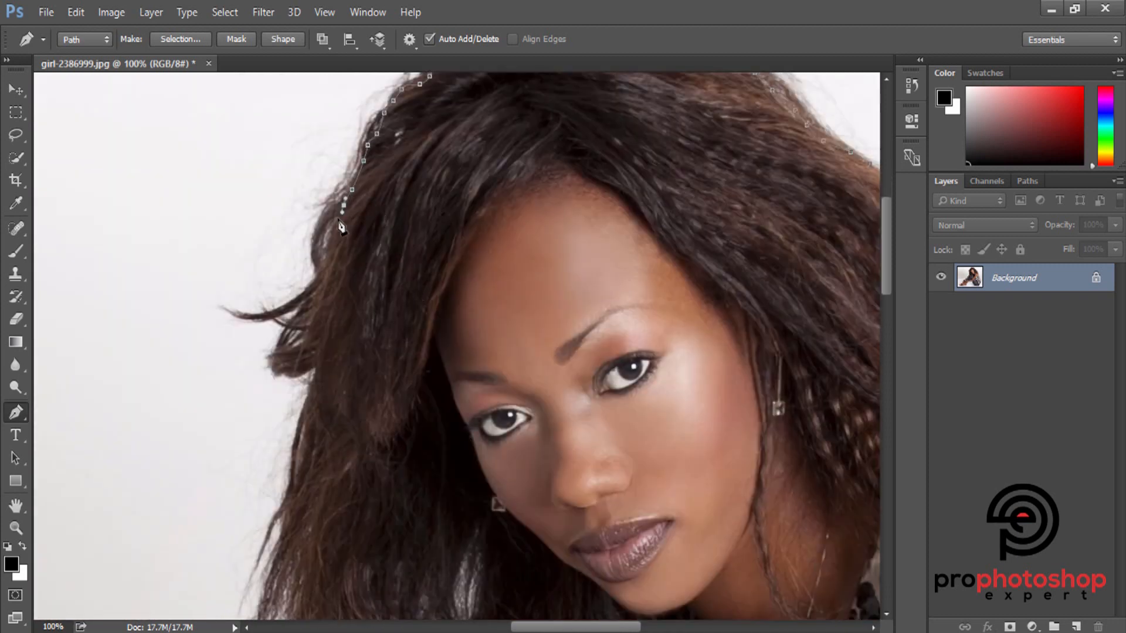
left_click(335, 231)
left_click(325, 252)
- Trace around the protruding curled lock and back to the main hair edge beneath it
left_click(315, 342)
left_click(292, 364)
left_click(312, 364)
left_click_drag(317, 365, 308, 401)
left_click(318, 385)
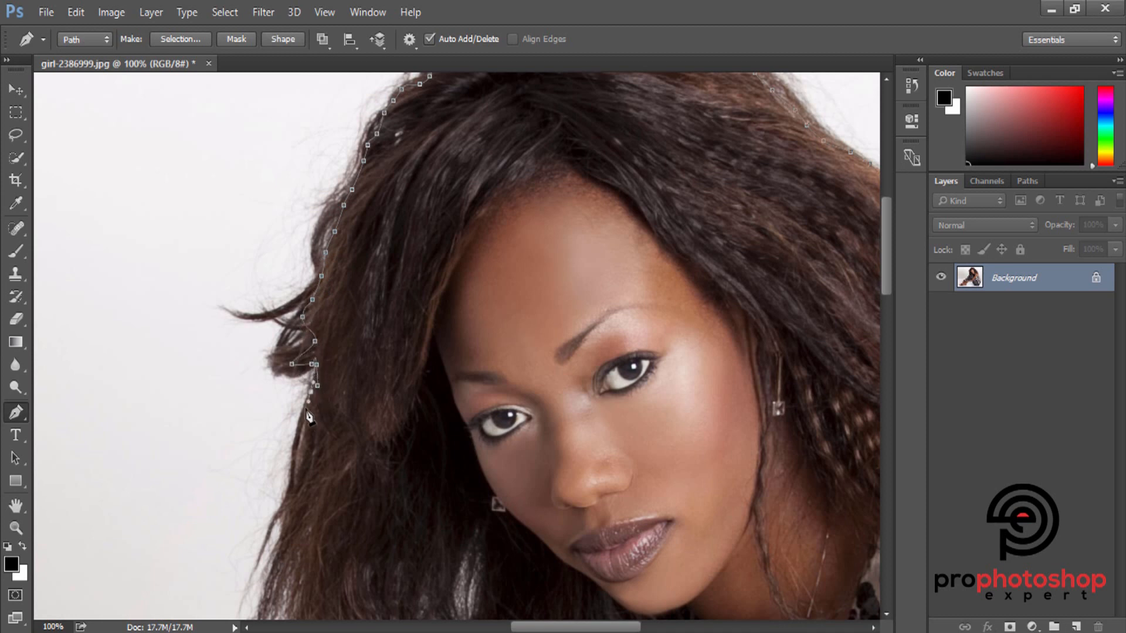
- Trace the long hair edge below the curled lock, adding an anchor and nudging it outward to fit
scroll(298, 415, "down", 3)
left_click(288, 413)
left_click(300, 338)
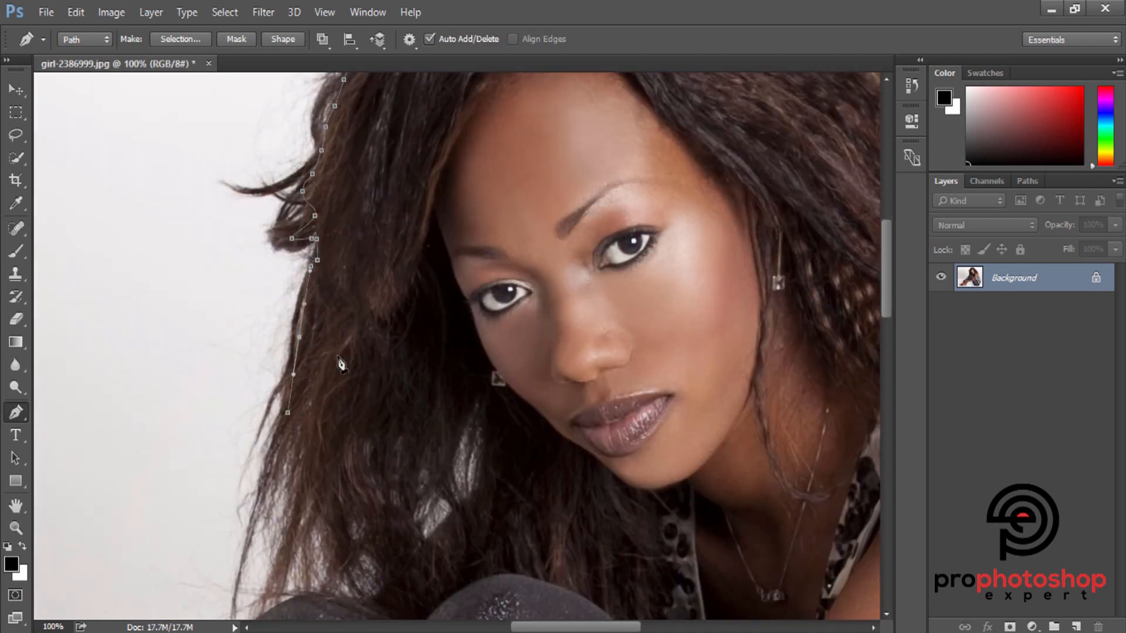
key("Left")
key("Left")
key("Left")
key("Left")
key("Left")
key("Left")
- Trace a wavy line inside the wispy lower hair ends, heading inward above the knee
scroll(332, 356, "down", 2)
left_click(283, 377)
left_click_drag(303, 361, 318, 383)
left_click_drag(315, 406, 317, 414)
left_click_drag(325, 432, 338, 470)
left_click_drag(348, 459, 416, 419)
- Trace up, over and down the other side of the light gap in the hair beside the cheek
scroll(437, 409, "down", 1)
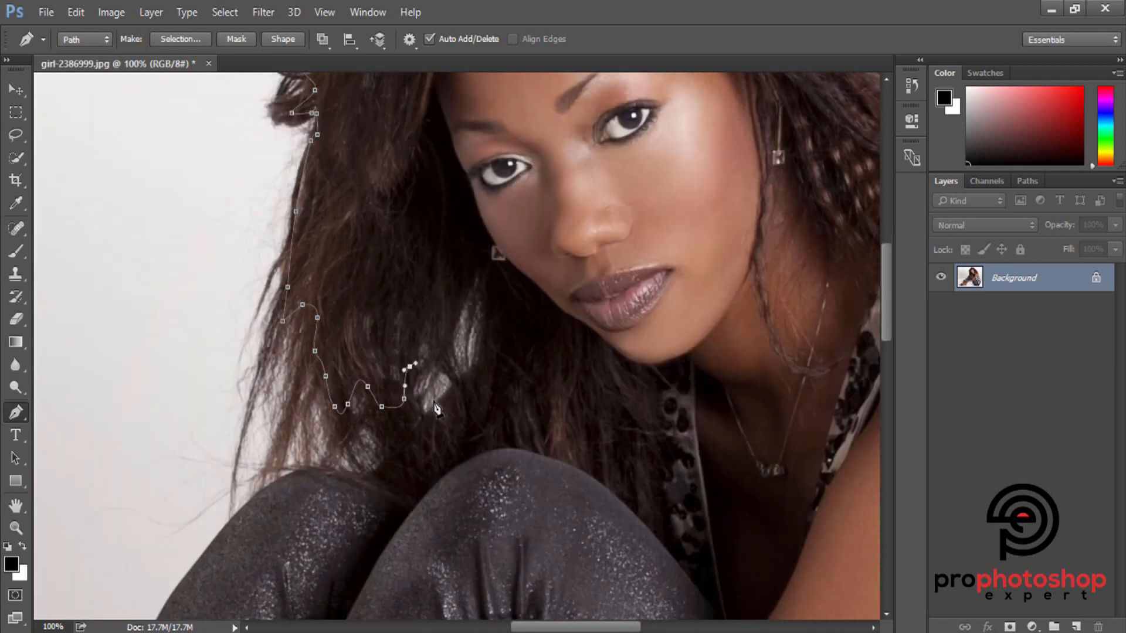
left_click_drag(438, 352, 446, 329)
left_click_drag(450, 310, 469, 281)
left_click_drag(479, 270, 490, 297)
left_click_drag(483, 328, 482, 337)
left_click_drag(479, 353, 474, 362)
- Trace from the hair gap down to the top of the outer knee, adding an anchor to refine the diagonal segment
left_click(472, 366)
left_click(453, 387)
left_click(374, 473)
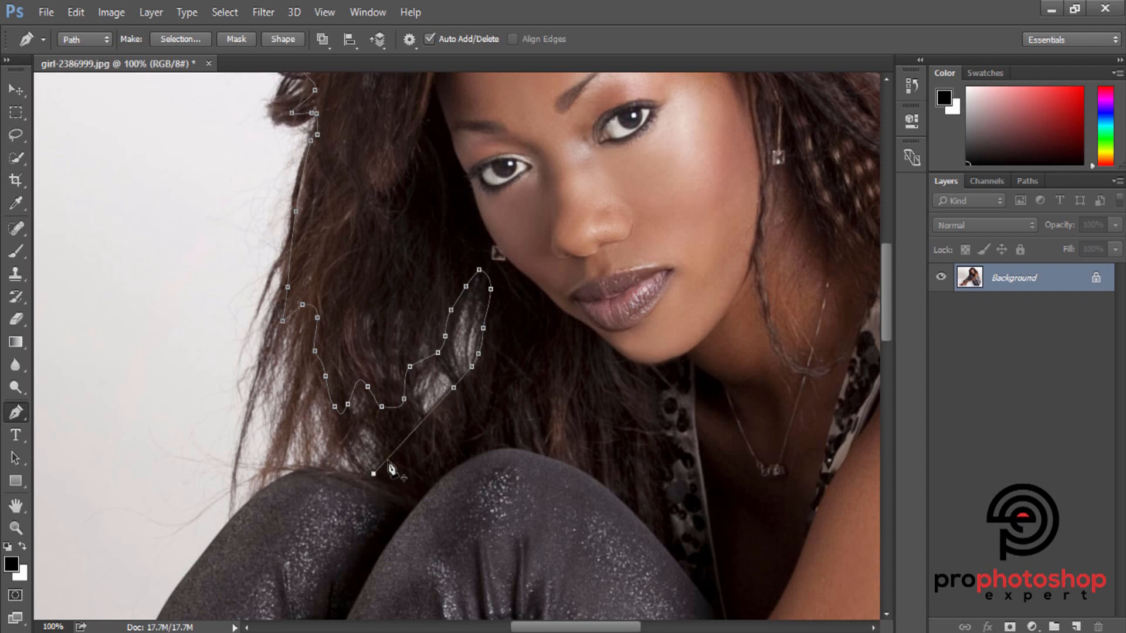
left_click(398, 447)
scroll(386, 477, "down", 1)
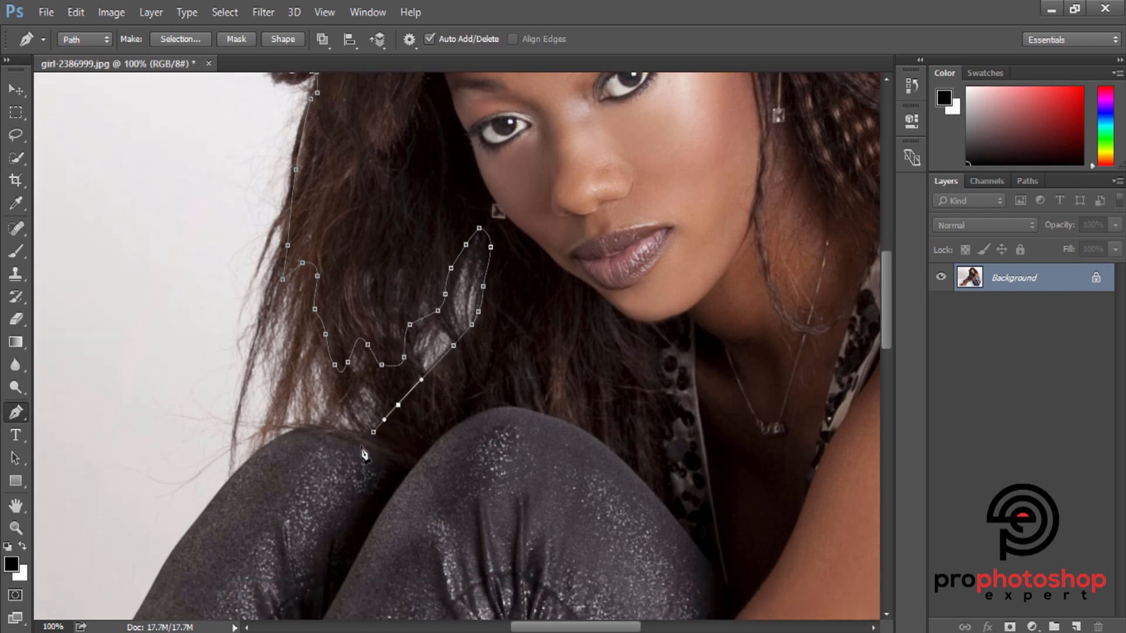
- Trace over the top of the outer knee, nudging an added anchor up and outward to match its curve
left_click(256, 453)
left_click(308, 444)
key("Up")
key("Up")
key("Up")
key("Up")
key("Up")
key("Up")
key("Up")
key("Up")
key("Up")
key("Up")
key("Up")
key("Up")
key("Up")
key("Up")
key("Up")
key("Up")
key("Up")
key("Up")
key("Up")
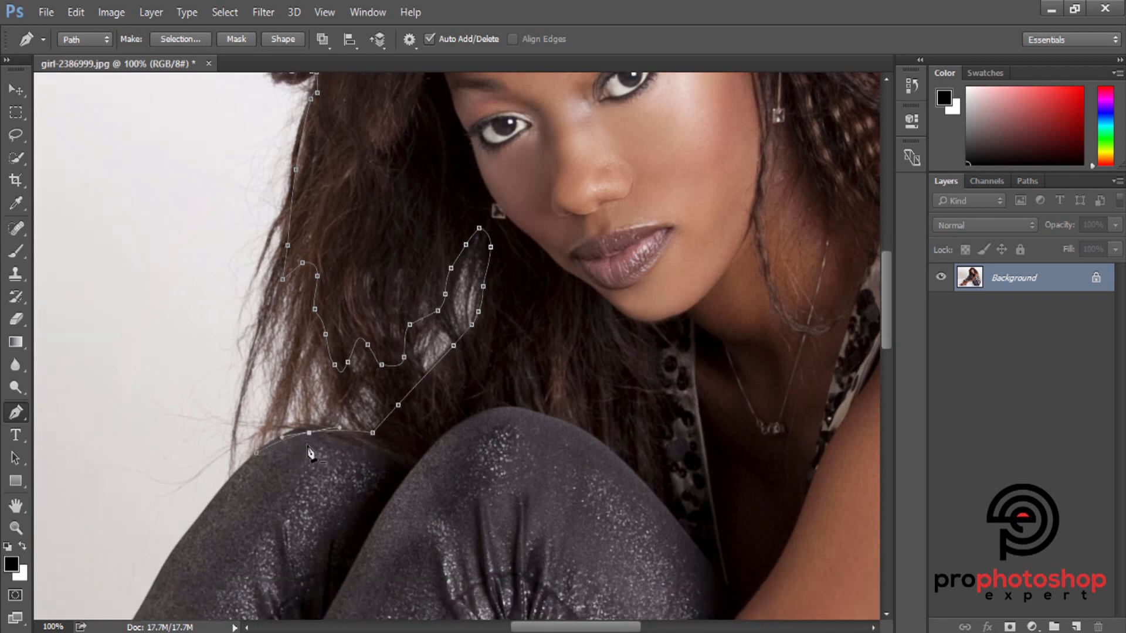
key("Up")
key("Up")
key("Up")
key("Up")
key("Up")
key("Up")
key("Up")
key("Up")
key("Left")
key("Left")
key("Left")
left_click(348, 429)
- Trace the outer trouser leg's edge down from the knee, nudging an added anchor upward to follow the bulge
scroll(332, 459, "down", 2)
scroll(332, 468, "down", 3)
scroll(402, 340, "left", 5)
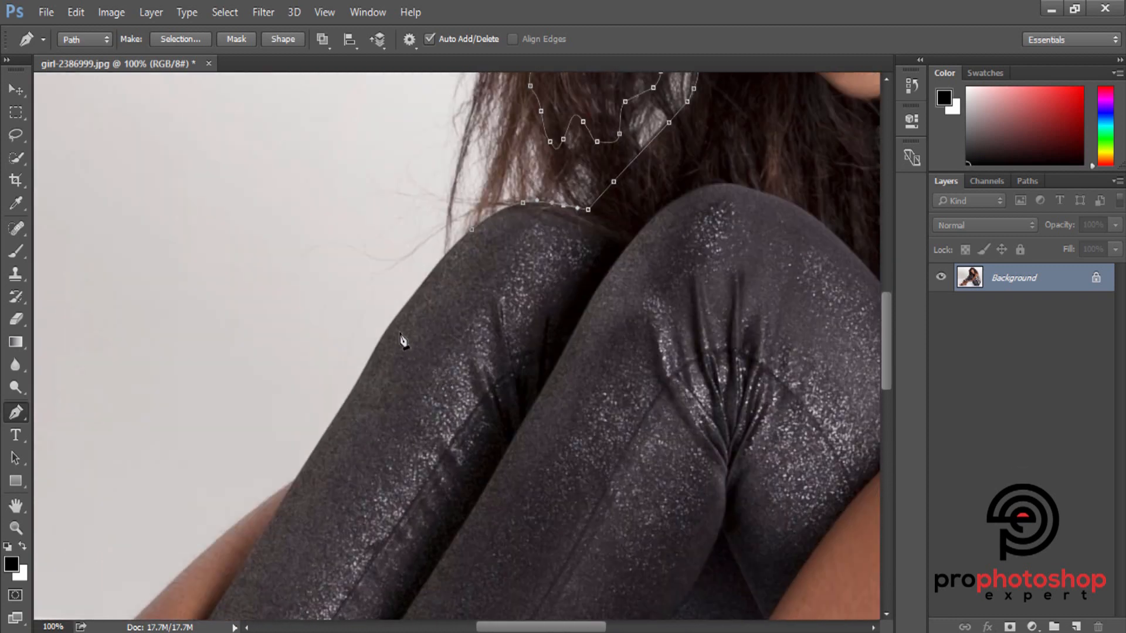
left_click(391, 323)
left_click(441, 265)
key("Up")
key("Up")
key("Up")
key("Up")
key("Up")
key("Up")
key("Up")
key("ctrl+plus")
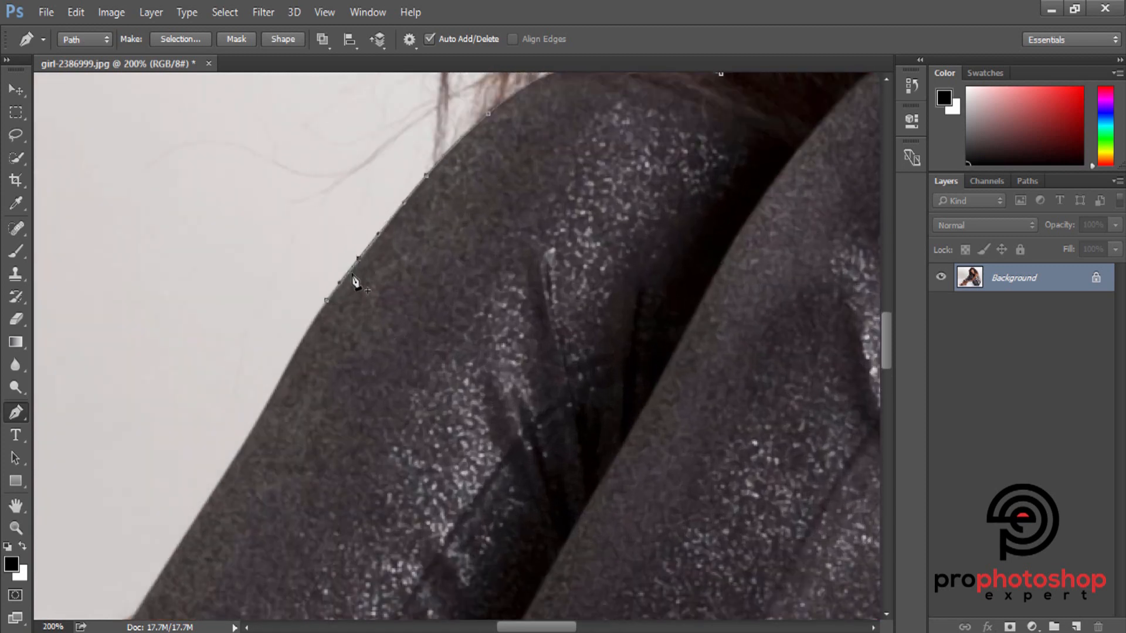
- Continue the path down the straight outer edge of the trouser leg to where the forearm emerges, adding anchors along the way
left_click(326, 302)
left_click(268, 404)
left_click(303, 340)
scroll(317, 356, "down", 2)
left_click(243, 374)
scroll(237, 420, "down", 2)
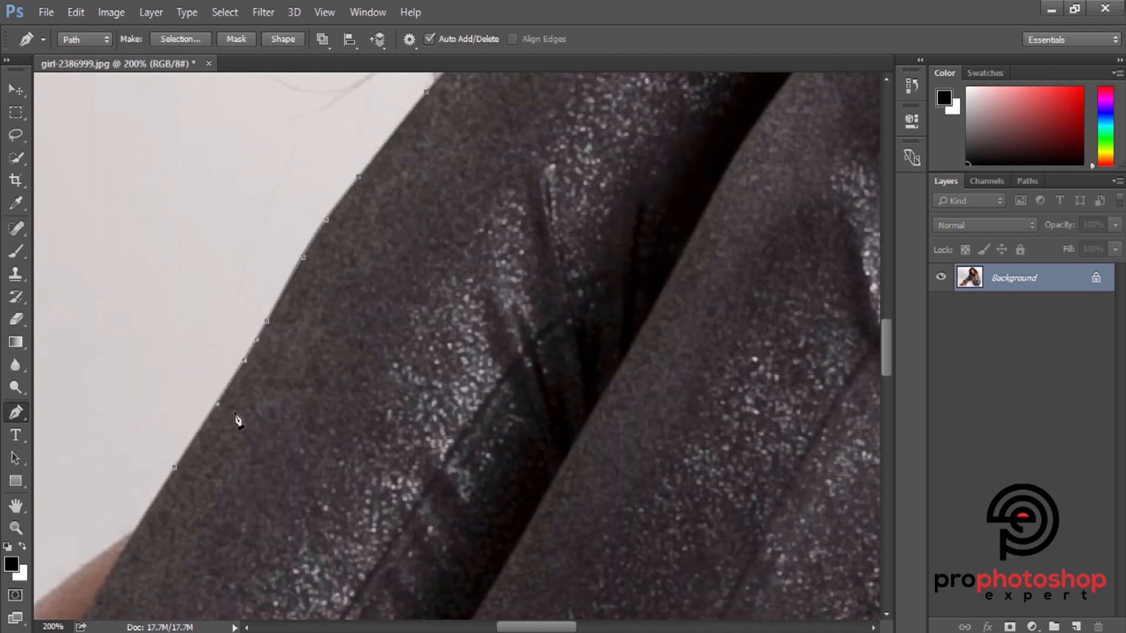
left_click_drag(543, 627, 512, 627)
scroll(467, 456, "down", 2)
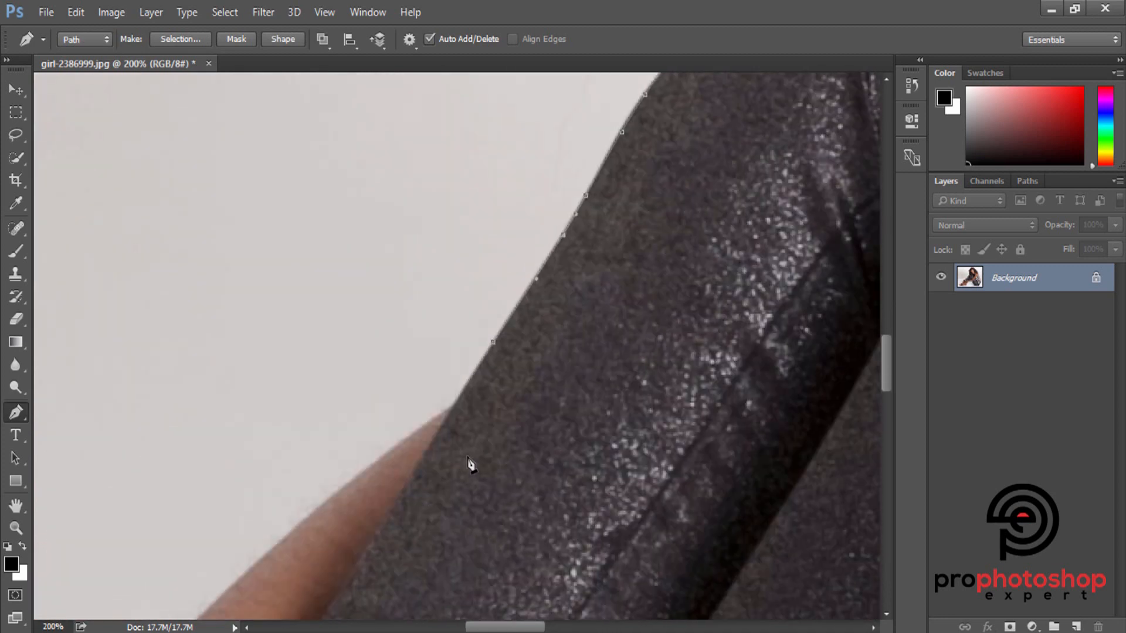
- Trace the forearm's outer edge down to the upper hand and over its first knuckle toward the fingernail
left_click(380, 461)
scroll(382, 469, "down", 5)
left_click_drag(510, 629, 477, 629)
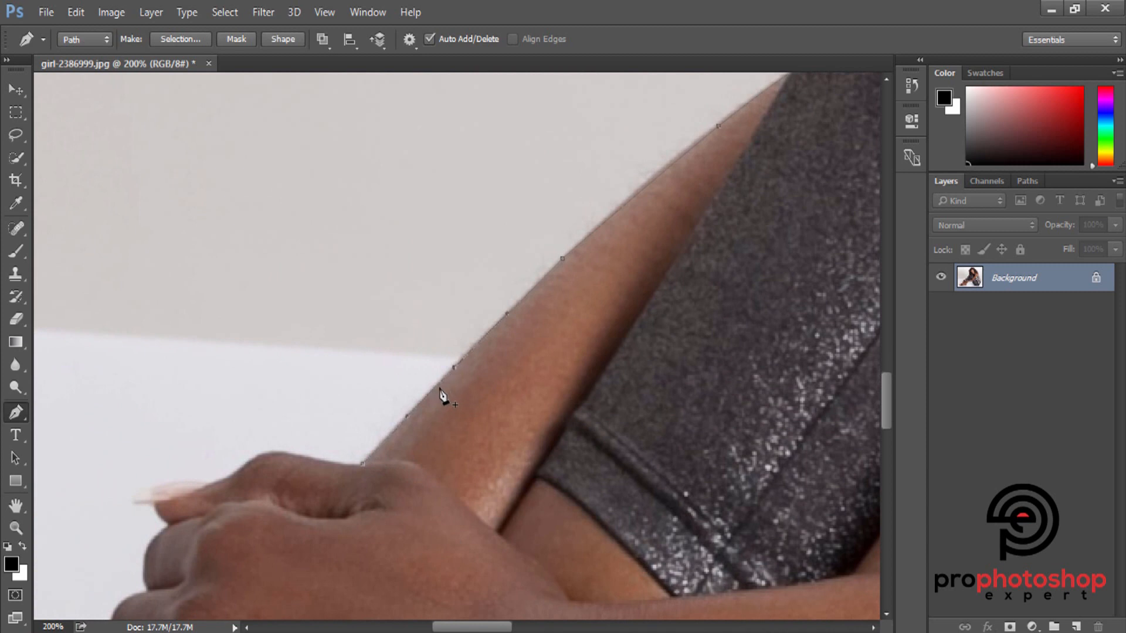
scroll(306, 432, "down", 2)
left_click(287, 399)
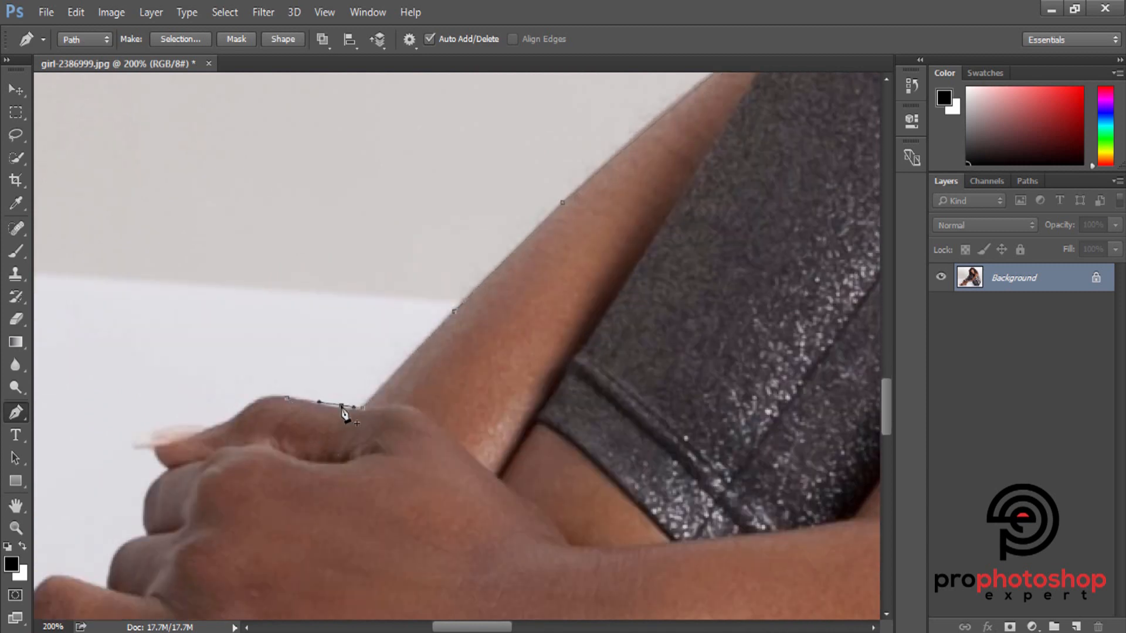
left_click(243, 409)
left_click_drag(265, 404, 224, 422)
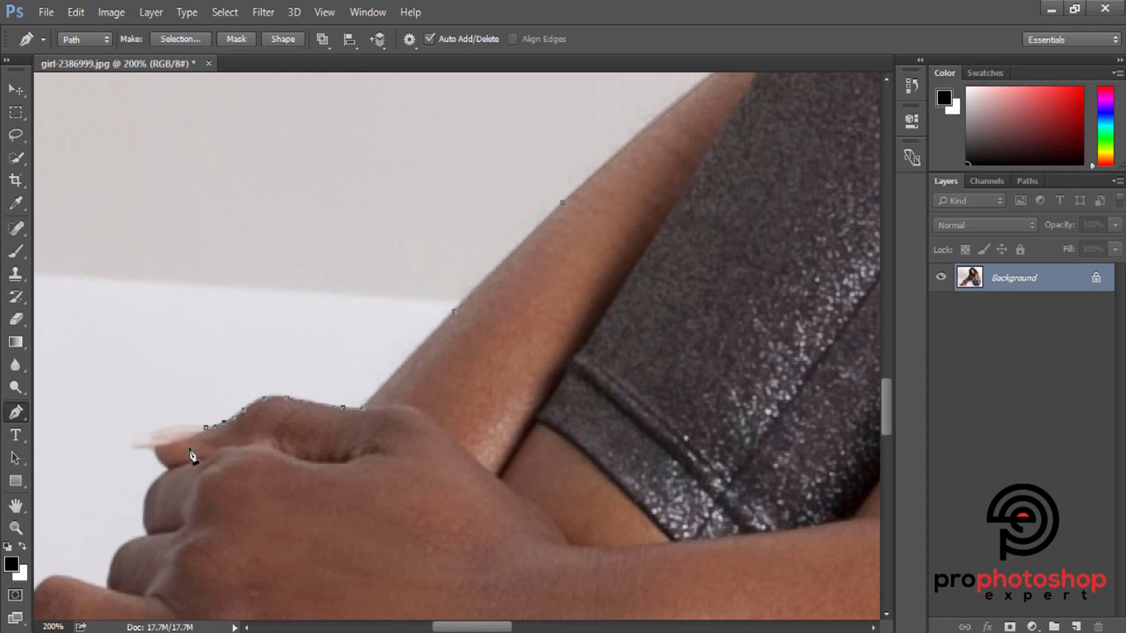
- Trace around the pale fingernail tip of the upper hand, nudging its anchors vertically to fit the nail's outline
left_click(136, 439)
key("Up")
key("Up")
left_click(137, 440)
left_click(149, 445)
key("Down")
left_click(140, 442)
key("Down")
scroll(182, 464, "down", 2)
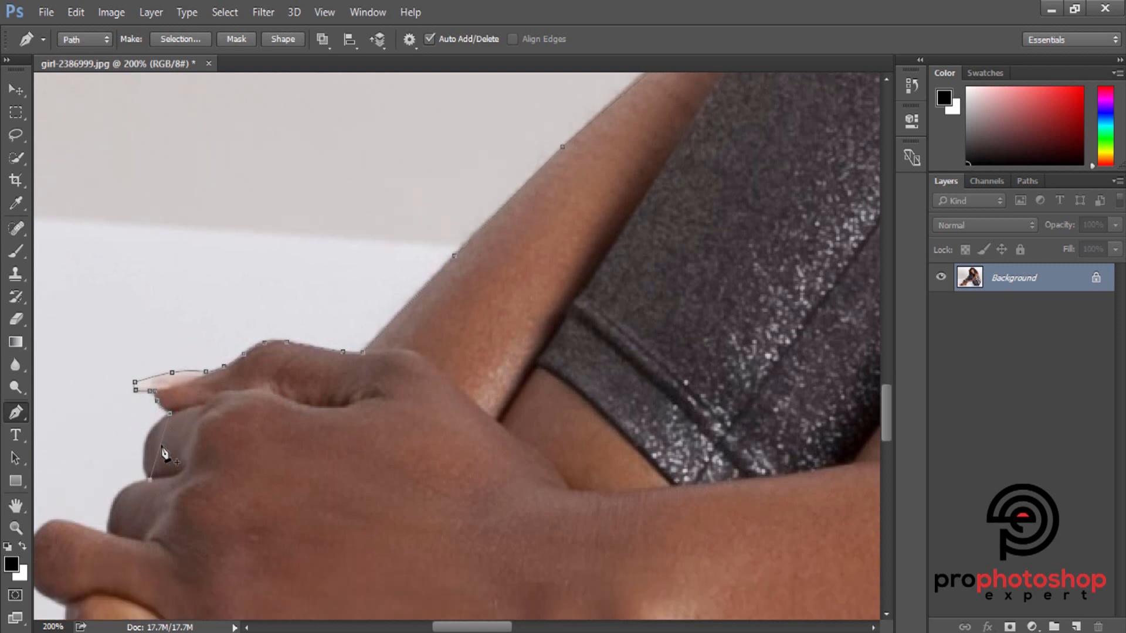
- Add an anchor beside the finger below the nail, nudge it outward to match the curve, and trace around the next finger
left_click(159, 447)
key("Left")
key("Left")
key("Left")
key("Left")
key("Left")
key("Left")
key("Left")
key("Left")
key("Left")
key("Left")
key("Left")
scroll(140, 498, "down", 2)
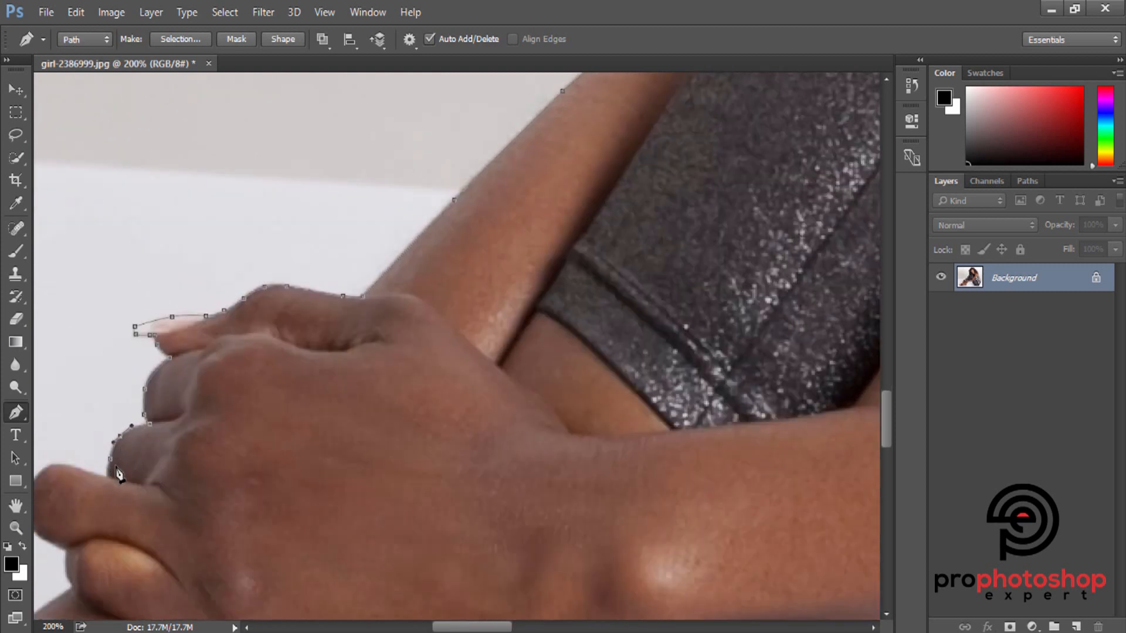
left_click(111, 460)
- Trace over and around the protruding fingertip, nudging an added anchor outward to follow its rounded end
scroll(355, 531, "left", 5)
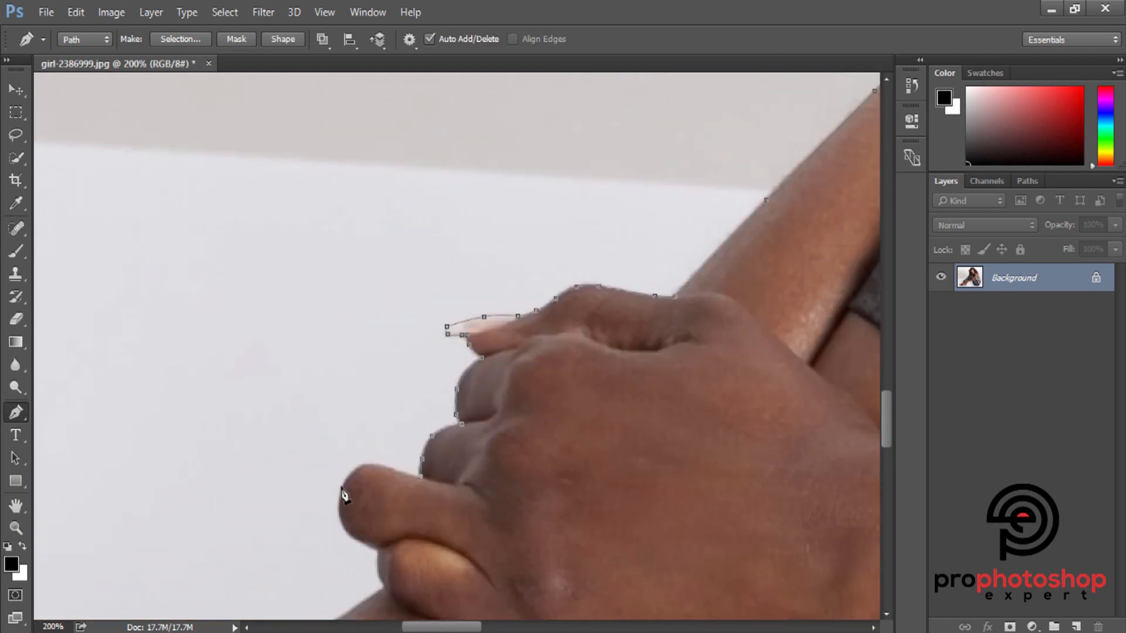
key("Up")
left_click(405, 471)
scroll(369, 512, "down", 1)
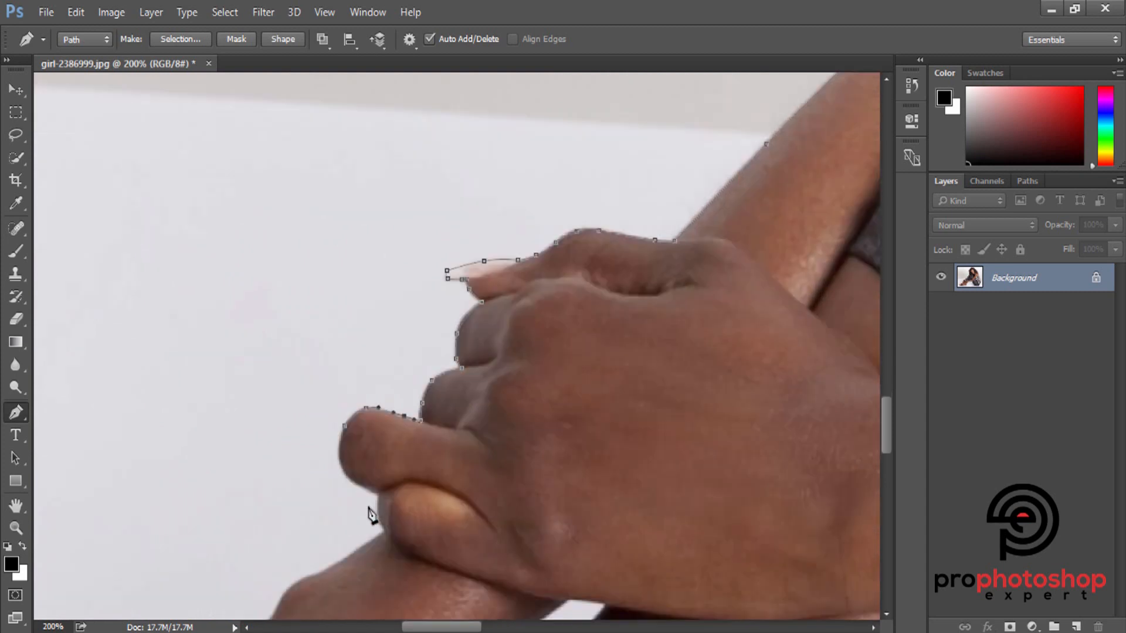
left_click(353, 481)
left_click(347, 458)
key("ctrl+Left")
key("ctrl+Left")
key("ctrl+Left")
key("ctrl+Left")
scroll(378, 538, "down", 1)
- Trace past the tucked finger and down the outer edge of the lower arm's wrist
left_click(385, 476)
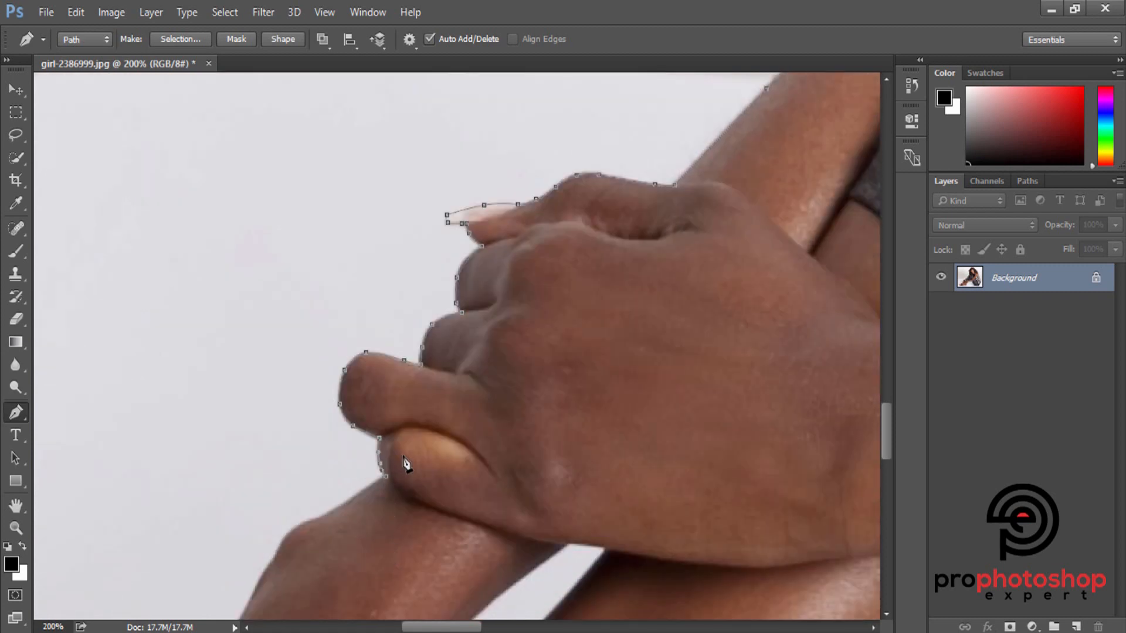
scroll(330, 489, "down", 1)
left_click(359, 437)
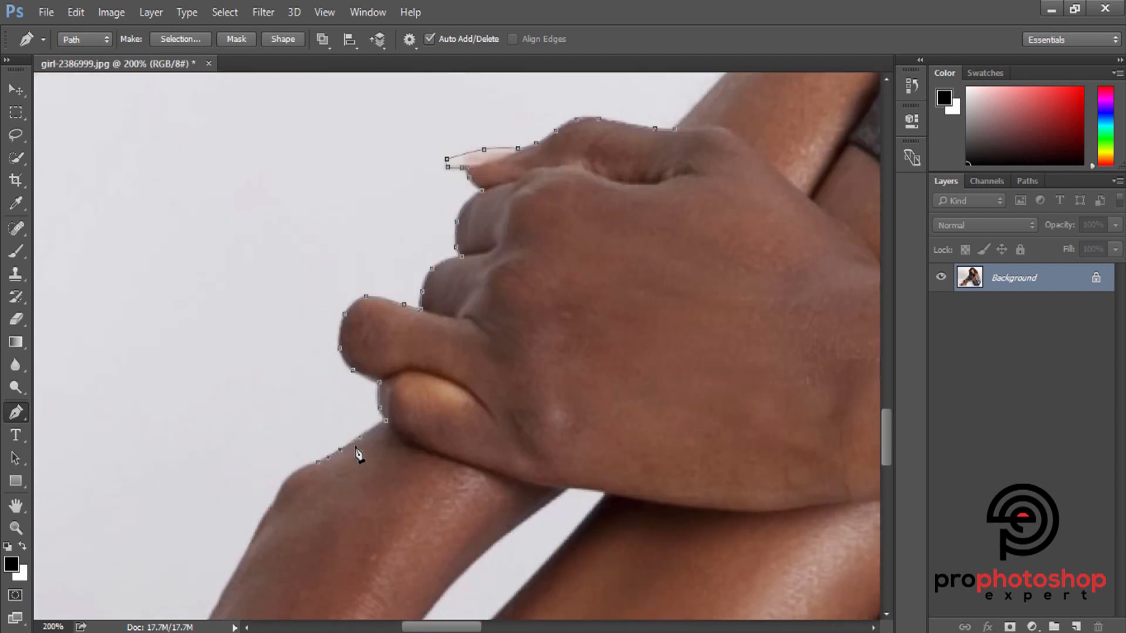
scroll(294, 494, "down", 1)
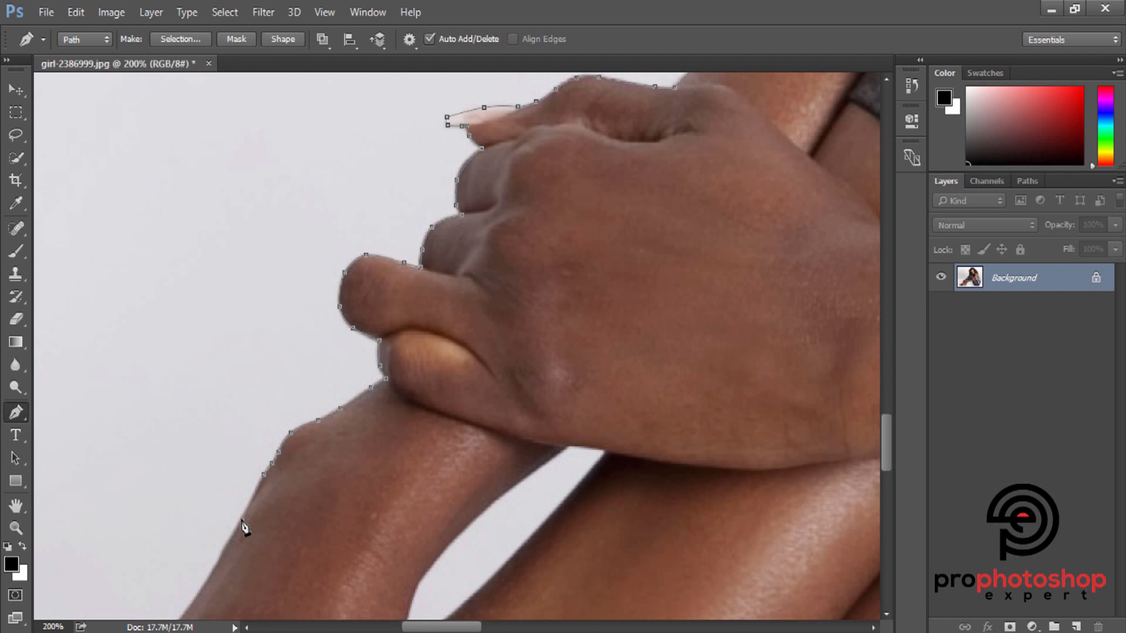
scroll(185, 534, "down", 2)
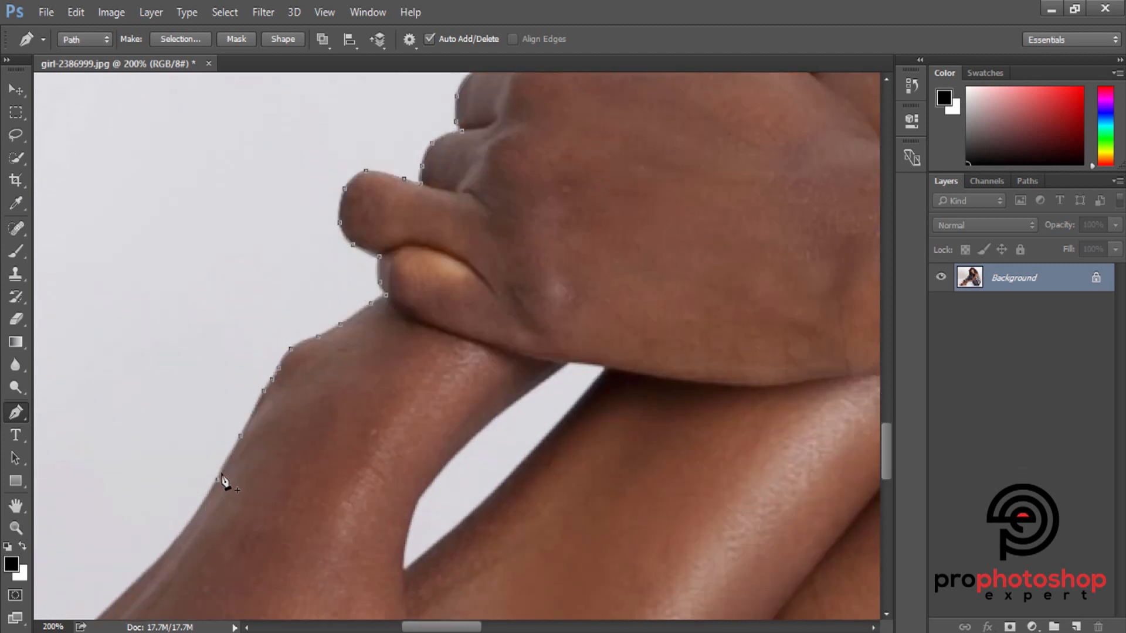
left_click(192, 516)
left_click_drag(192, 516, 193, 520)
- Trace the back of the lower hand and the finger with the dark red nail to complete the outline, adjusting an added anchor
scroll(181, 585, "down", 4)
left_click_drag(441, 629, 415, 629)
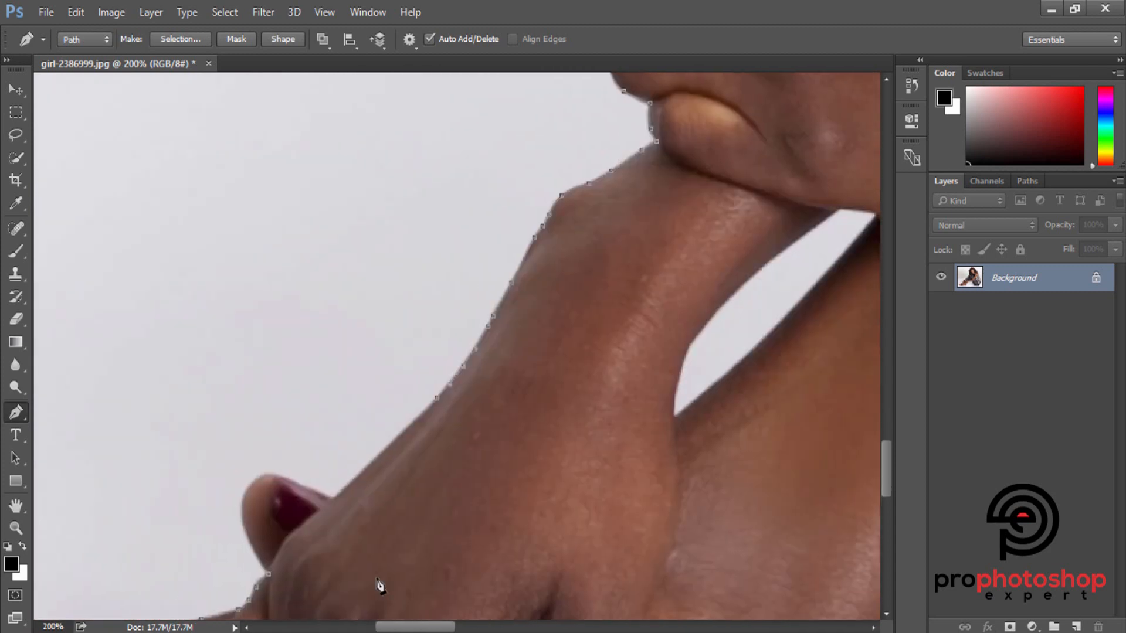
left_click(417, 419)
left_click(387, 448)
left_click(292, 481)
left_click(257, 559)
left_click(251, 516)
left_click_drag(251, 516, 241, 514, "ctrl")
key("Down")
key("Down")
key("Down")
- Convert the completed outline path into a new anti-aliased selection with a feather radius of 0 pixels
right_click(269, 586)
left_click(367, 174)
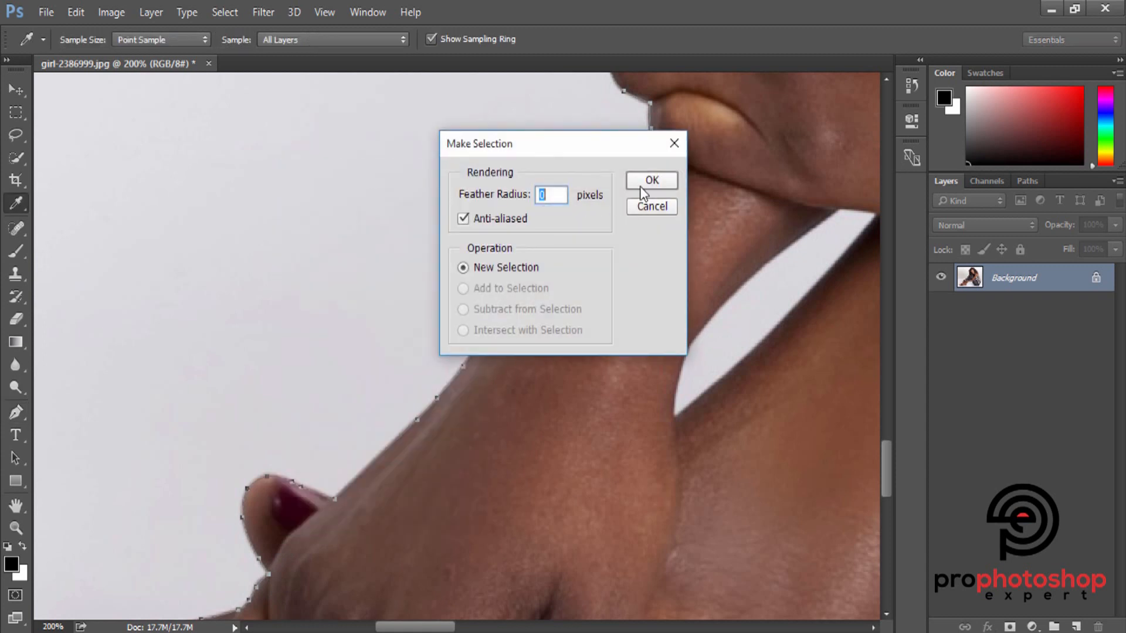
left_click(650, 179)
- Copy the selected woman to a new layer and hide the Background layer
key("ctrl+j")
left_click(941, 305)
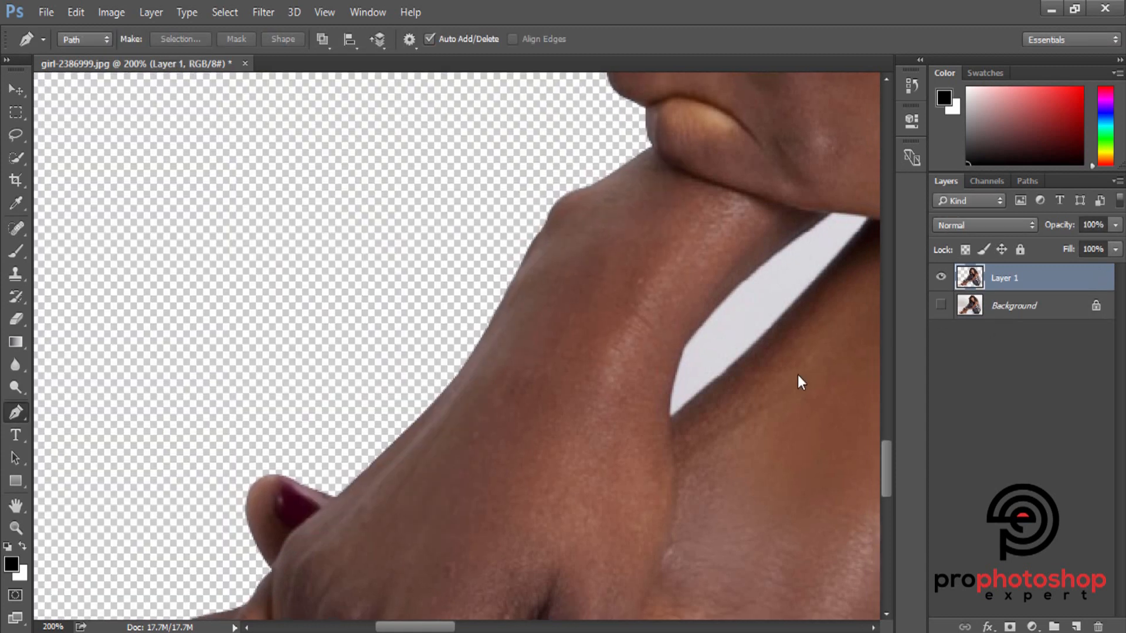
key("ctrl+minus")
key("ctrl+minus")
key("ctrl+minus")
key("ctrl+minus")
key("ctrl+minus")
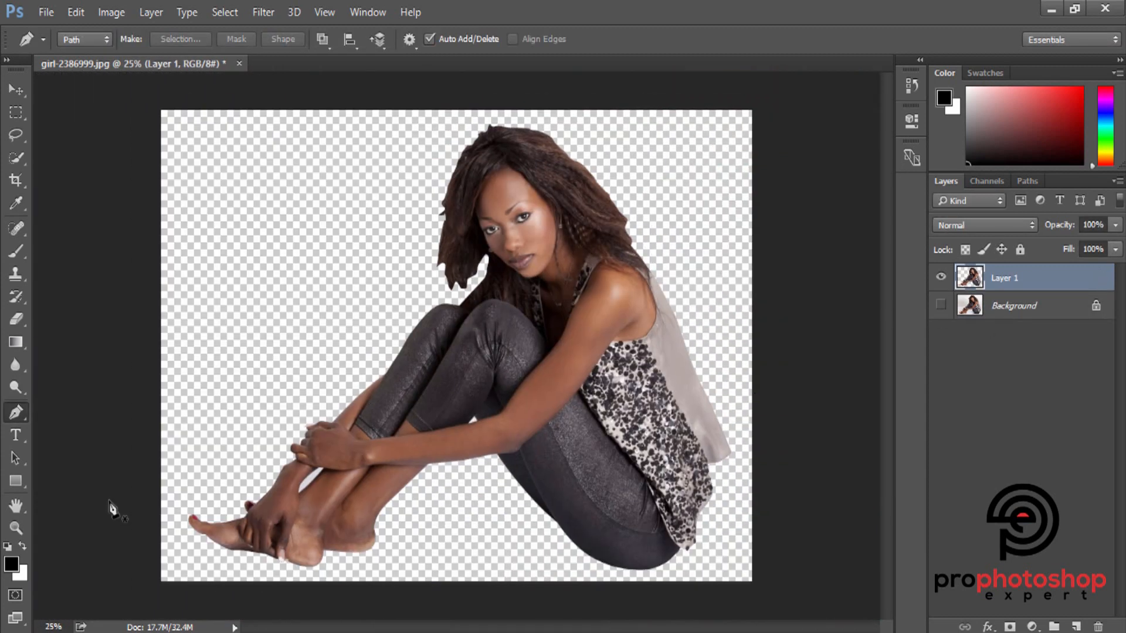
- Start a Pen path at the lower tip of the gap between wrist and shin, fitting added anchors to its lower curve
left_click(16, 528)
left_click_drag(252, 537, 325, 435)
left_click(325, 436)
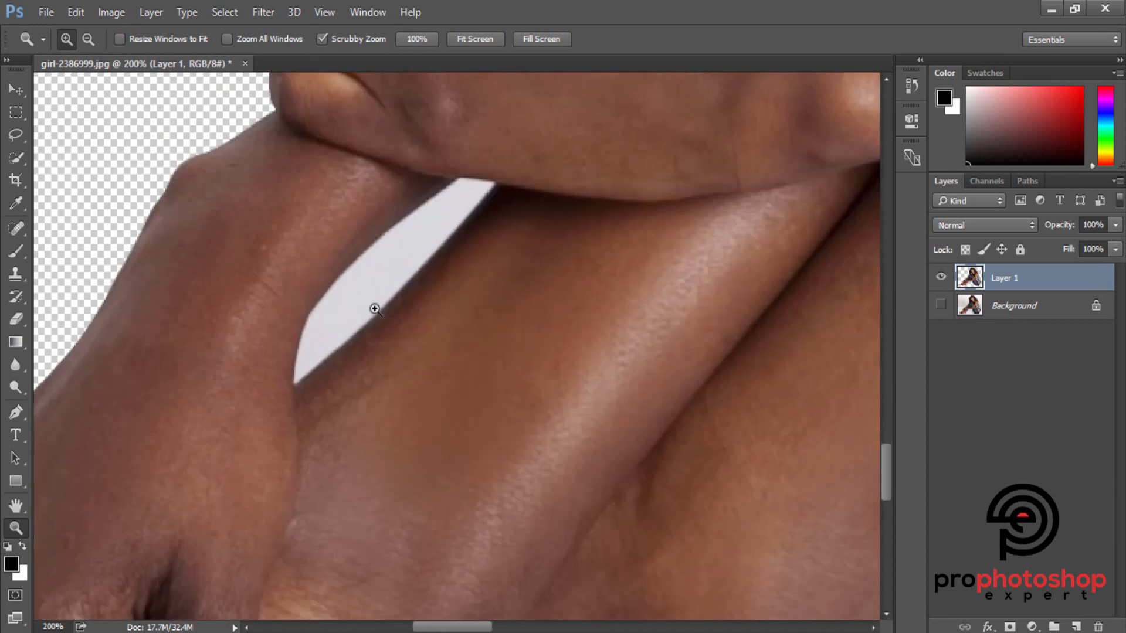
left_click(374, 309)
left_click(16, 413)
left_click(252, 483)
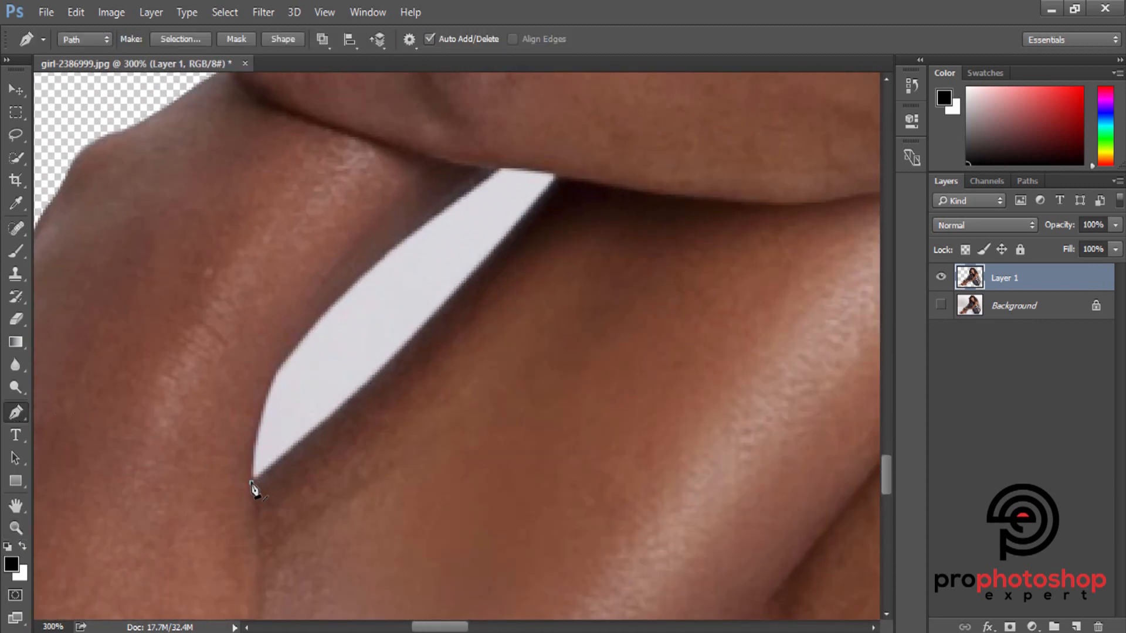
left_click(288, 357)
key("Left")
key("Left")
key("Left")
key("Left")
key("Left")
key("Left")
key("Up")
left_click(257, 440)
- Trace the wrist side of the gap up to its upper corner, nudging an added anchor left to fit the curve
scroll(375, 346, "up", 2)
left_click(462, 237)
left_click(370, 321)
key("Left")
key("Left")
key("Left")
key("Left")
key("Left")
key("Left")
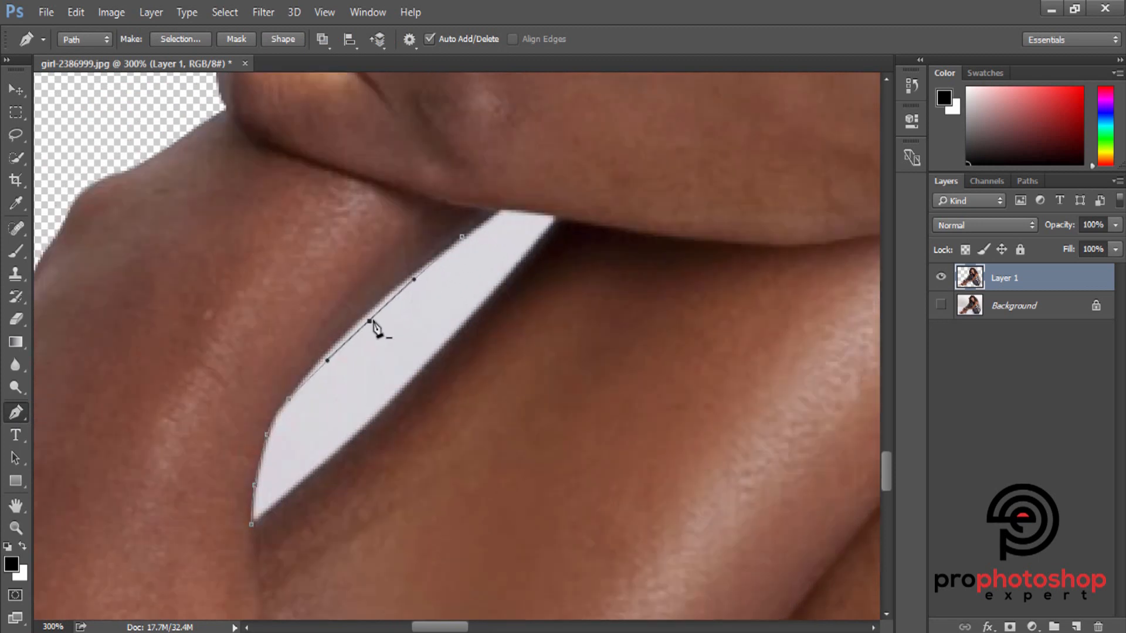
left_click(497, 211)
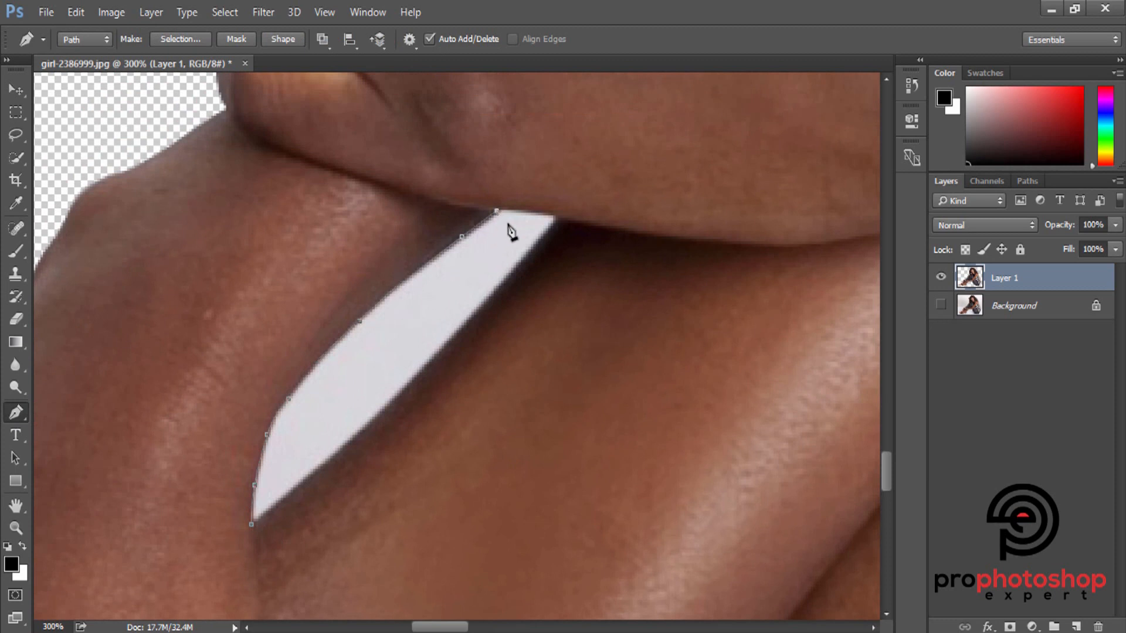
- Trace across the top of the gap and down along the shin, fine-tuning the anchors to close the path
left_click(542, 237)
left_click(549, 224)
key("Right")
left_click(345, 445)
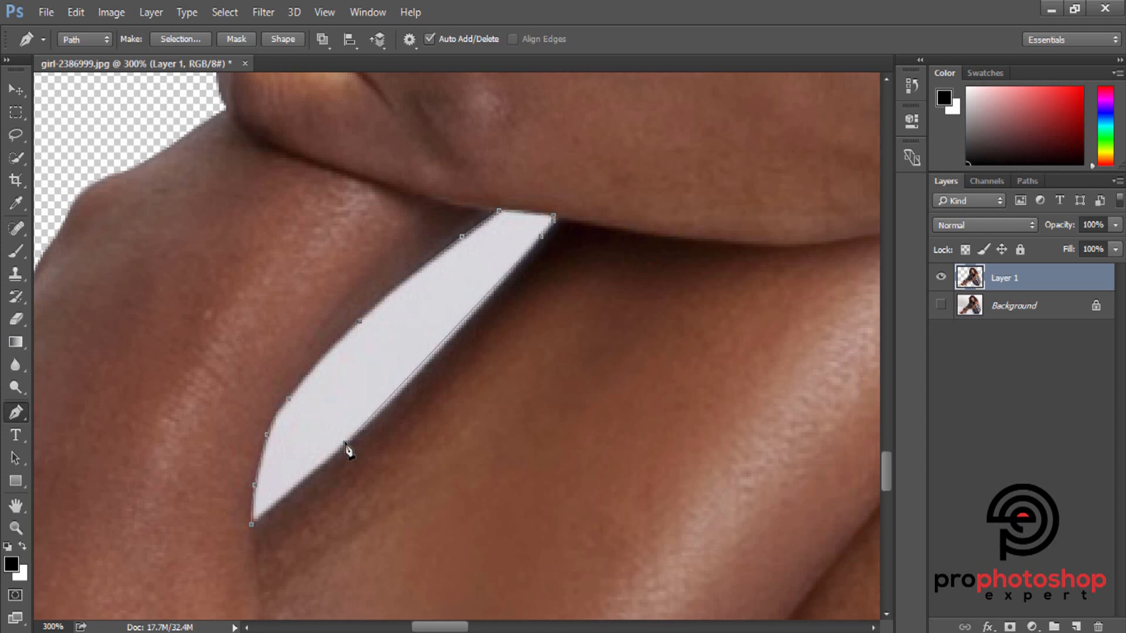
left_click(410, 388)
- Convert the gap path into a selection with 0 pixels feather and delete the background inside it
right_click(347, 445)
left_click(417, 272)
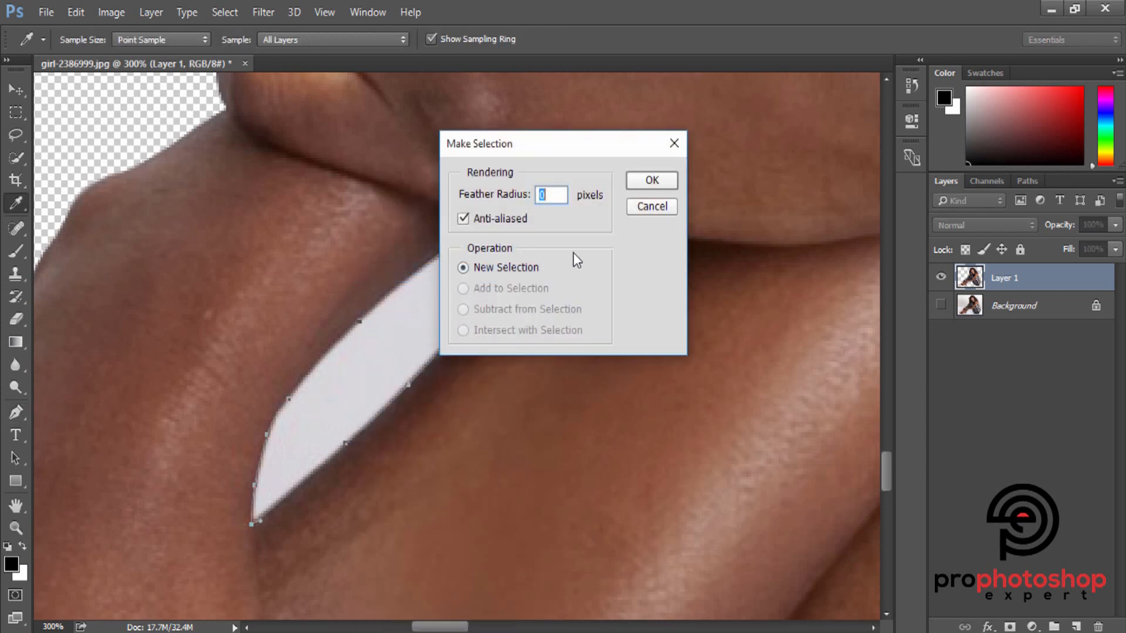
left_click(651, 181)
key("Delete")
- Trace a closed Pen path around the small white triangular gap between the trousers and the forearm
key("ctrl+minus")
key("ctrl+minus")
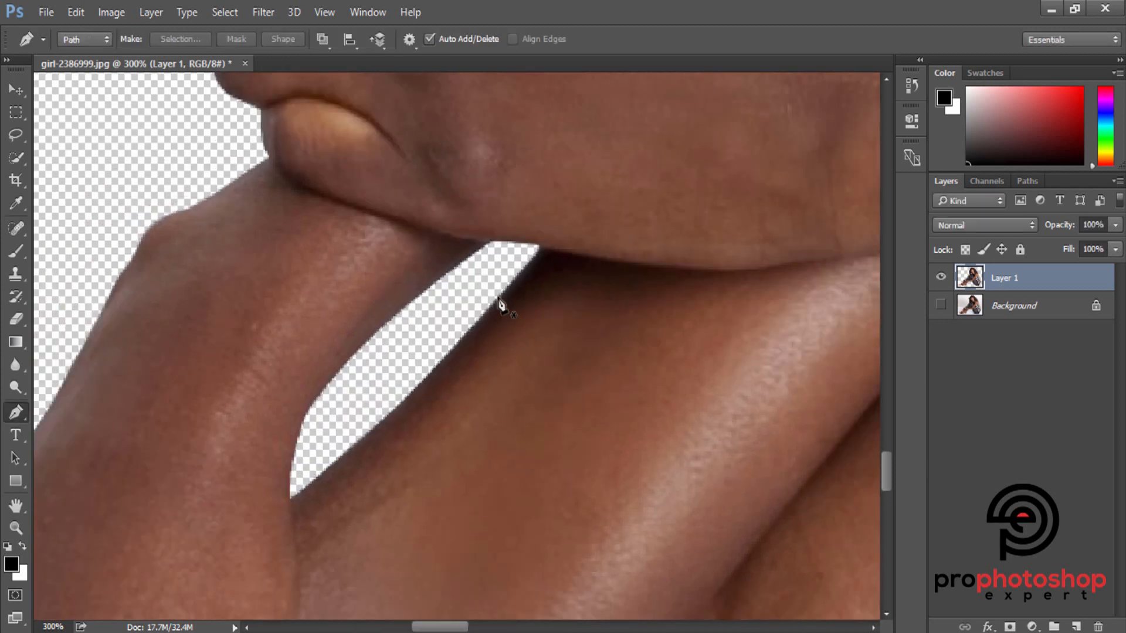
key("space")
left_click_drag(543, 322, 249, 480)
left_click_drag(629, 313, 692, 281)
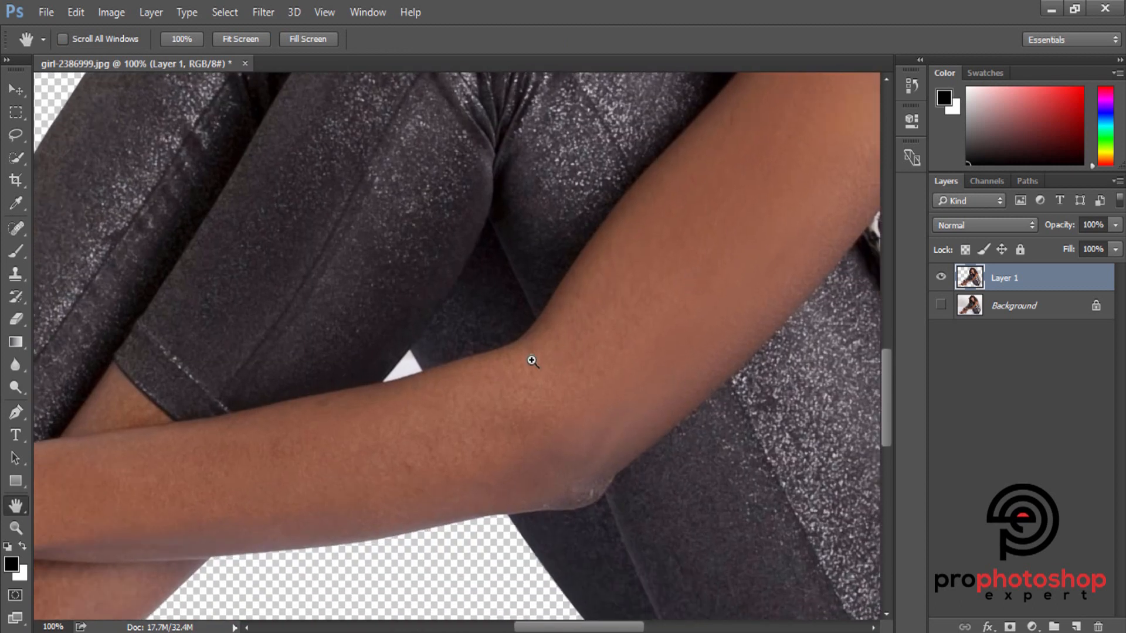
key("ctrl+plus")
key("ctrl+plus")
left_click(17, 413)
key("ctrl+plus")
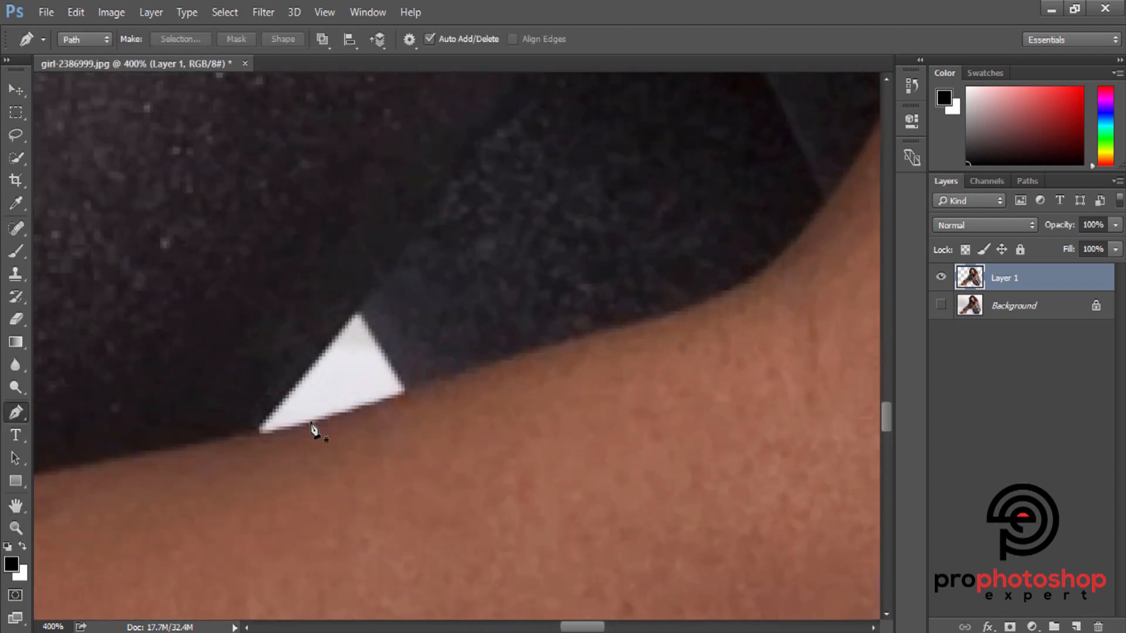
left_click(250, 434)
left_click(355, 315)
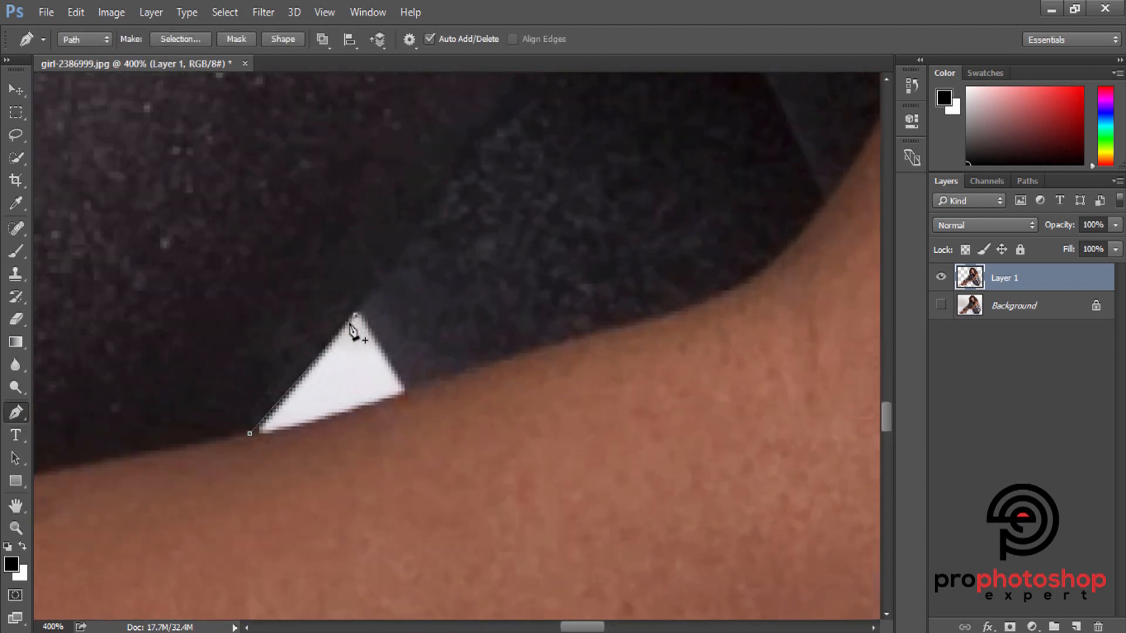
left_click(302, 377)
left_click(405, 395)
left_click_drag(250, 434, 212, 431)
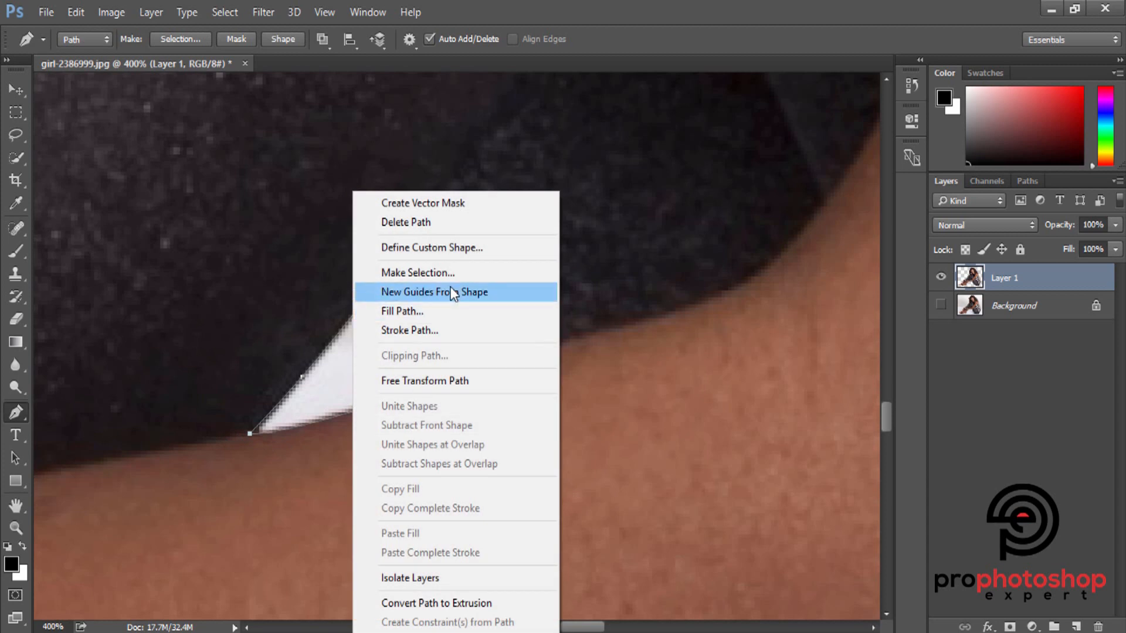
- Convert the triangular path into a selection and delete the white area inside it
left_click(417, 272)
left_click(669, 177)
key("Delete")
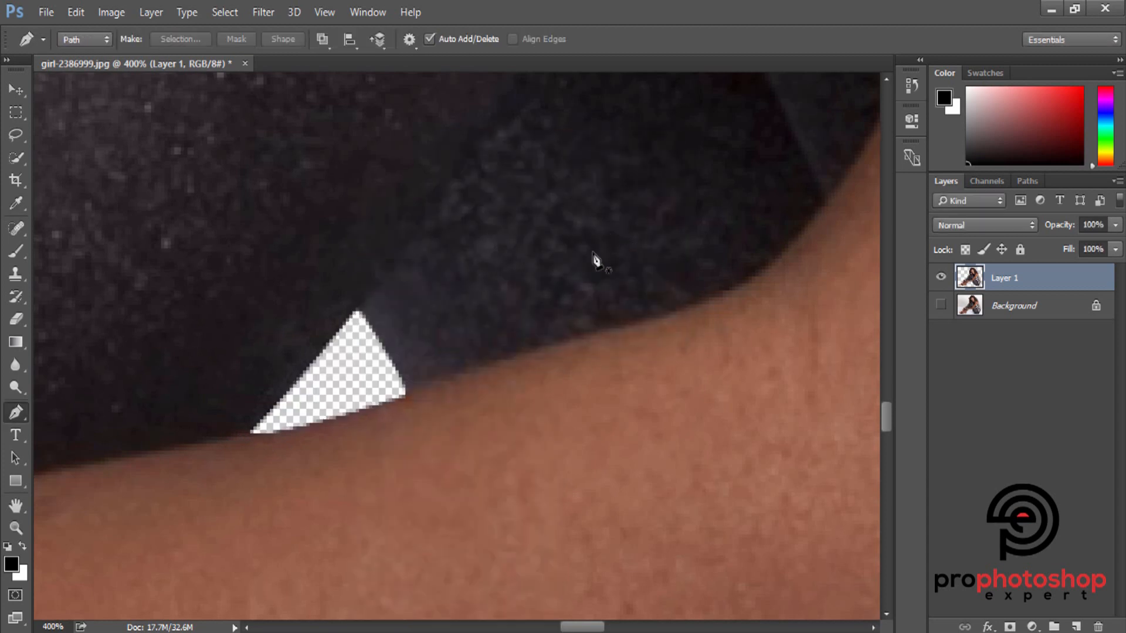
- Switch to the Rectangular Marquee tool, then hide Layer 1 and show only the Background layer
scroll(595, 258, "down", 8)
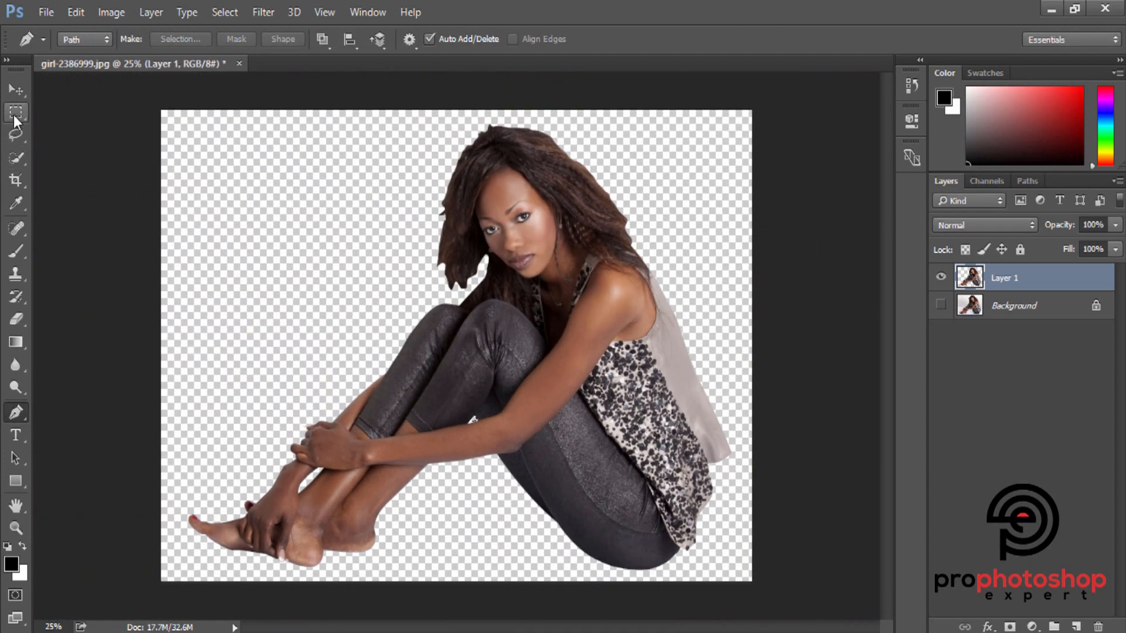
left_click(15, 117)
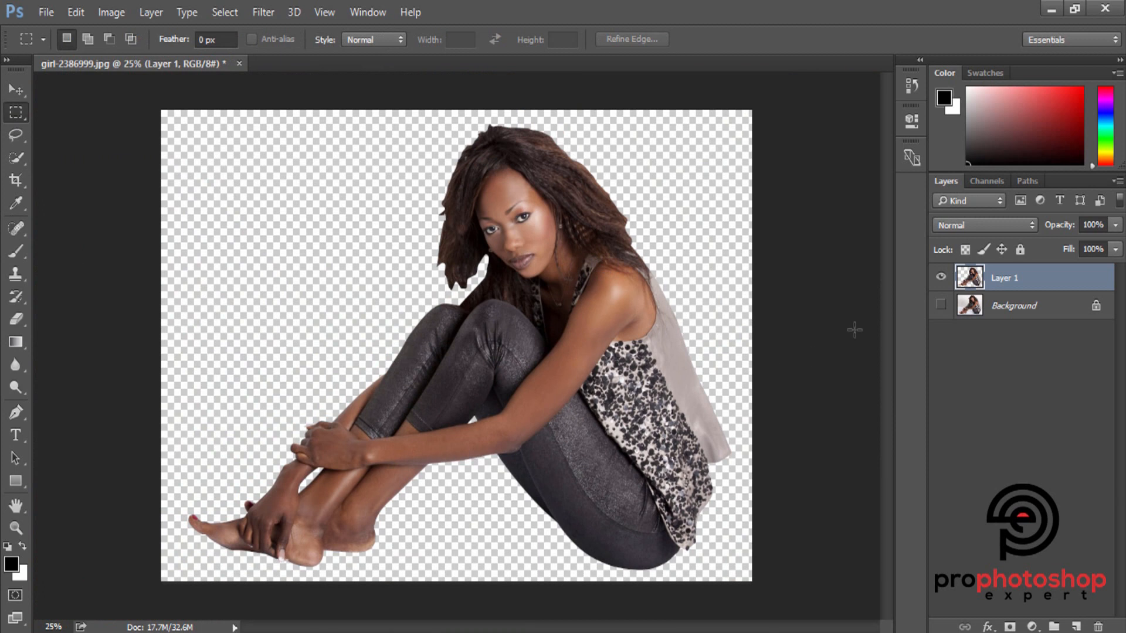
left_click(941, 307)
left_click(941, 278)
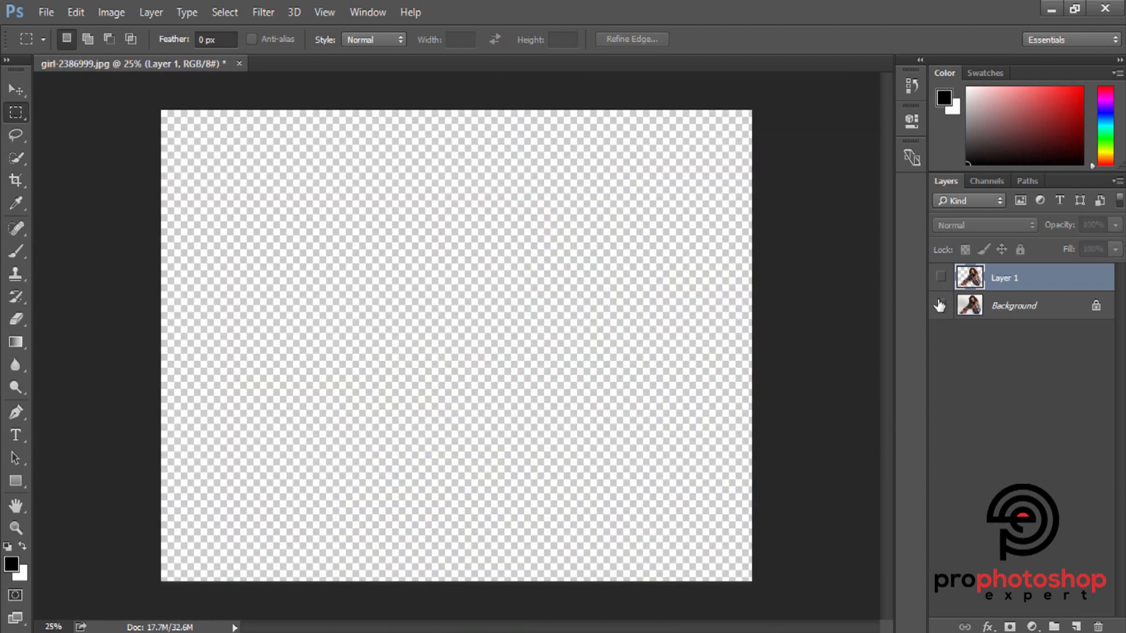
left_click(941, 305)
- Duplicate the Background layer and apply Auto Tone to the copy
key("ctrl+j")
key("ctrl+shift+l")
- Start a Selective Color adjustment on the Background copy and set Black in the Reds range to about +57%
key("ctrl+plus")
key("ctrl+plus")
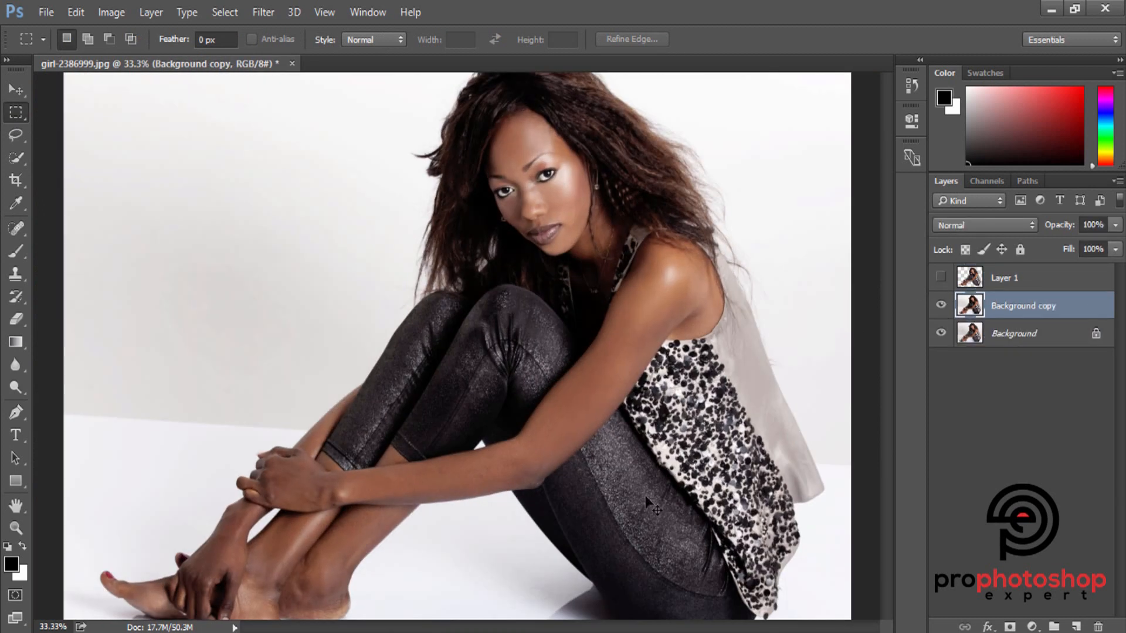
scroll(581, 405, "right", 5)
scroll(581, 405, "up", 3)
scroll(737, 297, "left", 1)
key("ctrl+plus")
key("ctrl+plus")
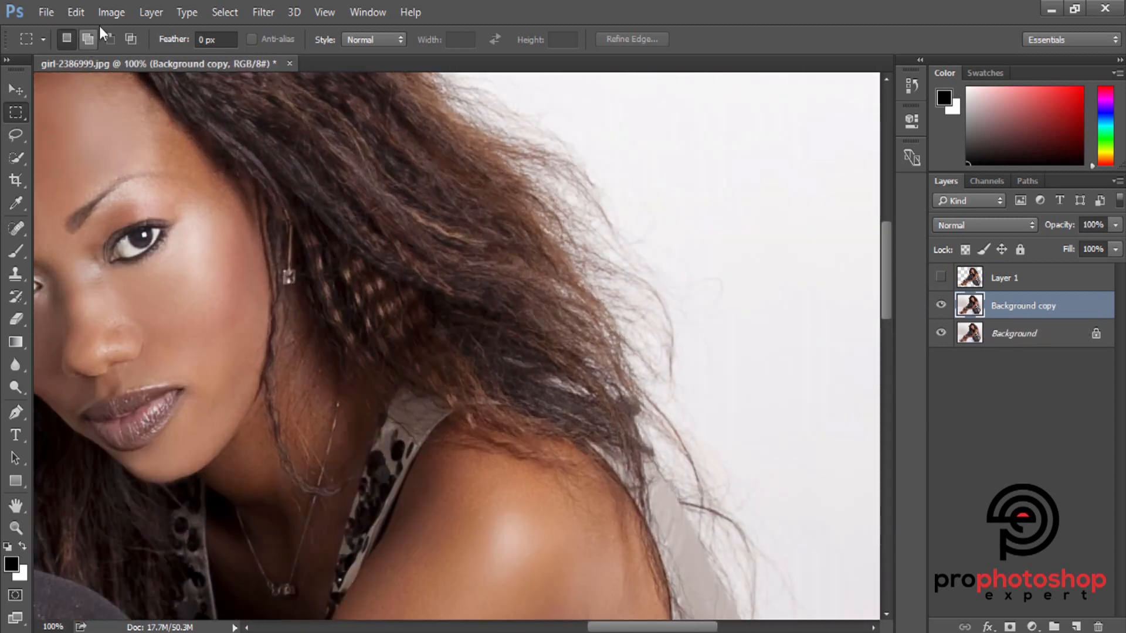
left_click(111, 12)
mouse_move(164, 55)
left_click(347, 320)
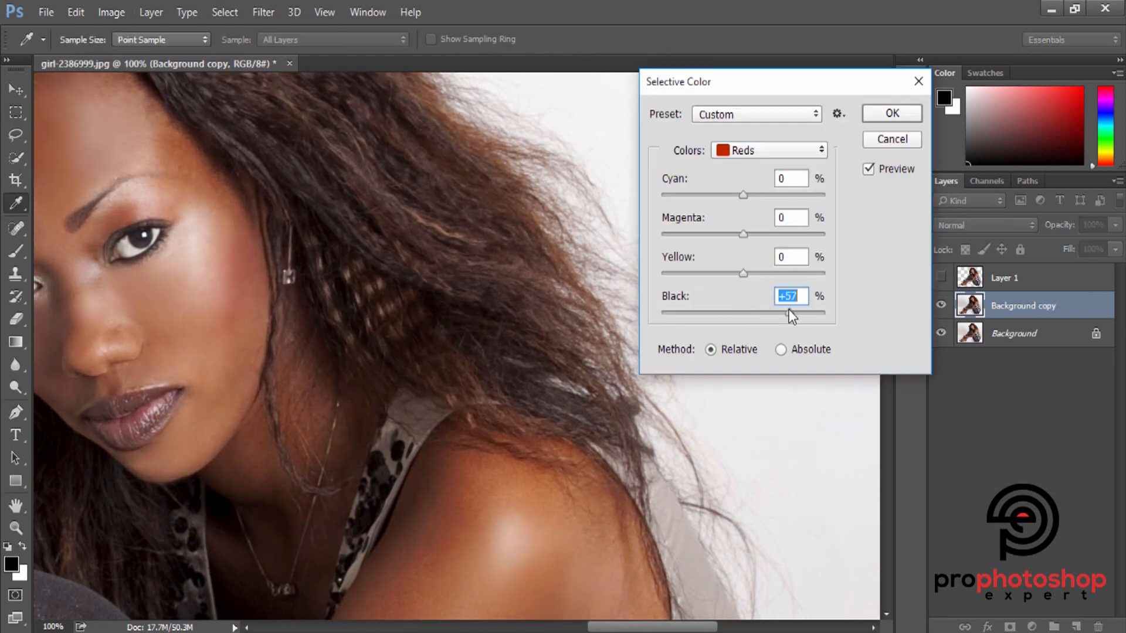
- Set Black in the Whites range to -27% and apply the Selective Color adjustment
left_click(730, 147)
left_click(739, 284)
left_click_drag(748, 311, 720, 312)
left_click(768, 150)
left_click(730, 268)
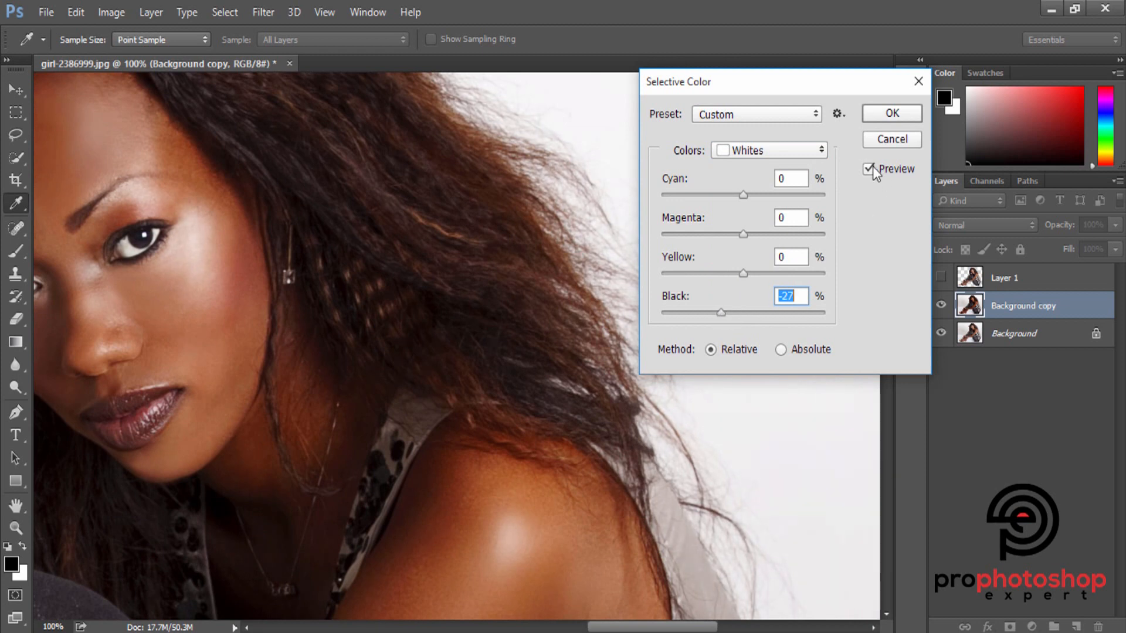
left_click(892, 114)
- Load Layer 1's outline as a selection over the Background copy and open Refine Edge for it
scroll(668, 371, "up", 3)
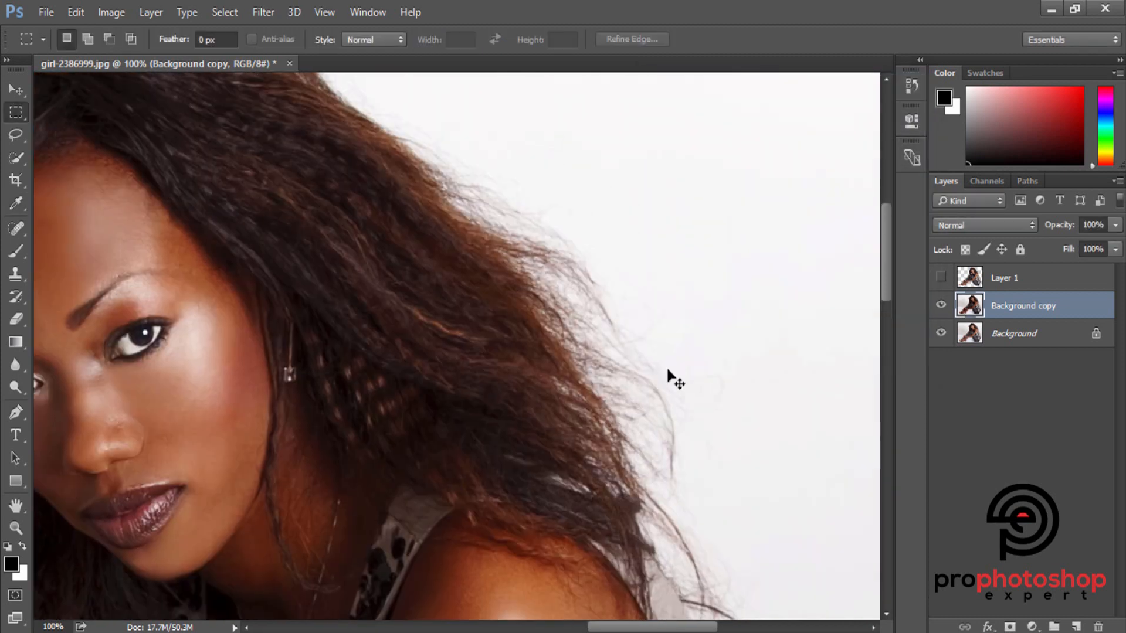
key("ctrl+minus")
key("ctrl+minus")
scroll(588, 380, "down", 2)
left_click(970, 278, "ctrl")
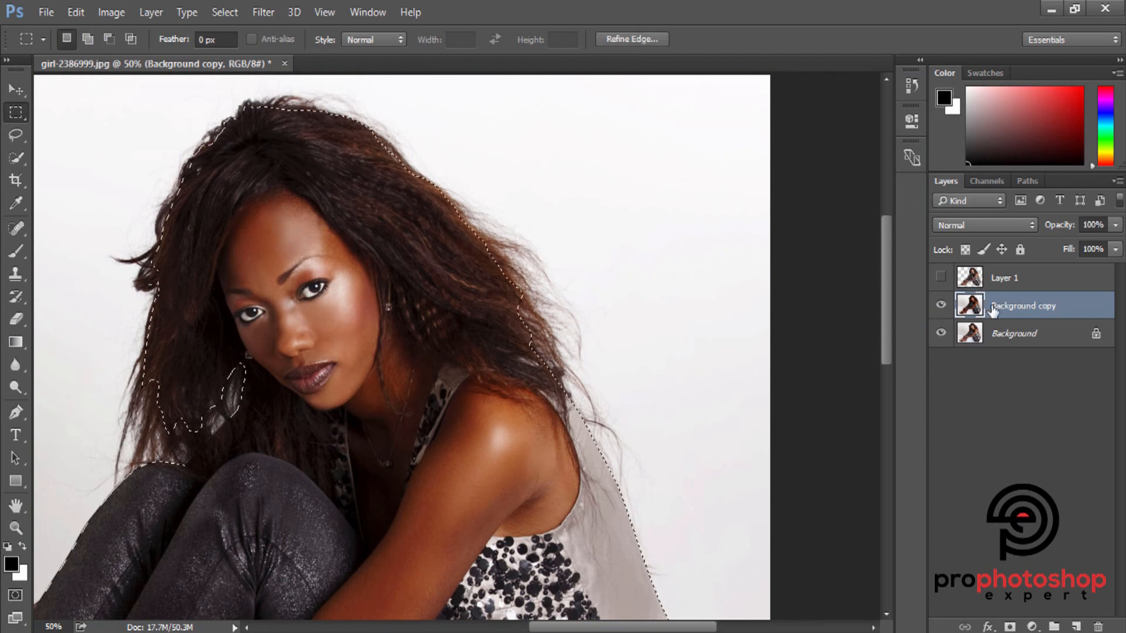
key("w")
left_click(389, 39)
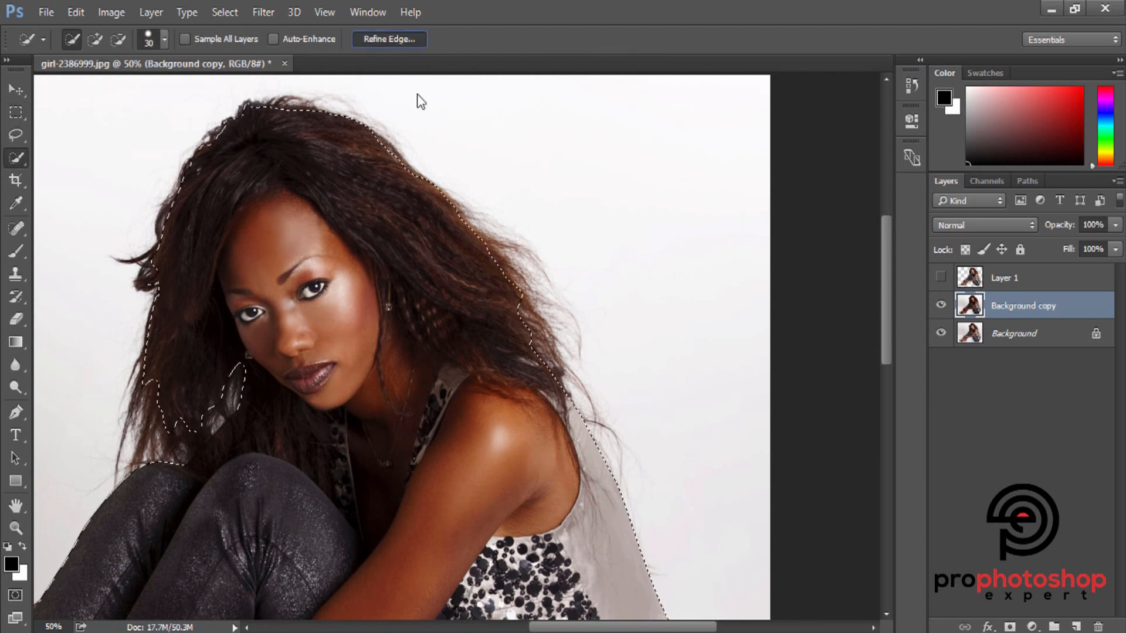
left_click_drag(583, 68, 973, 34)
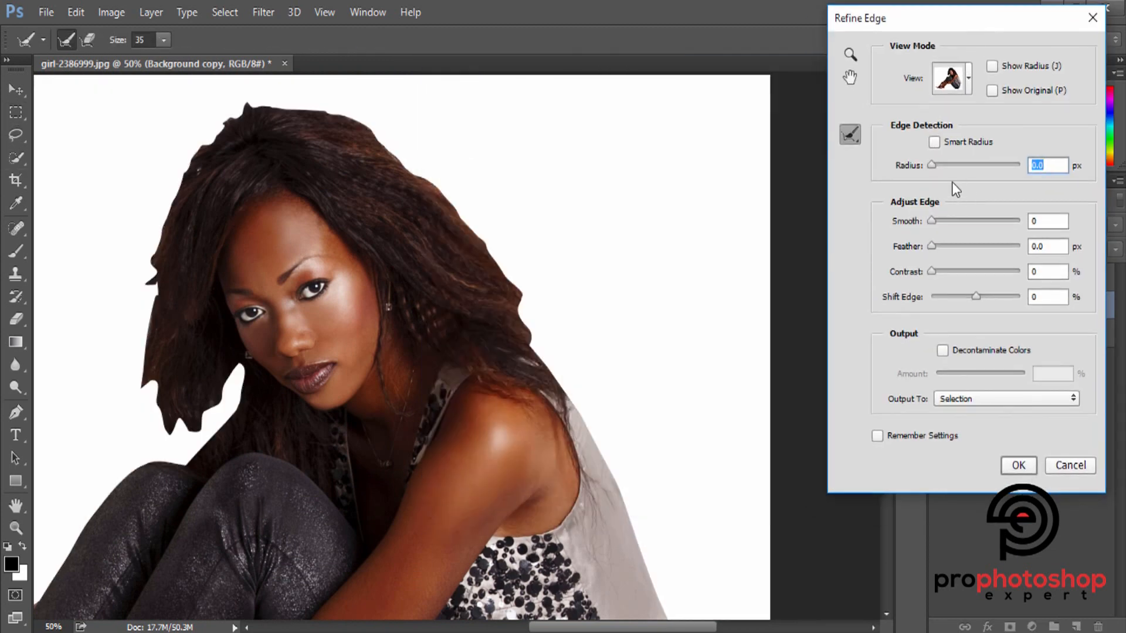
- Paint with the Refine Radius brush at size 64 around the whole hair outline and the gap beside the face
left_click(164, 40)
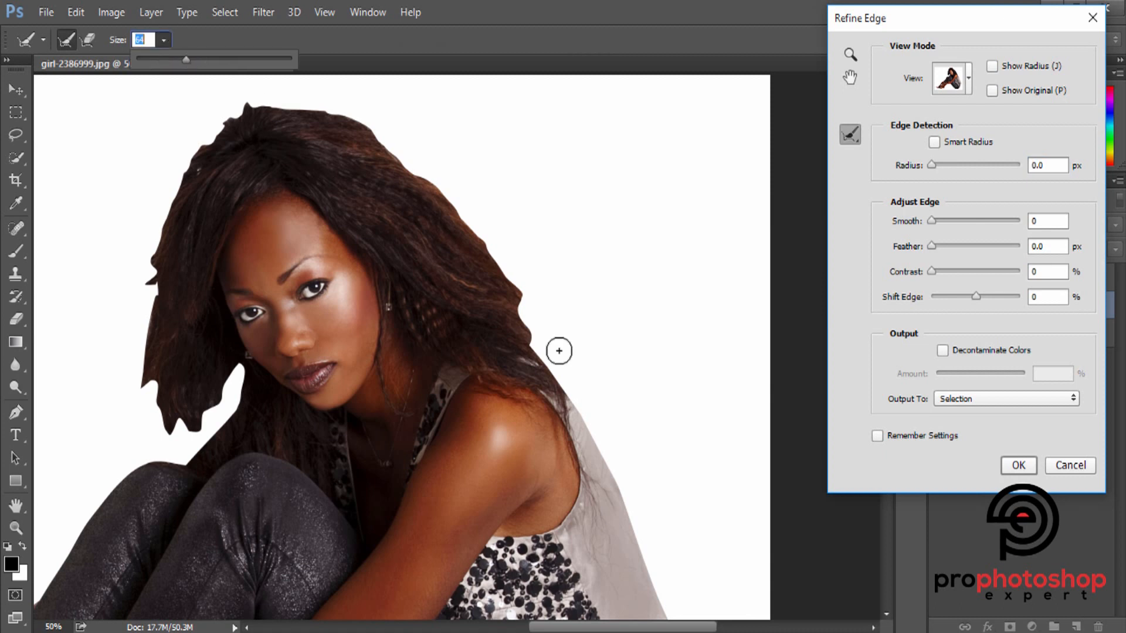
mouse_move(559, 350)
left_mouse_down()
mouse_move(513, 288)
mouse_move(556, 359)
mouse_move(526, 324)
left_mouse_up()
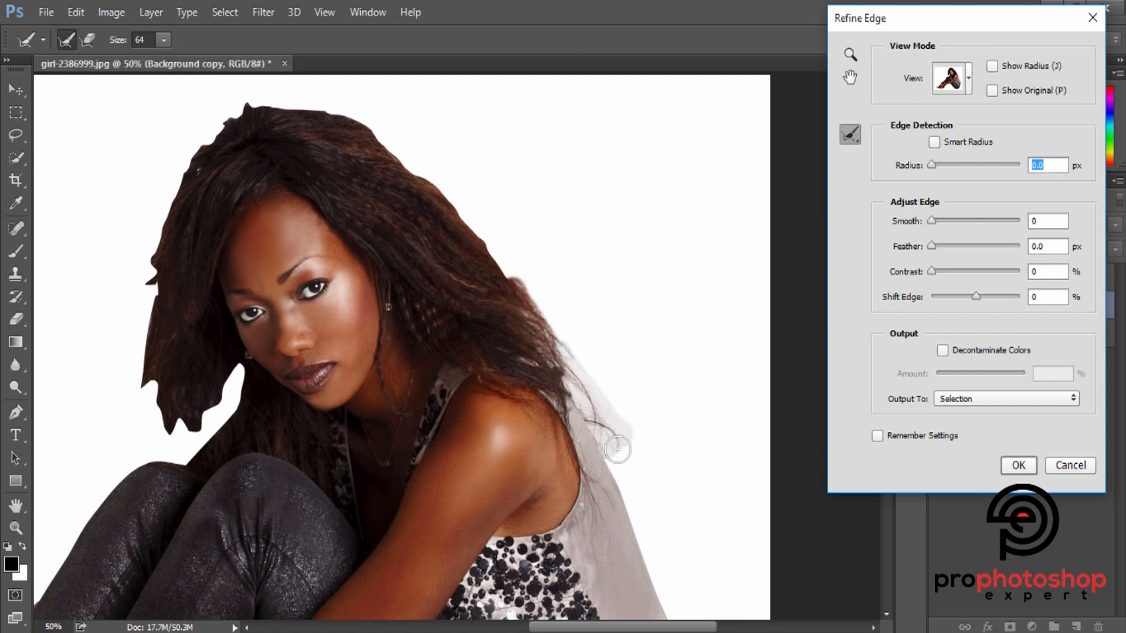
left_click_drag(619, 447, 601, 449)
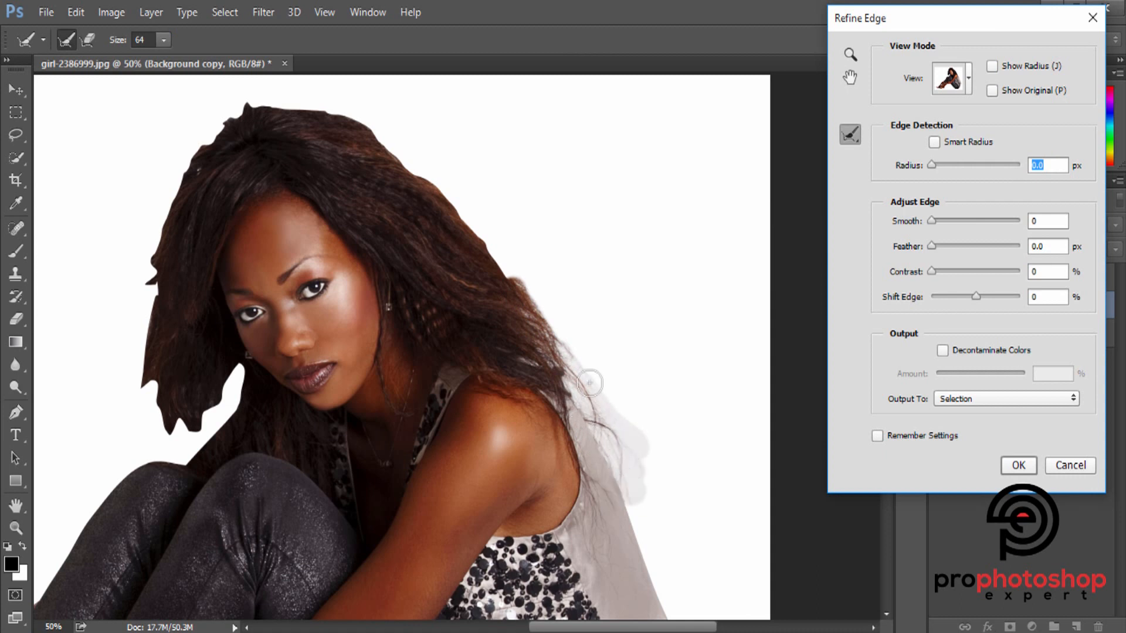
mouse_move(593, 385)
left_mouse_down()
mouse_move(529, 290)
mouse_move(556, 318)
mouse_move(548, 262)
mouse_move(494, 215)
mouse_move(473, 230)
left_mouse_up()
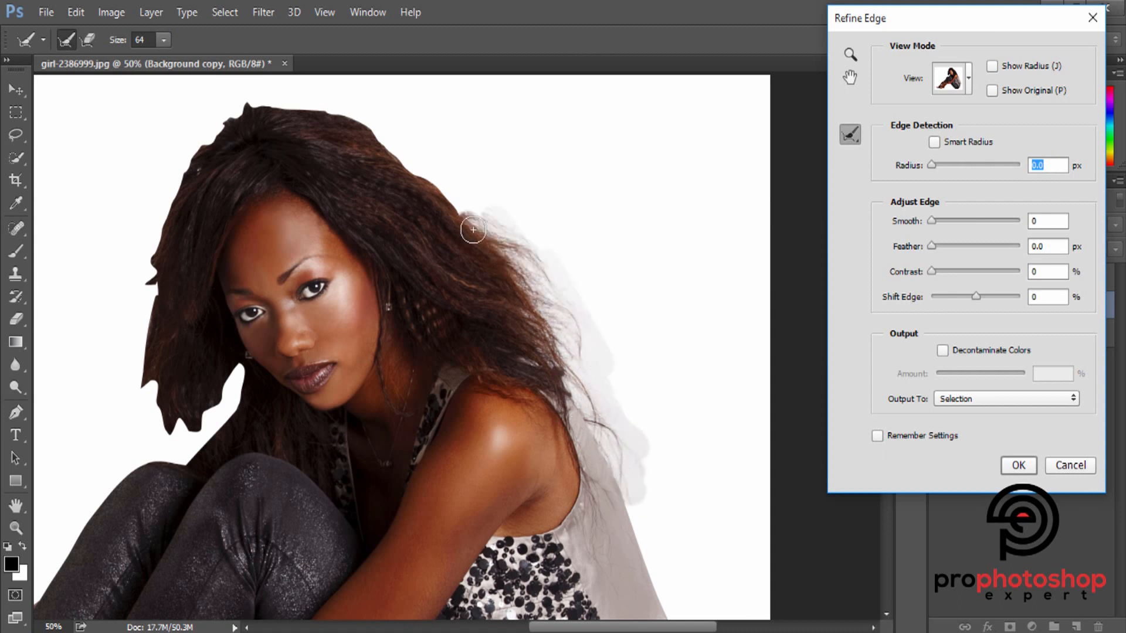
mouse_move(550, 265)
left_mouse_down()
mouse_move(423, 195)
mouse_move(490, 206)
mouse_move(346, 115)
mouse_move(250, 96)
mouse_move(282, 98)
mouse_move(206, 133)
mouse_move(151, 194)
mouse_move(156, 236)
mouse_move(118, 311)
mouse_move(109, 306)
mouse_move(134, 284)
mouse_move(154, 432)
left_mouse_up()
mouse_move(134, 487)
left_mouse_down()
mouse_move(104, 472)
mouse_move(89, 450)
mouse_move(126, 443)
mouse_move(87, 437)
mouse_move(153, 470)
mouse_move(195, 446)
mouse_move(202, 455)
mouse_move(228, 425)
mouse_move(227, 318)
left_mouse_up()
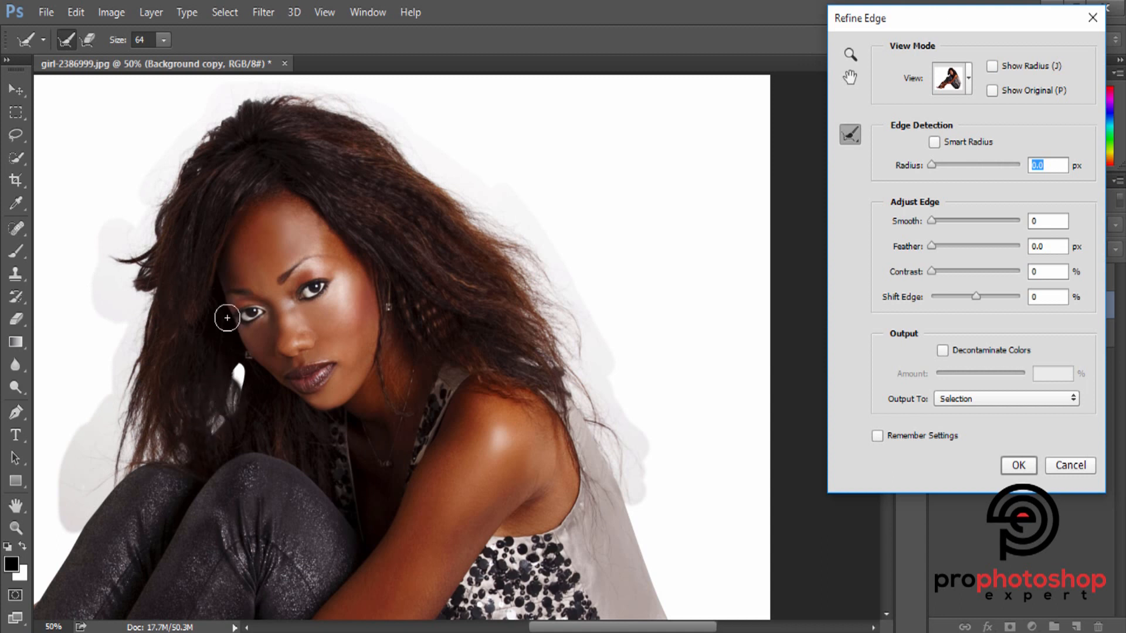
left_click_drag(310, 347, 324, 379)
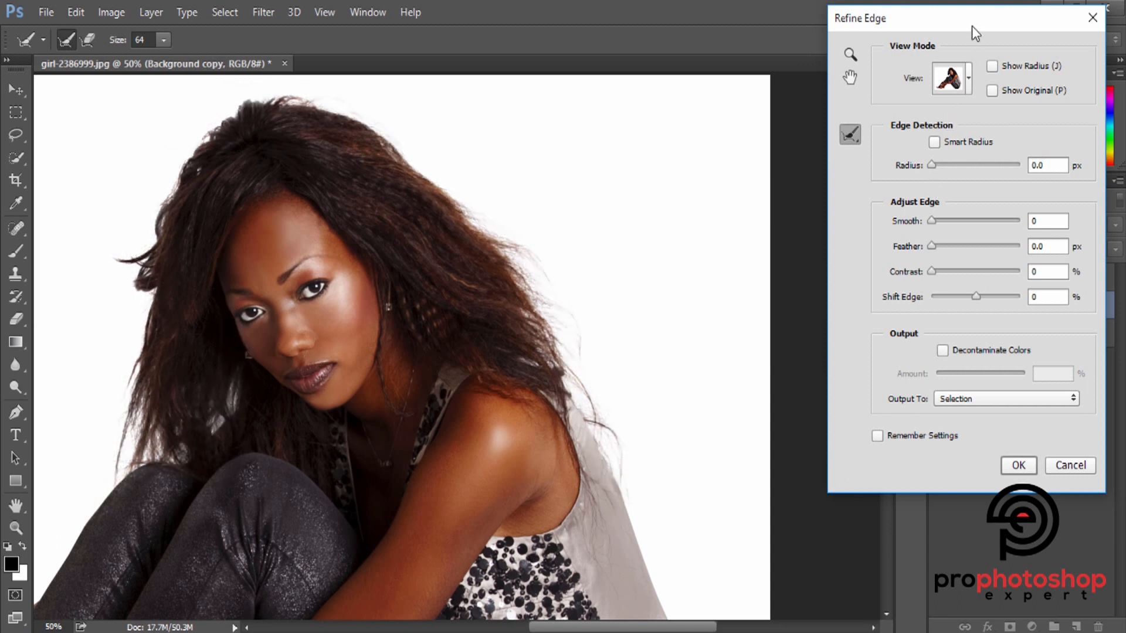
- Output the refined edge as a selection, copy it to a new layer, and hide Background copy and Background
left_click_drag(972, 27, 769, 30)
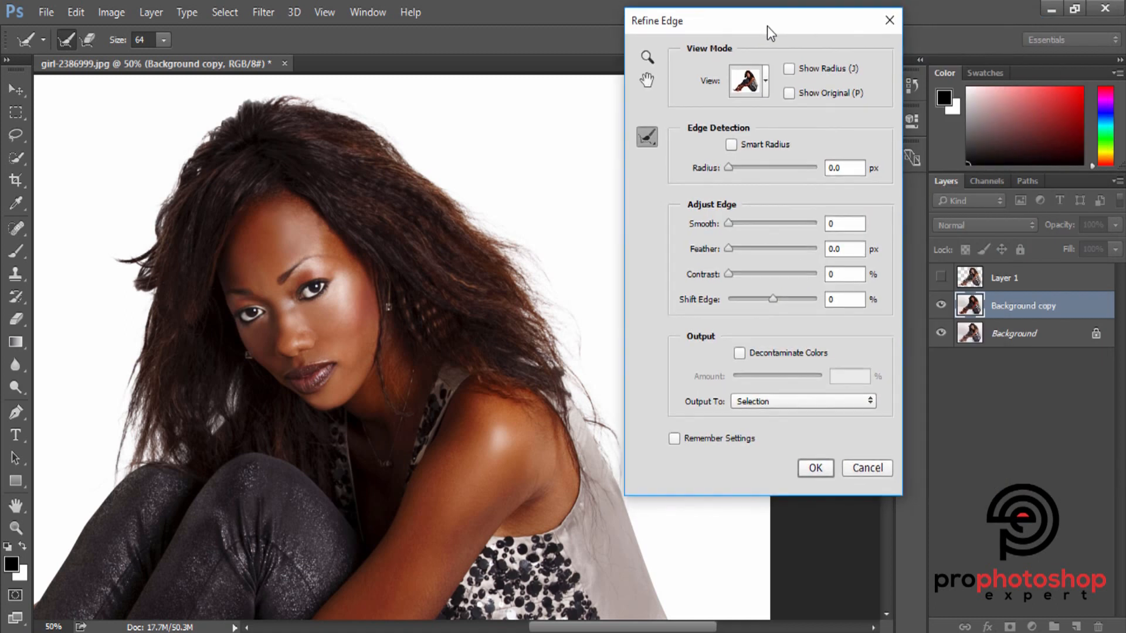
left_click(815, 468)
key("ctrl+j")
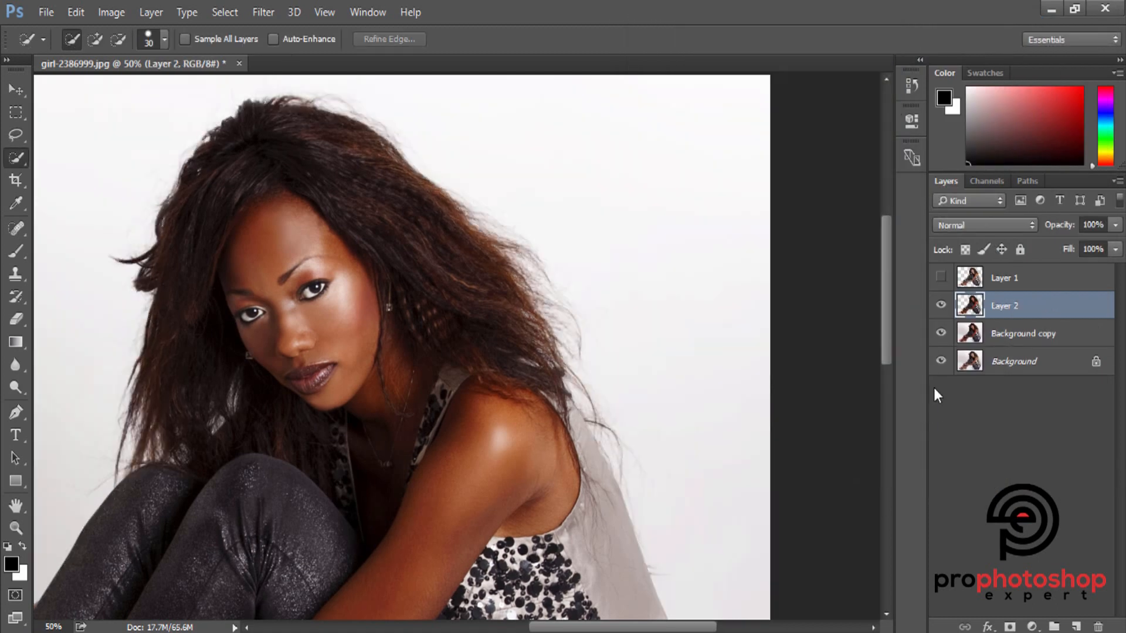
left_click(941, 333)
left_click(941, 361)
key("ctrl+plus")
scroll(636, 400, "down", 1)
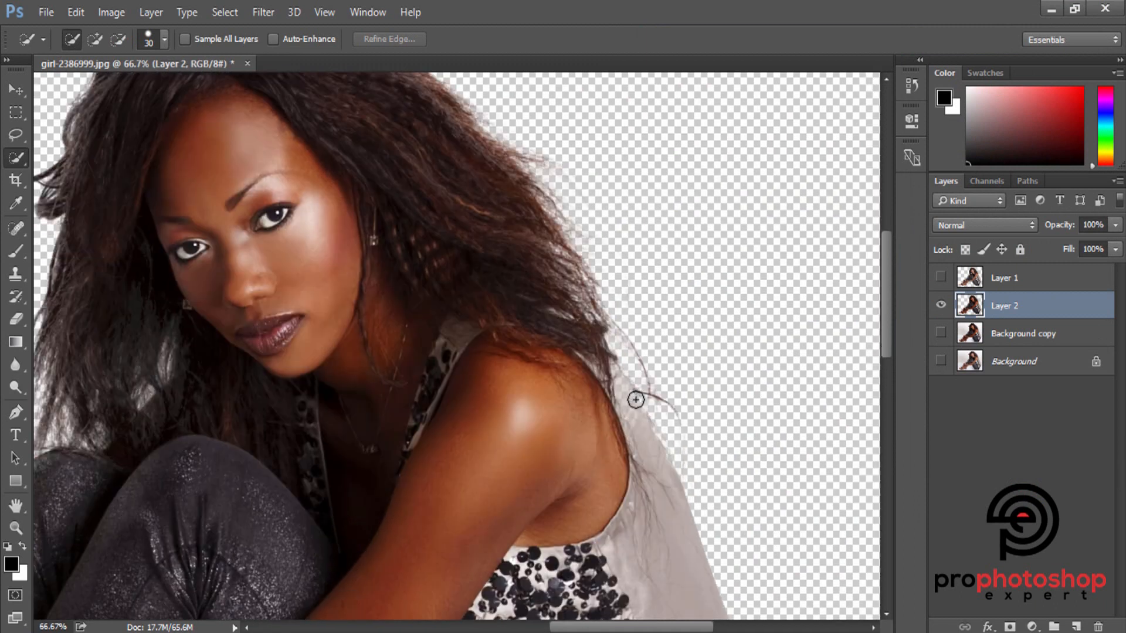
- Add a new layer directly below Layer 2, fill it with black, and check the cutout against it
key("ctrl+minus")
left_click(1026, 335)
left_click(1076, 626)
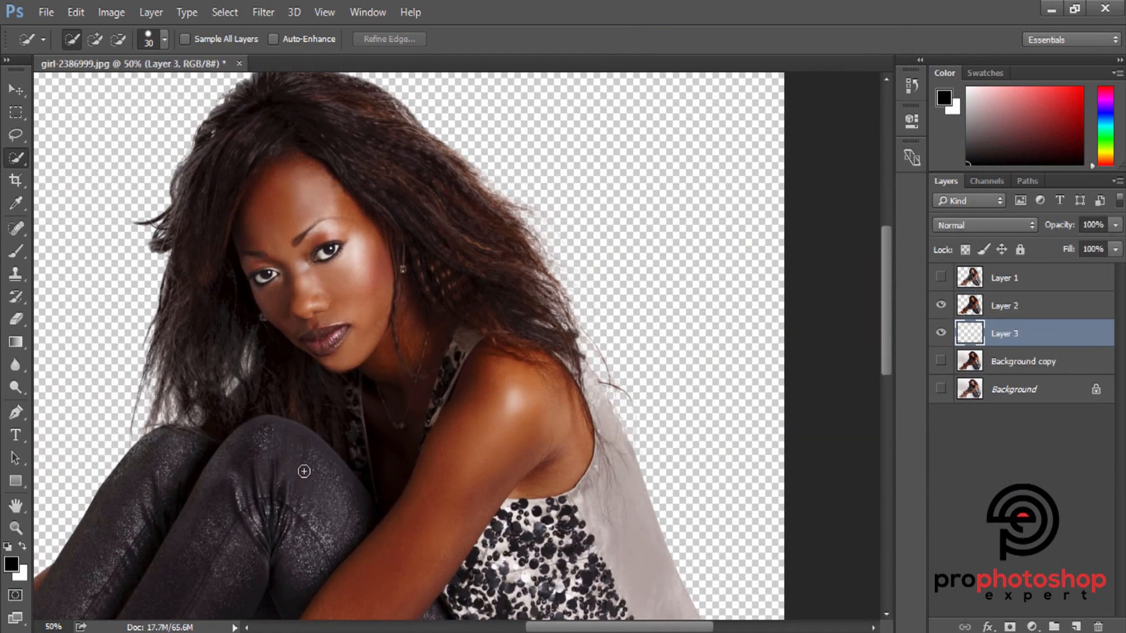
mouse_move(20, 336)
left_mouse_down()
mouse_move(43, 360)
mouse_move(76, 364)
left_mouse_up()
left_click(622, 338)
key("ctrl+minus")
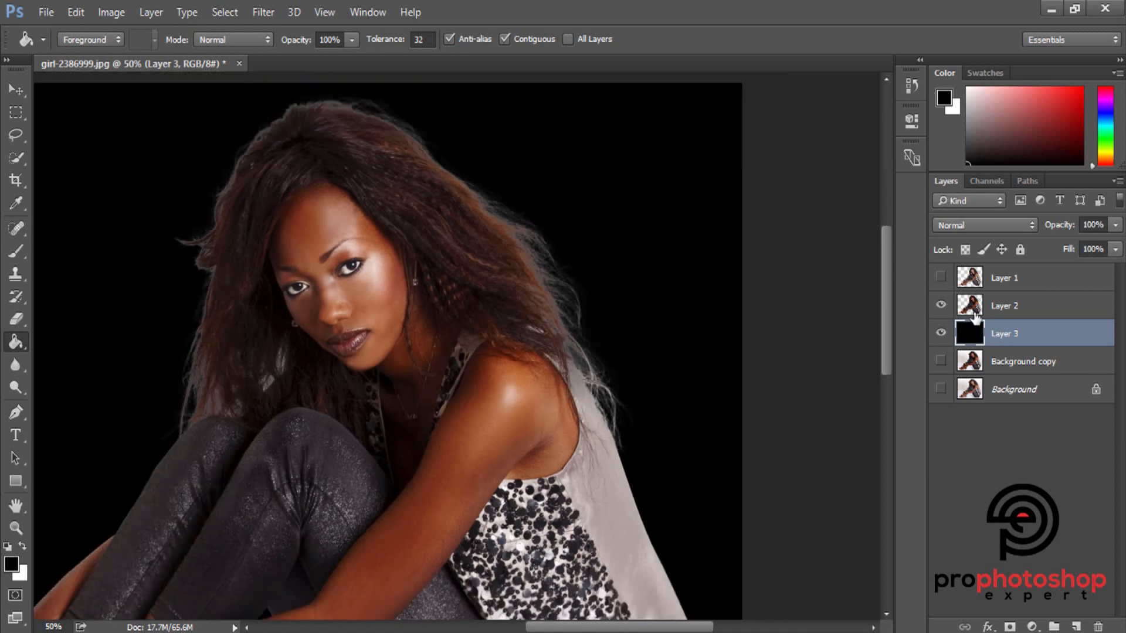
left_click(941, 305)
left_click(940, 305)
- Duplicate Layer 2 twice and merge the three cutout layers into one to strengthen the fine hair
key("ctrl+plus")
key("ctrl+plus")
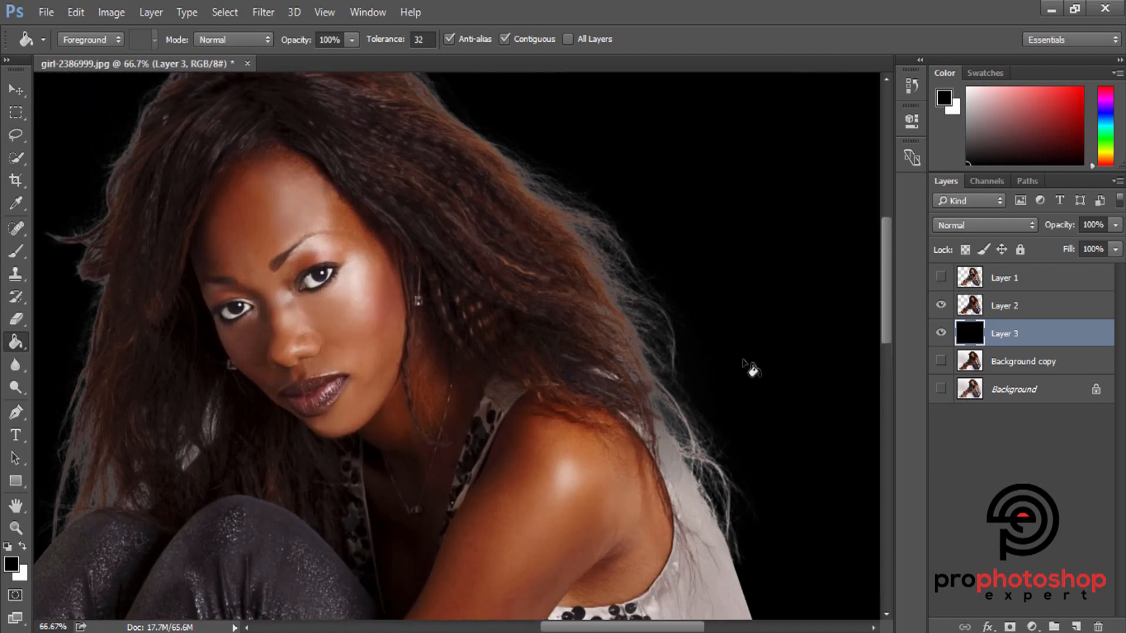
left_click(1034, 310)
key("ctrl+j")
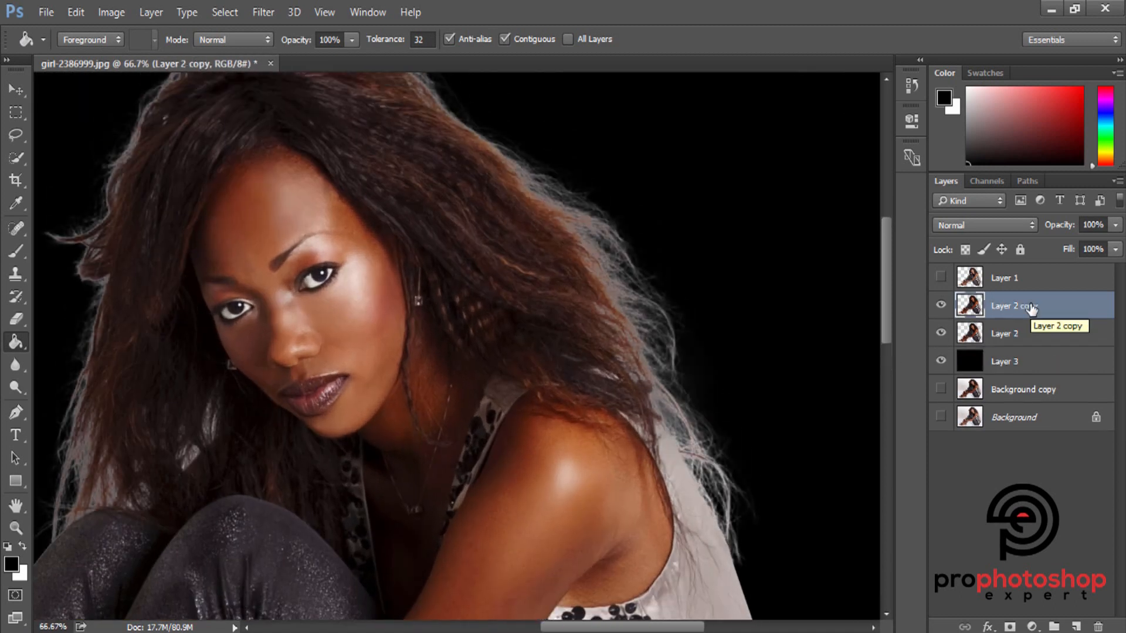
key("ctrl+j")
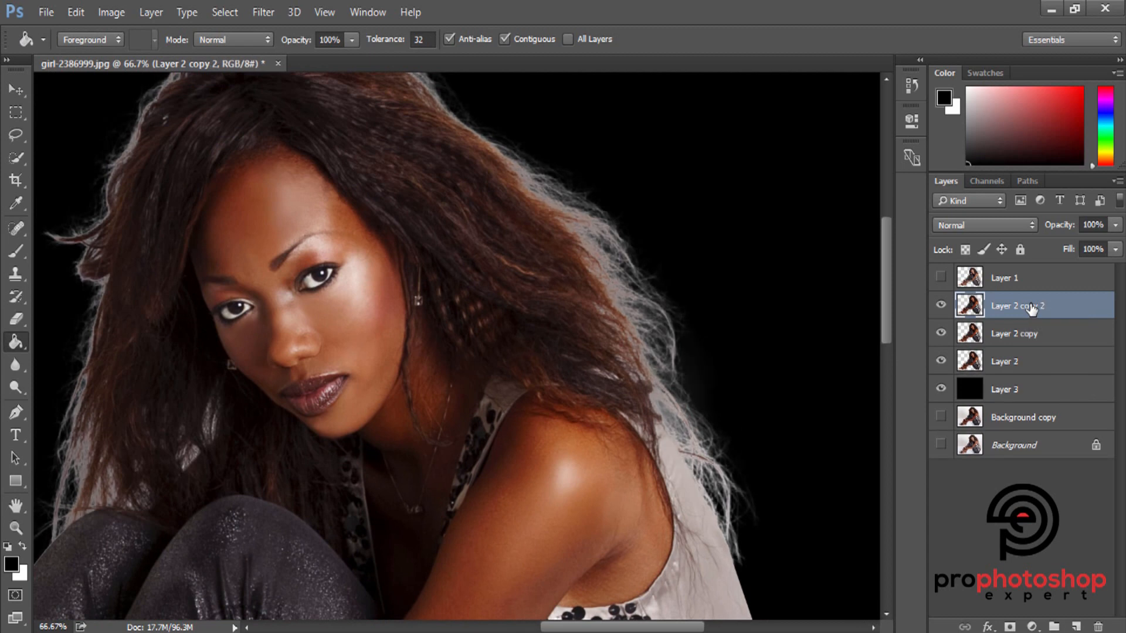
left_click(1010, 361, "shift")
right_click(1009, 362)
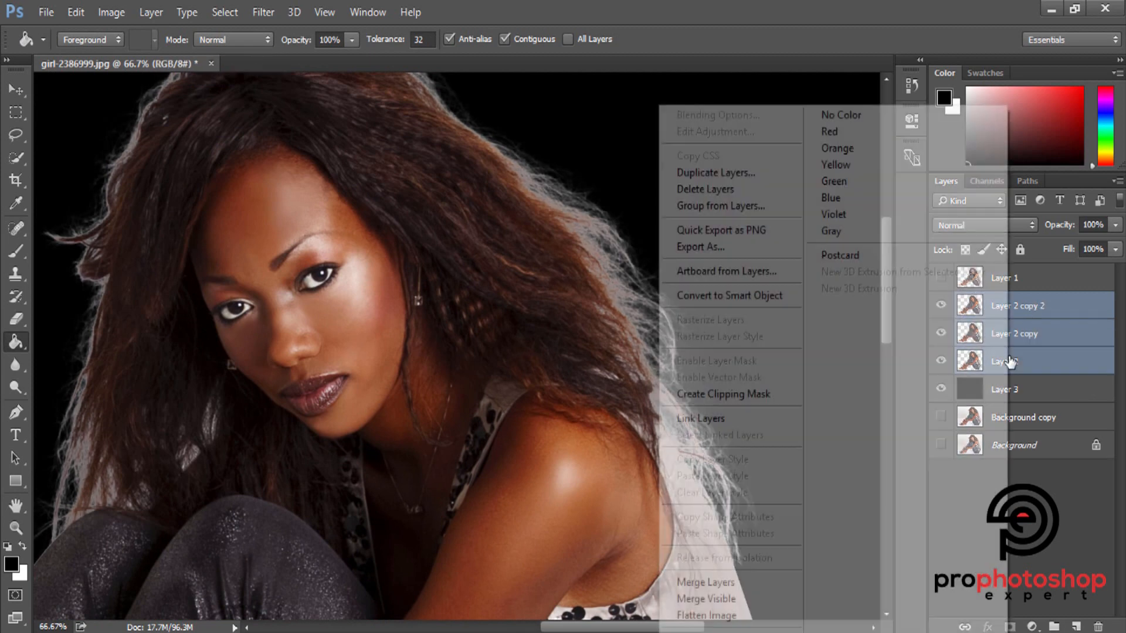
left_click(712, 583)
- Load the merged cutout's outline as a selection, invert it, delete the faint pixels outside, and deselect
left_click(969, 305, "ctrl")
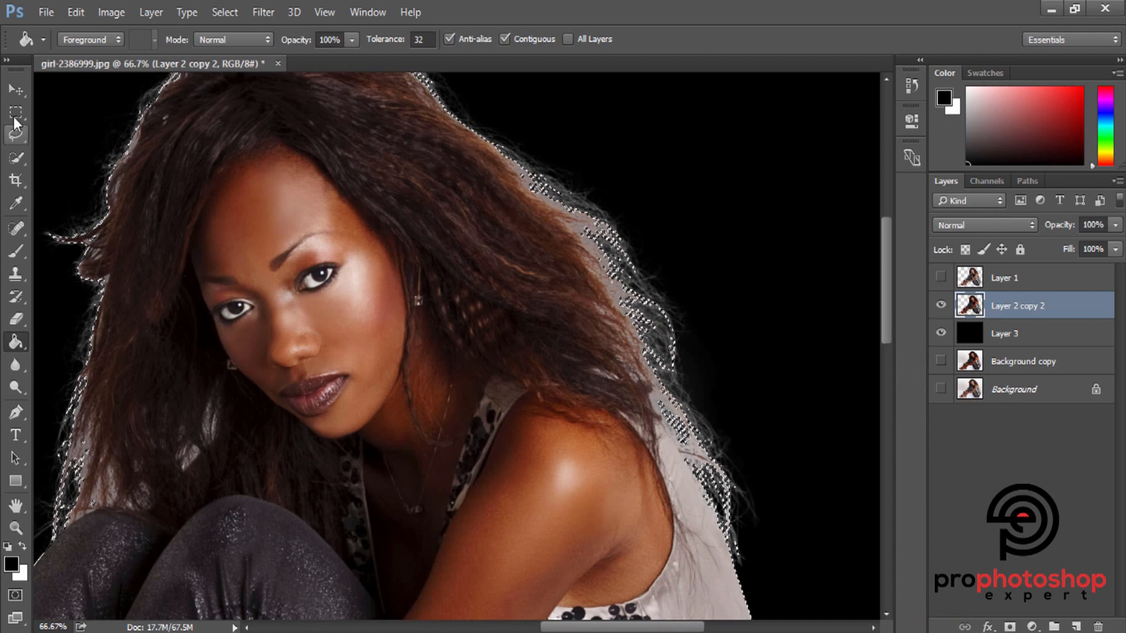
key("m")
right_click(438, 175)
left_click(505, 206)
key("Delete")
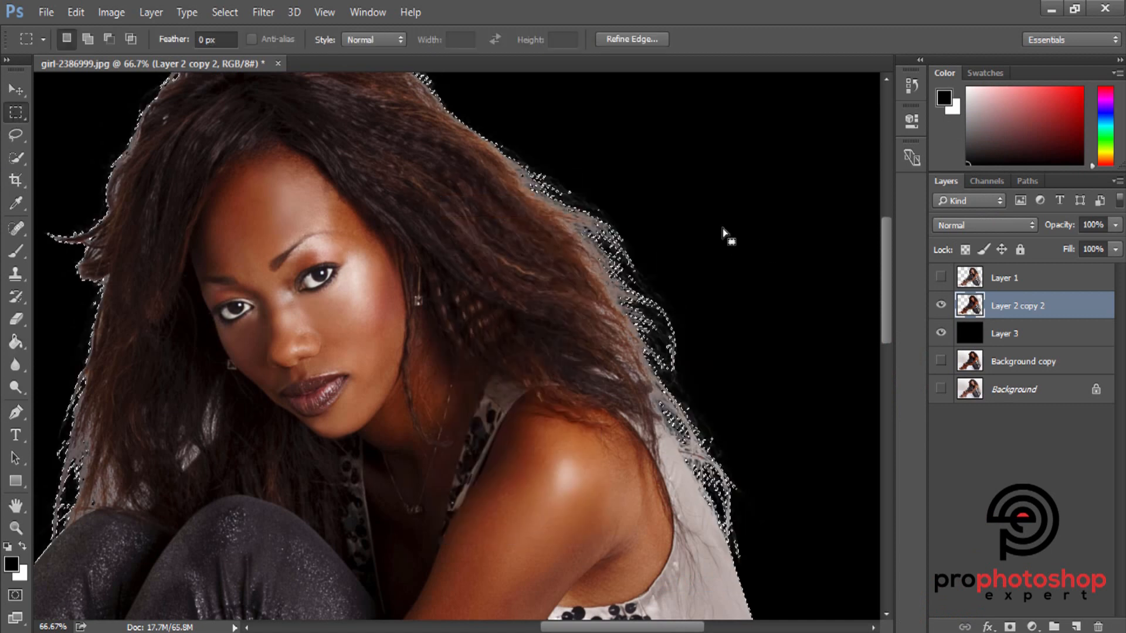
key("ctrl+d")
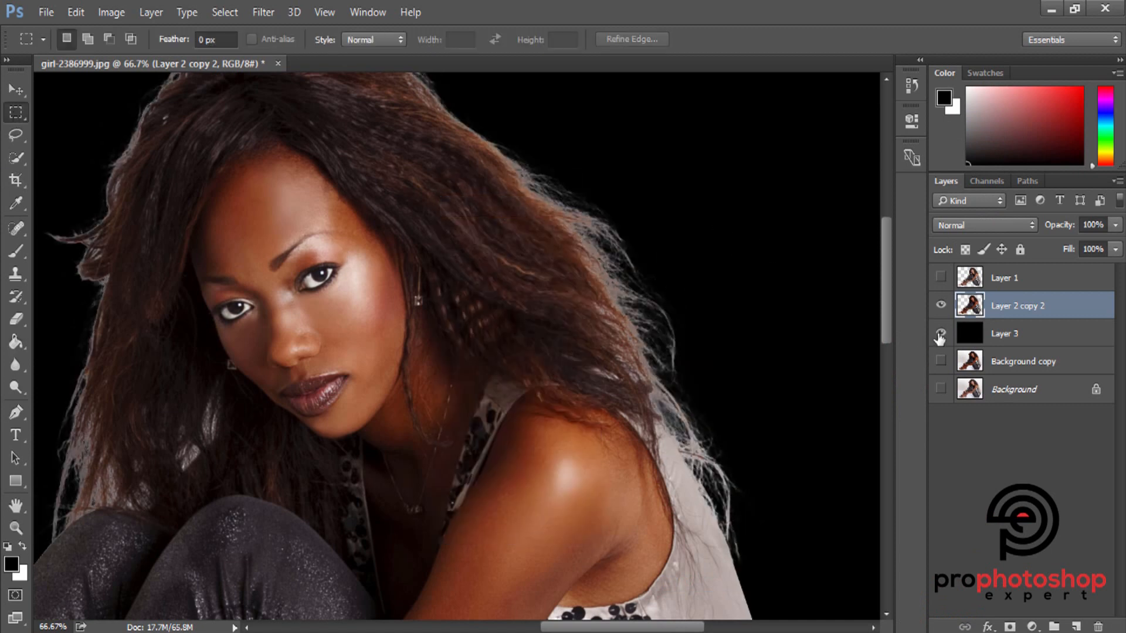
- Replace Layer 2 copy 2 with a copy of the original Background cut to its outline, placed above the black layer
key("ctrl+minus")
key("ctrl+minus")
left_click(966, 311, "ctrl")
left_click(940, 389)
left_click(1014, 385)
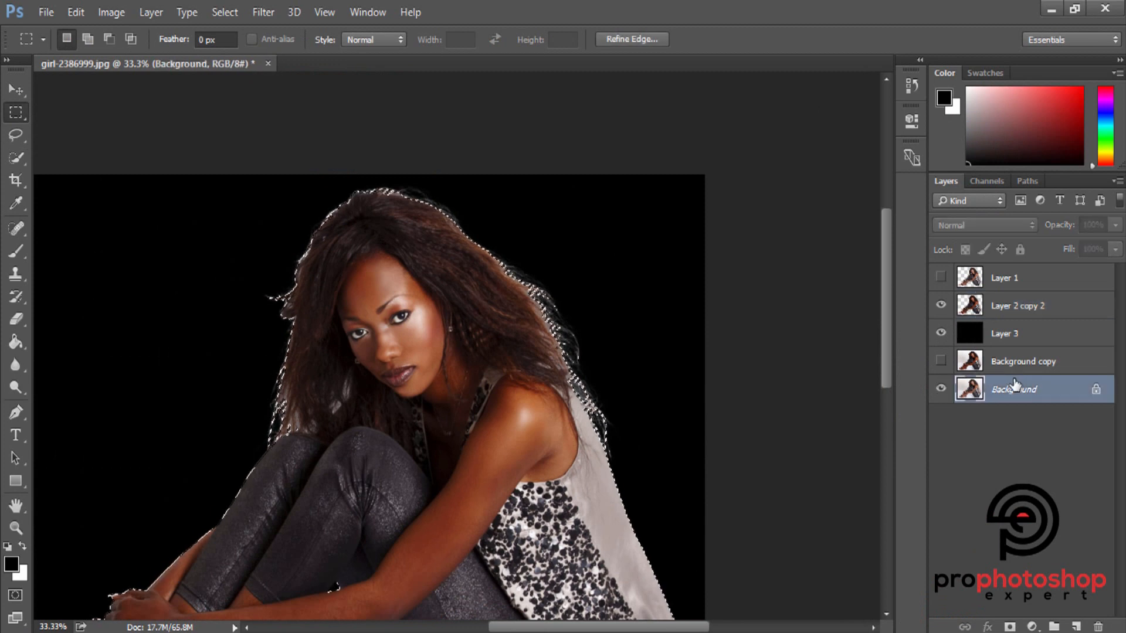
key("ctrl+j")
left_click_drag(1007, 367, 1042, 308)
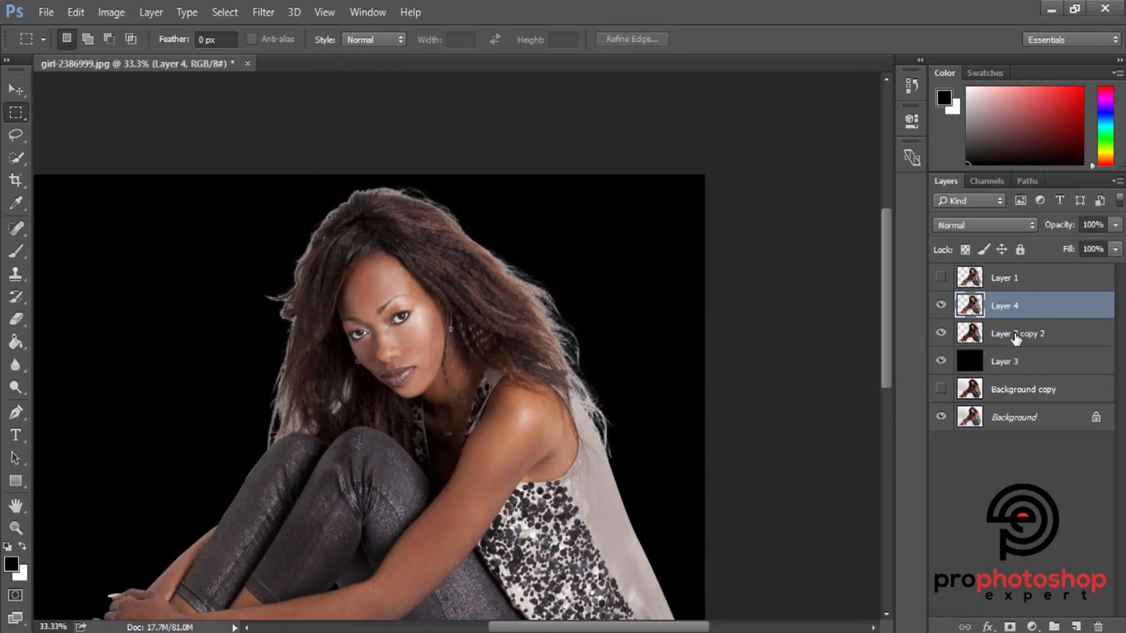
left_click(1016, 338)
key("Delete")
- Load Layer 4's outline as a selection around the woman's hair
key("ctrl+plus")
key("ctrl+plus")
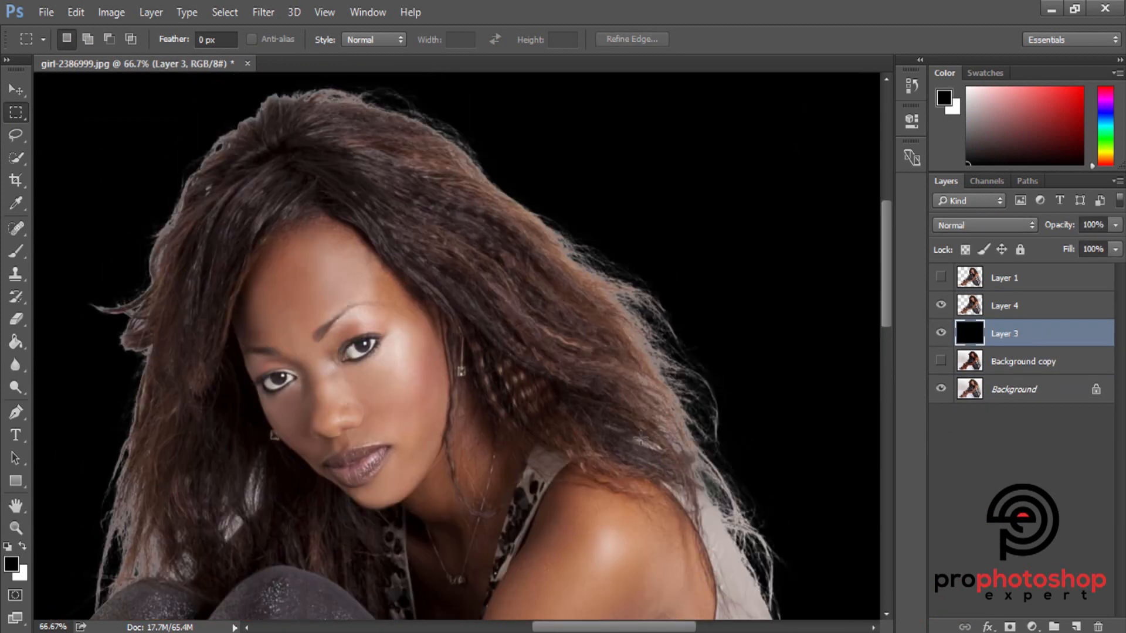
left_click_drag(577, 628, 611, 628)
key("ctrl+plus")
scroll(612, 562, "up", 3)
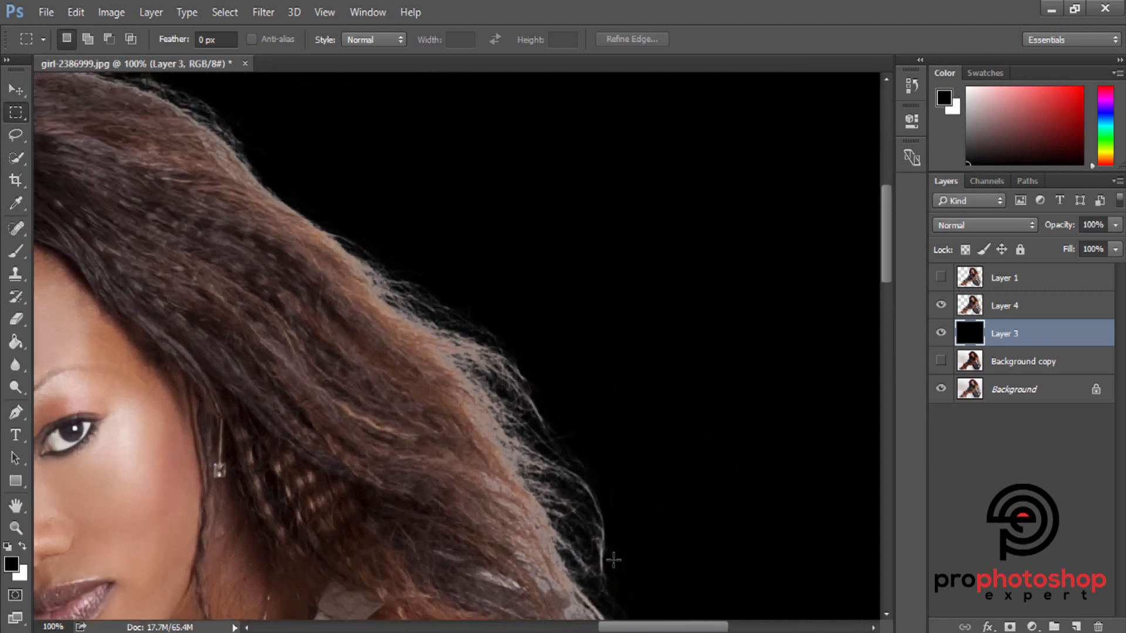
left_click(975, 307, "ctrl")
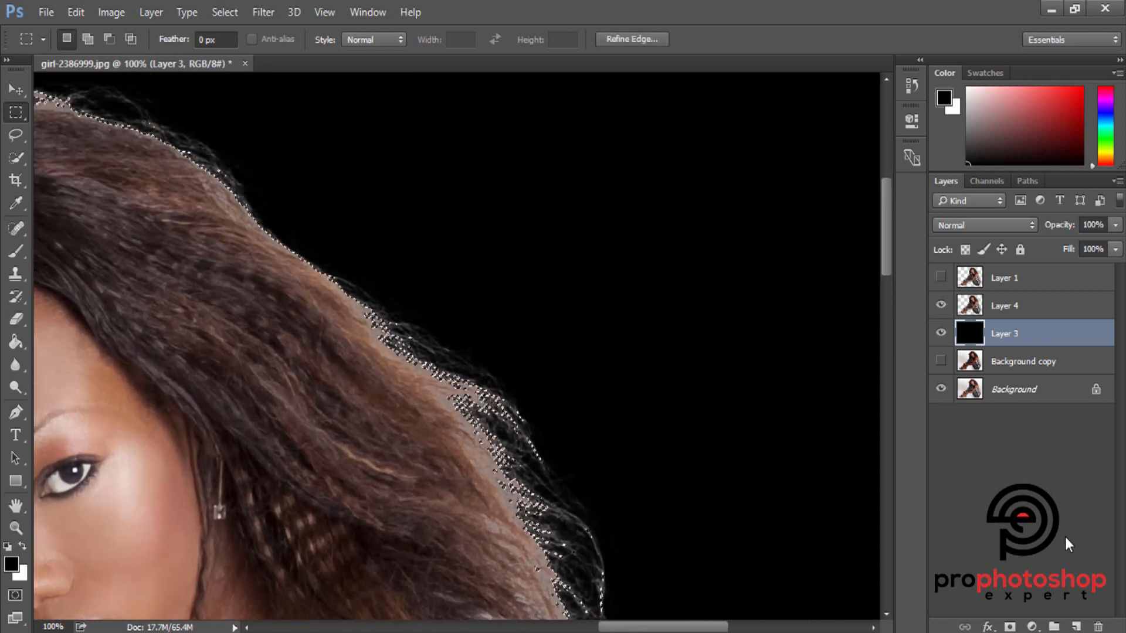
- Add an empty layer directly above Layer 4 and set up the Clone Stamp tool with an 80 px brush
left_click(1076, 626)
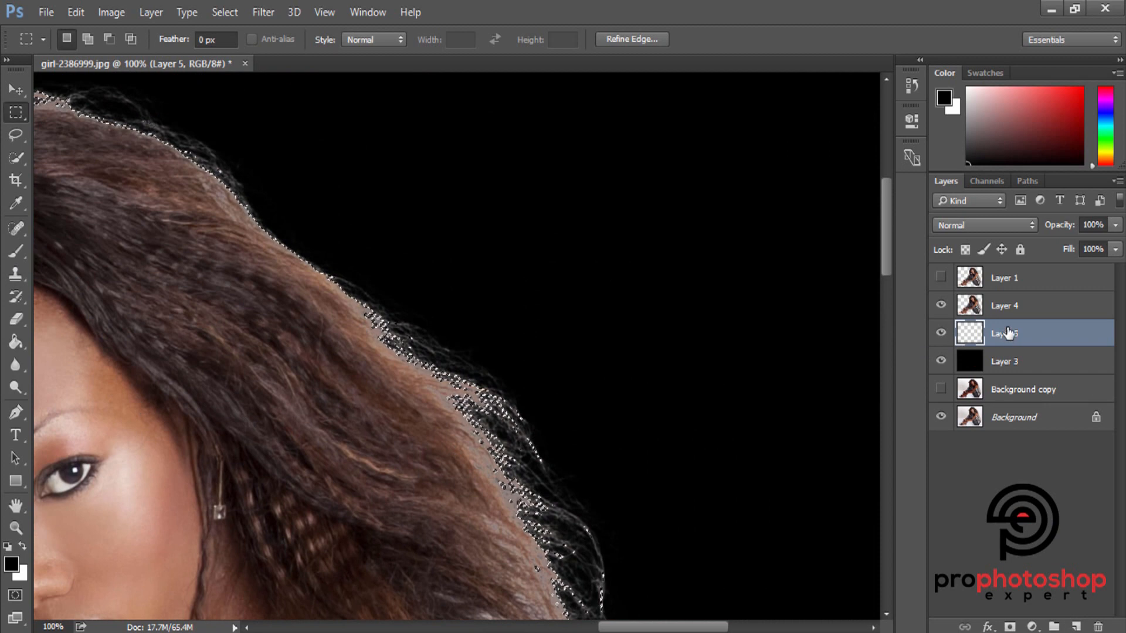
key("ctrl+z")
left_click(1009, 306)
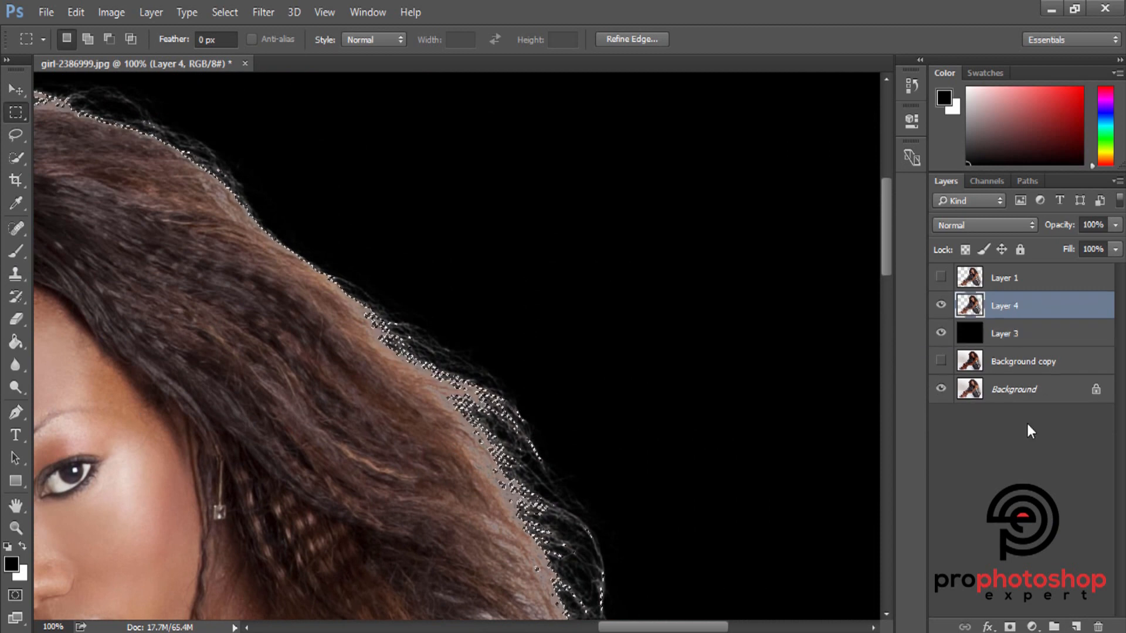
left_click(1076, 626)
left_click(16, 275)
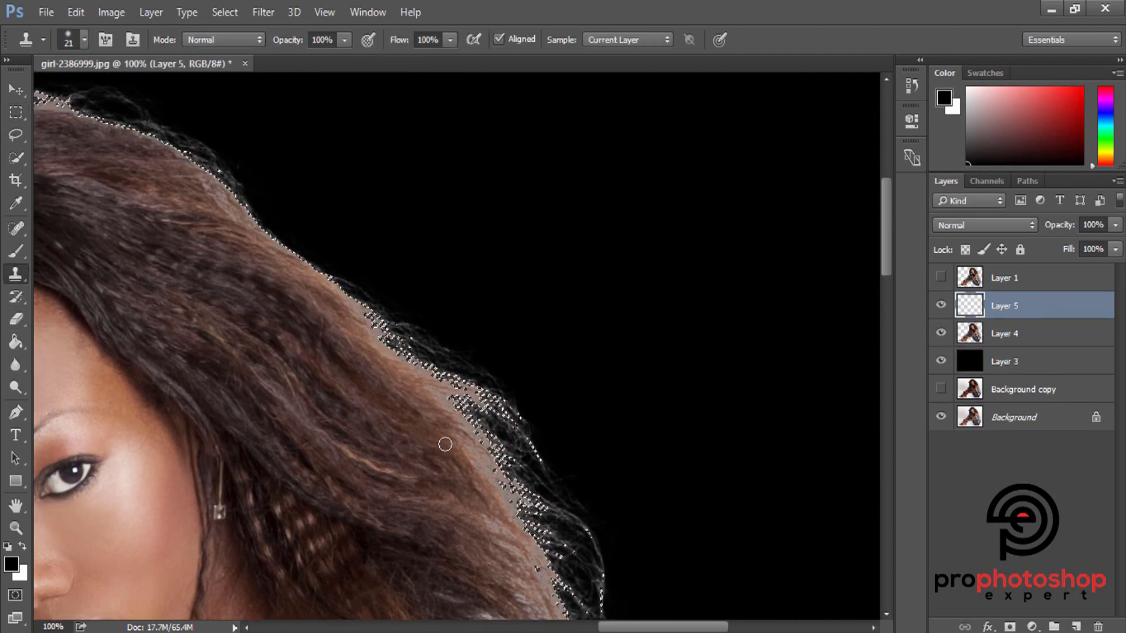
key("bracketright")
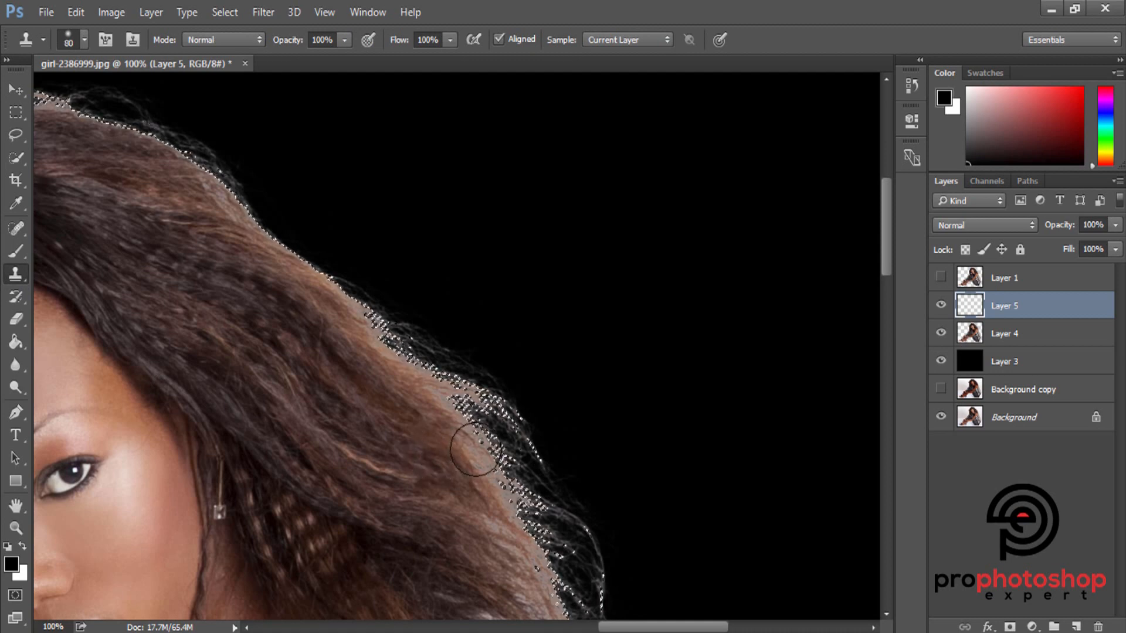
- Set the Clone Stamp to sample all layers and clone inner hair over the light fringe on the woman's crown and upper hair edges
left_click(633, 39)
left_click(610, 78)
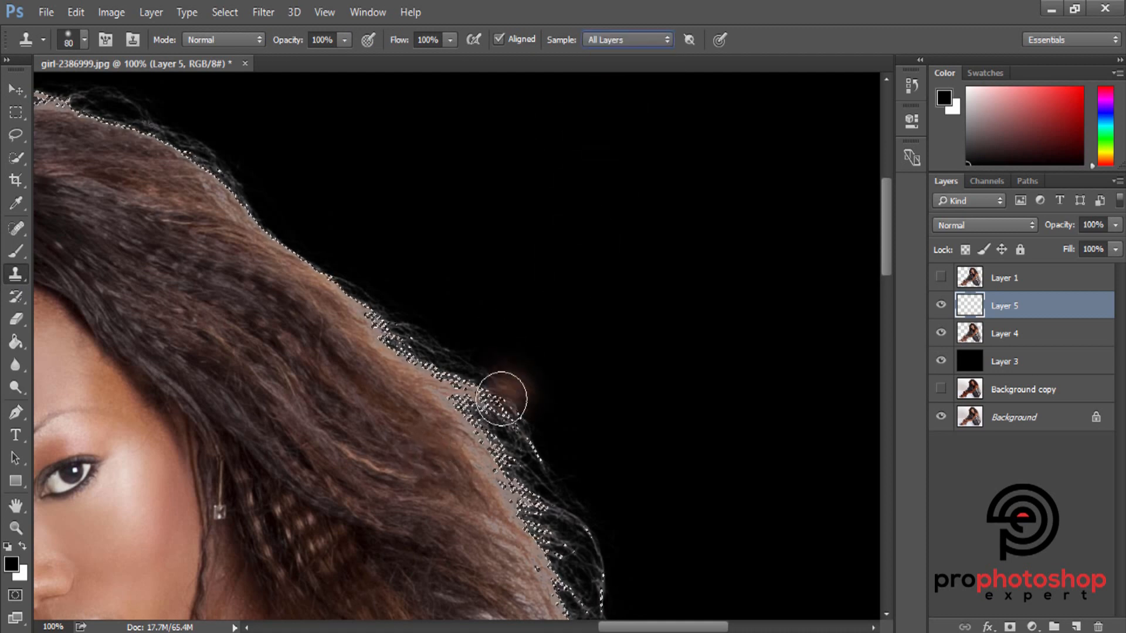
mouse_move(516, 412)
left_mouse_down()
mouse_move(391, 366)
mouse_move(353, 295)
mouse_move(214, 203)
left_mouse_up()
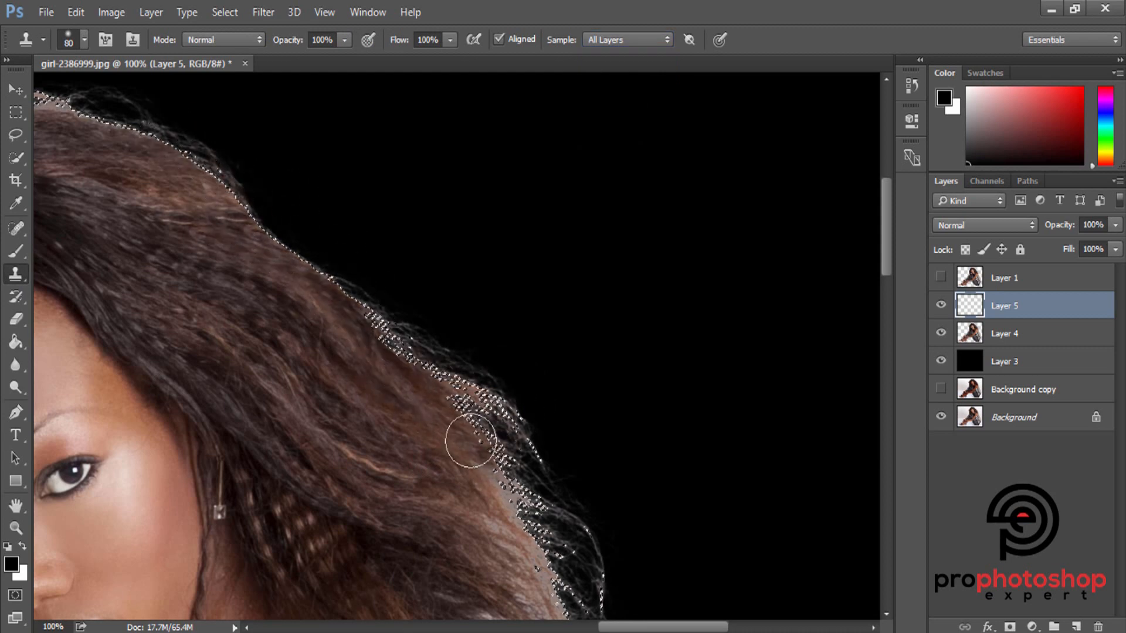
left_click_drag(632, 627, 576, 627)
scroll(528, 500, "up", 2)
mouse_move(460, 170)
left_mouse_down()
mouse_move(339, 149)
mouse_move(413, 156)
mouse_move(411, 187)
mouse_move(390, 169)
mouse_move(273, 185)
mouse_move(277, 201)
mouse_move(294, 156)
mouse_move(224, 192)
mouse_move(224, 224)
mouse_move(289, 222)
mouse_move(265, 209)
mouse_move(225, 218)
mouse_move(251, 262)
mouse_move(237, 239)
mouse_move(208, 235)
mouse_move(200, 315)
mouse_move(216, 292)
mouse_move(133, 354)
mouse_move(113, 384)
mouse_move(106, 432)
left_mouse_up()
scroll(121, 443, "down", 3)
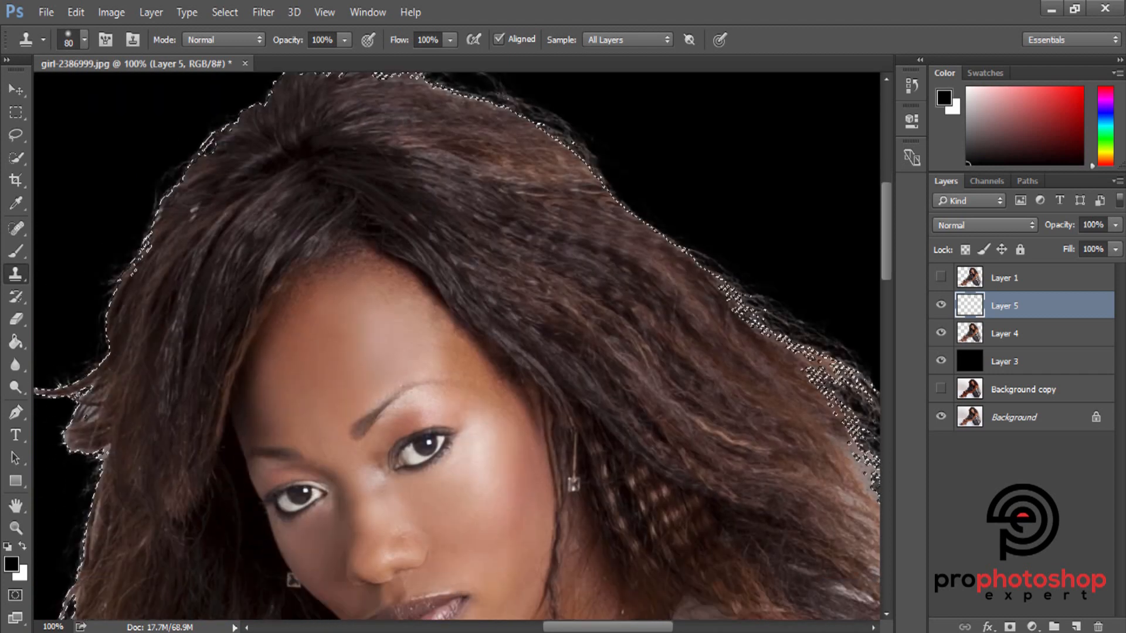
- Clone darker inner hair over the light fringe around the protruding strand on the hair's left edge, undoing the first stroke
left_click_drag(594, 626, 549, 626)
mouse_move(423, 407)
left_mouse_down()
mouse_move(380, 465)
mouse_move(346, 441)
left_mouse_up()
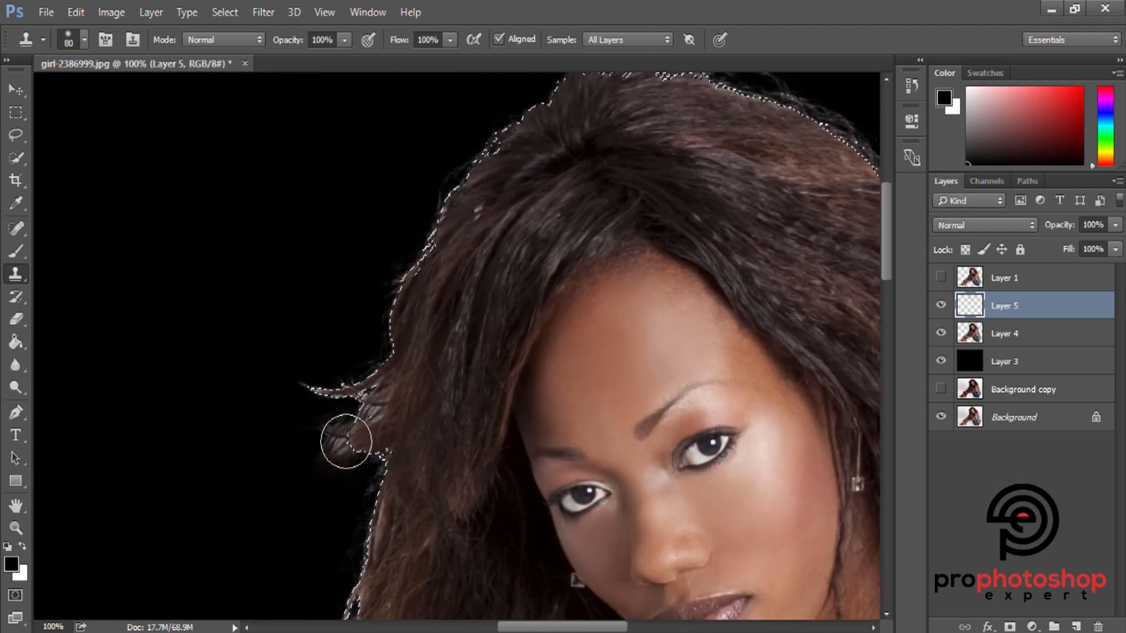
key("ctrl+z")
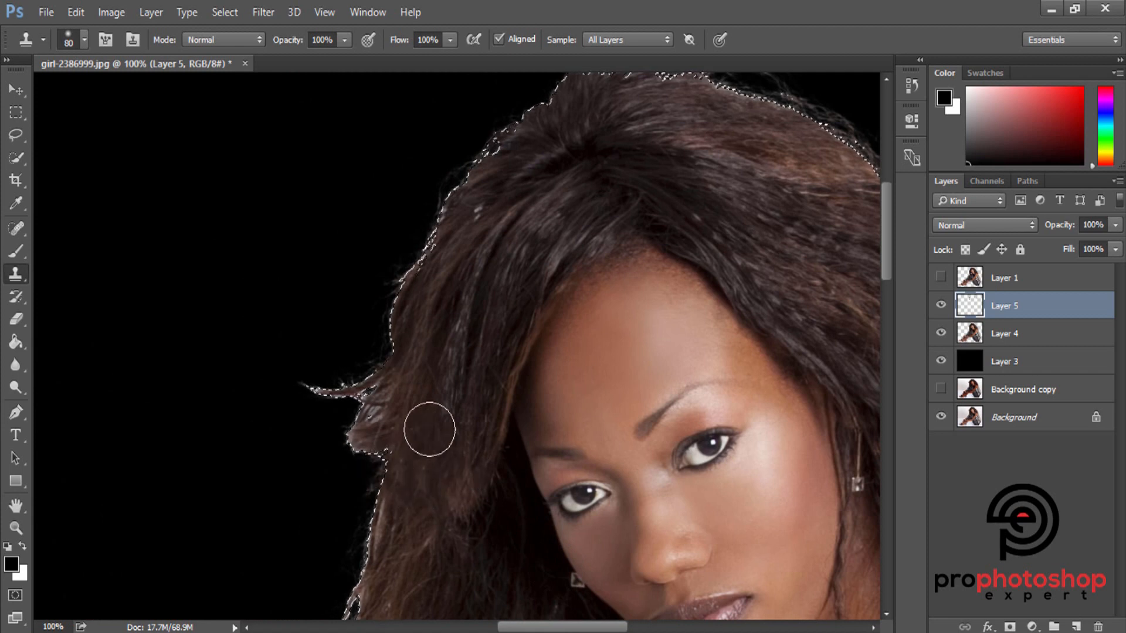
left_click_drag(430, 429, 349, 441)
left_click_drag(405, 408, 370, 397)
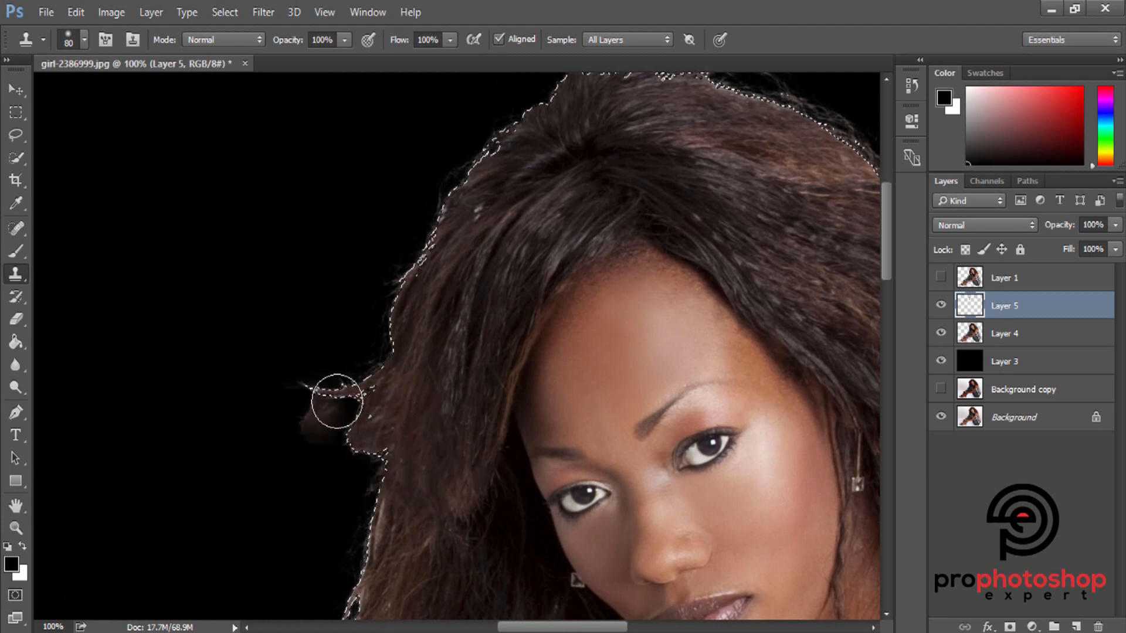
- Clone dark hair over the light fringe on the lower left edge above the knee, reducing the brush from 60 to 45 px
scroll(374, 399, "down", 4)
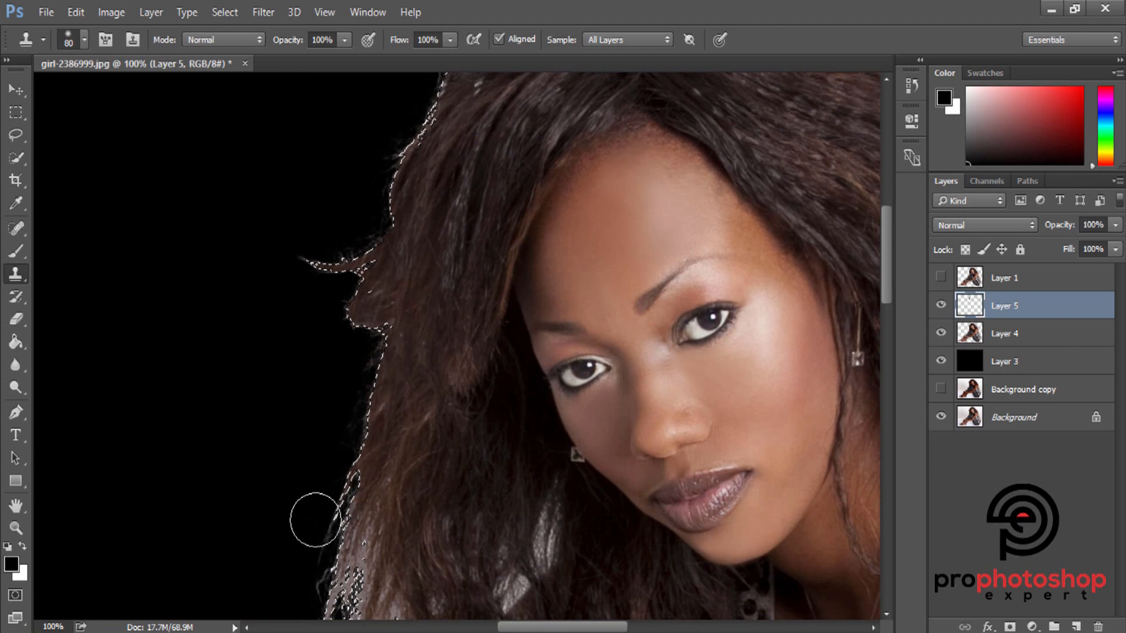
scroll(315, 520, "down", 6)
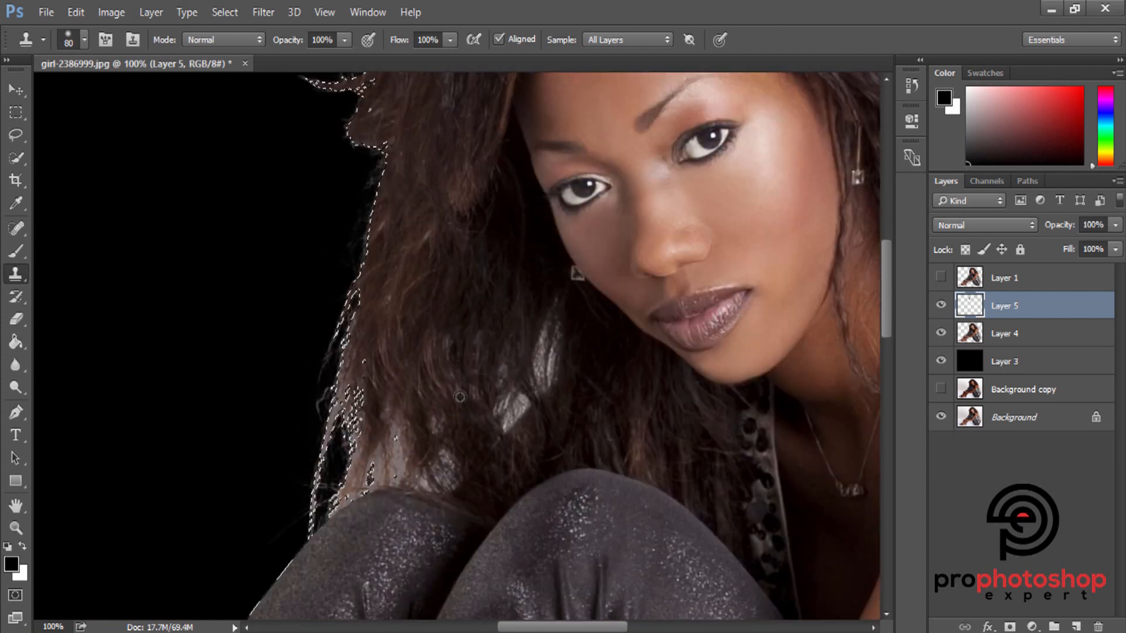
scroll(415, 402, "down", 1)
key("bracketleft")
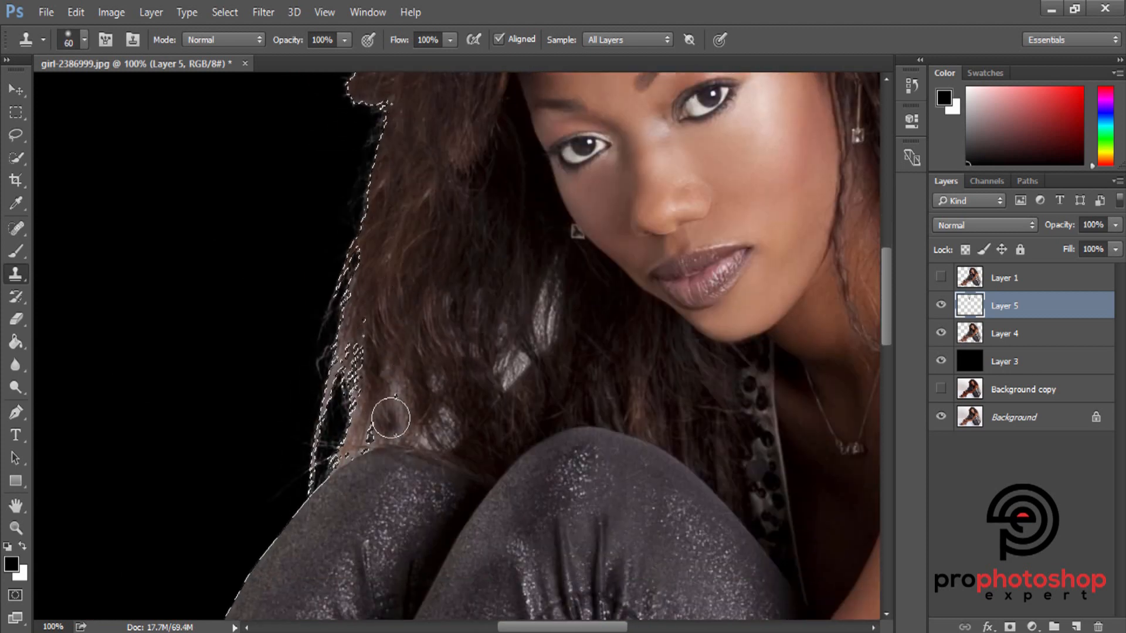
key("bracketleft")
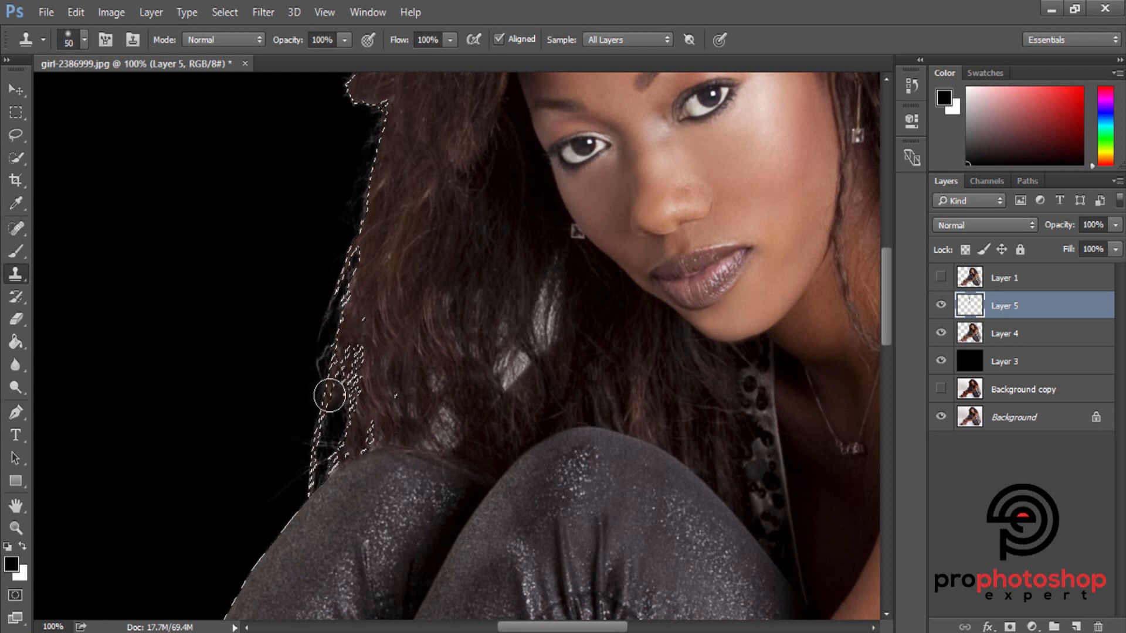
key("bracketleft")
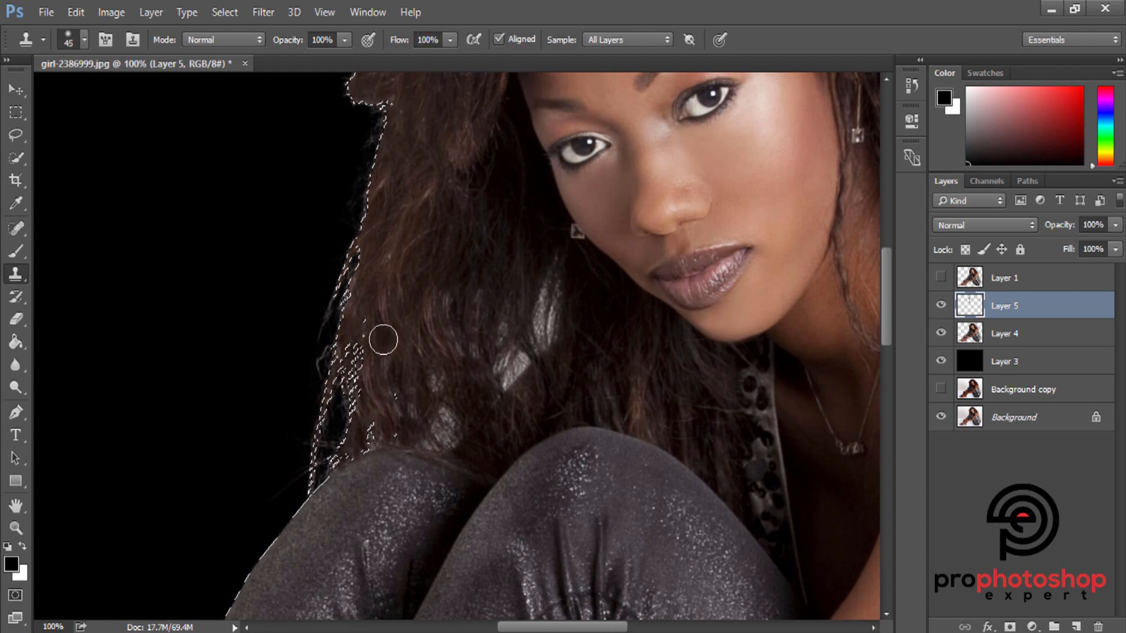
- Clone inner hair over the light strands on the hair's right edge down to the shoulder with a 100 px brush
key("bracketright")
key("bracketright")
key("bracketright")
key("ctrl+d")
key("ctrl+minus")
key("ctrl+minus")
key("bracketright")
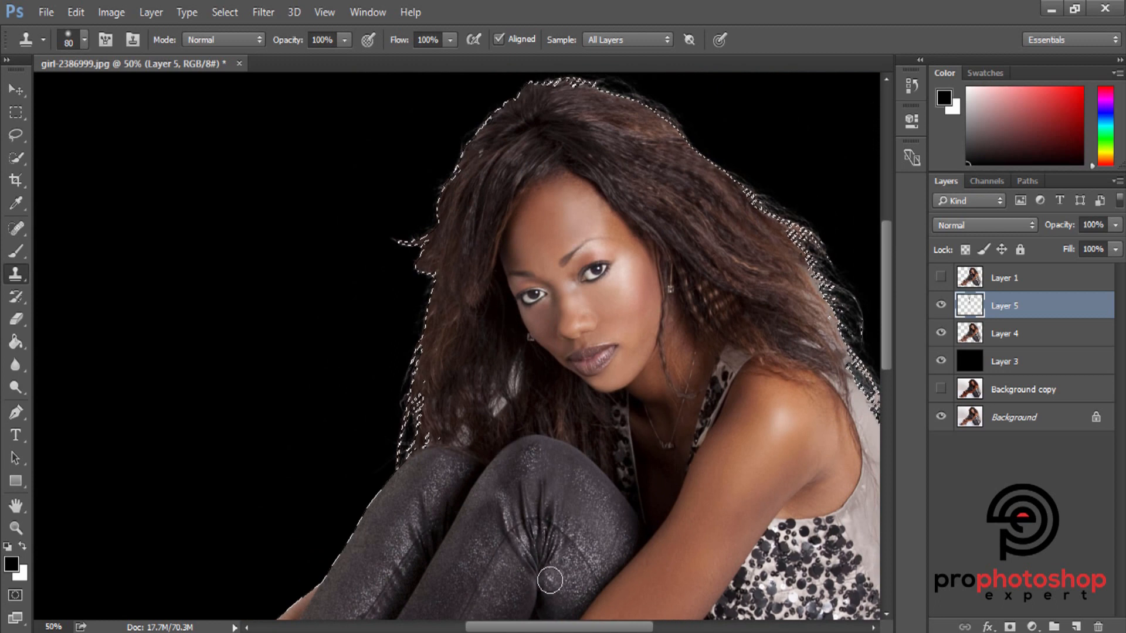
left_click_drag(572, 627, 644, 627)
key("ctrl+plus")
key("ctrl+shift+d")
key("bracketright")
key("bracketright")
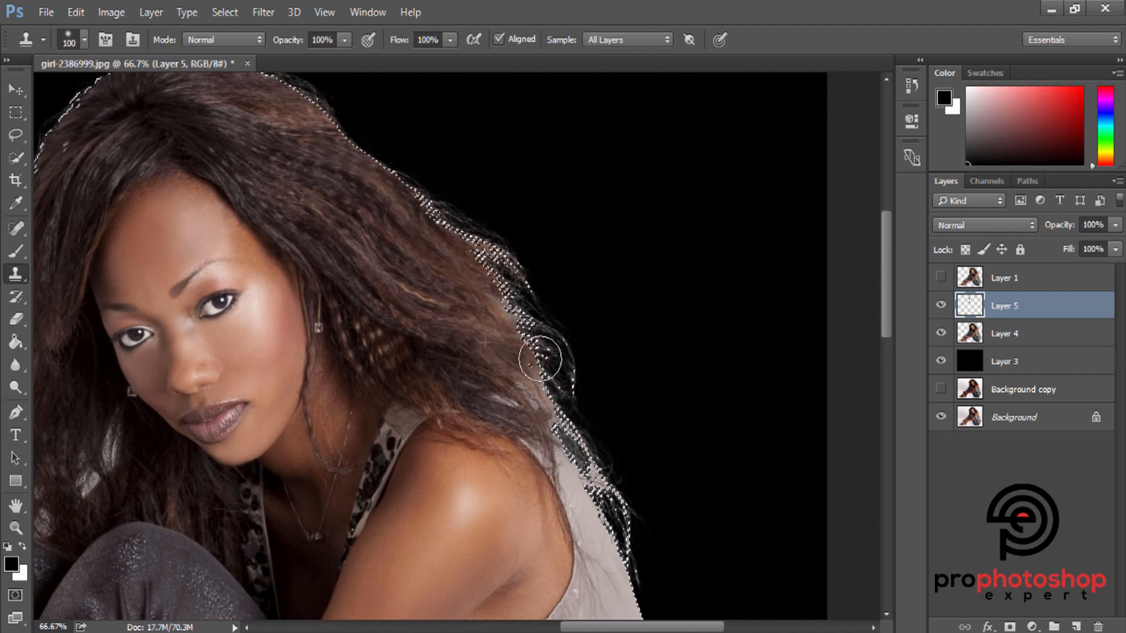
mouse_move(493, 249)
left_mouse_down()
mouse_move(554, 326)
mouse_move(557, 356)
mouse_move(479, 334)
mouse_move(544, 397)
mouse_move(655, 458)
left_mouse_up()
left_click_drag(515, 376, 643, 514)
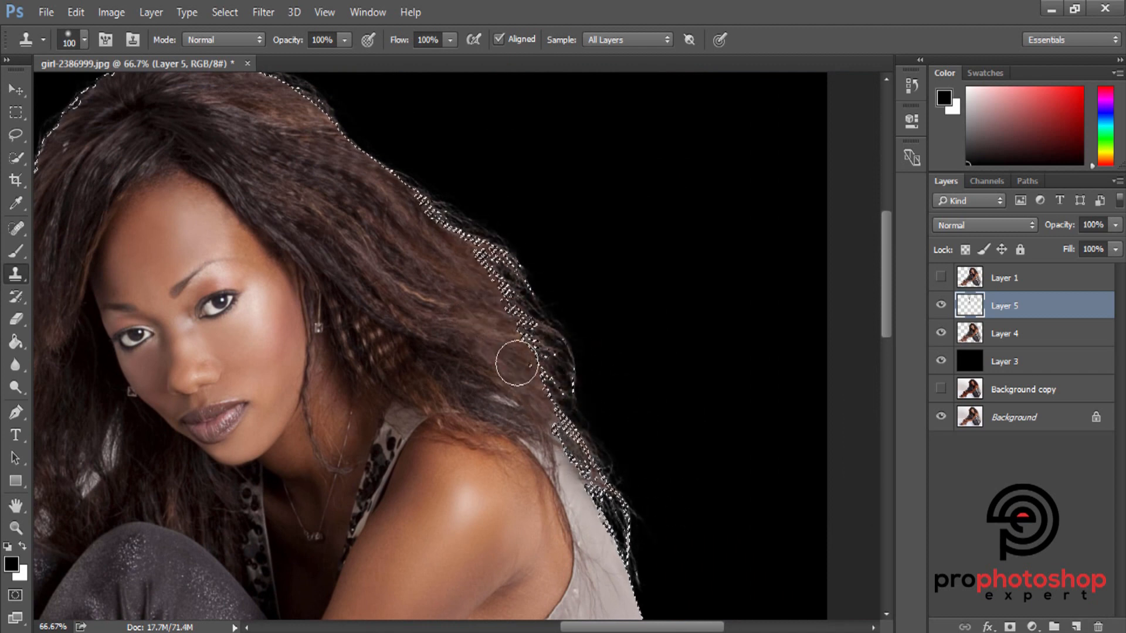
left_click_drag(516, 364, 609, 468)
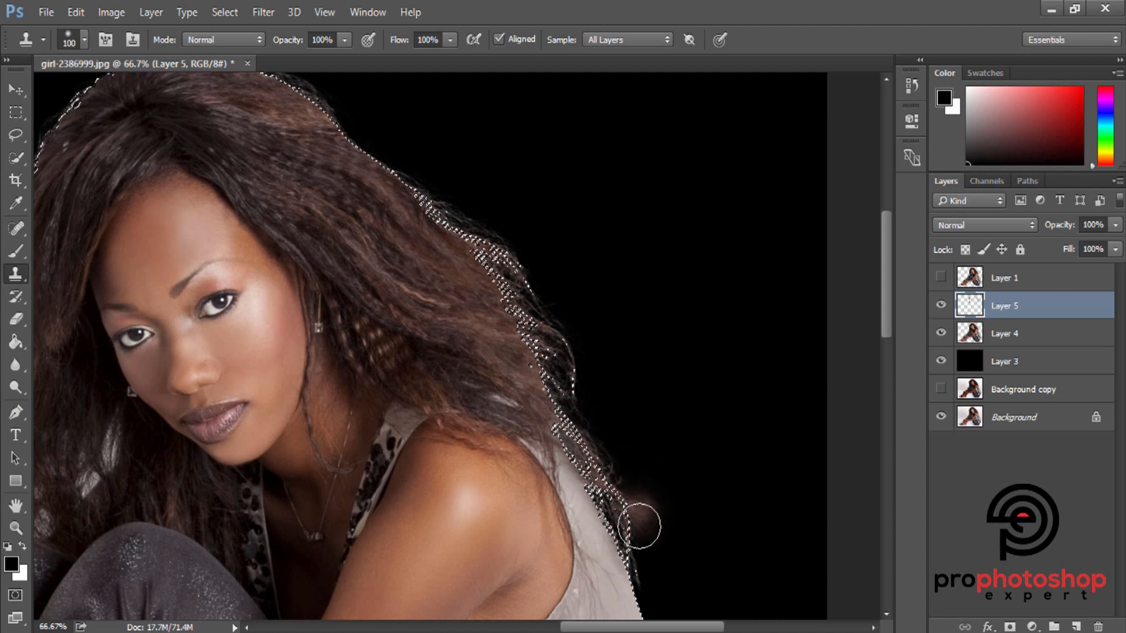
- Clean up the cloned hair along the blouse's back edge with the Eraser, using brush sizes of 45 and 70 px
scroll(649, 397, "down", 3)
key("e")
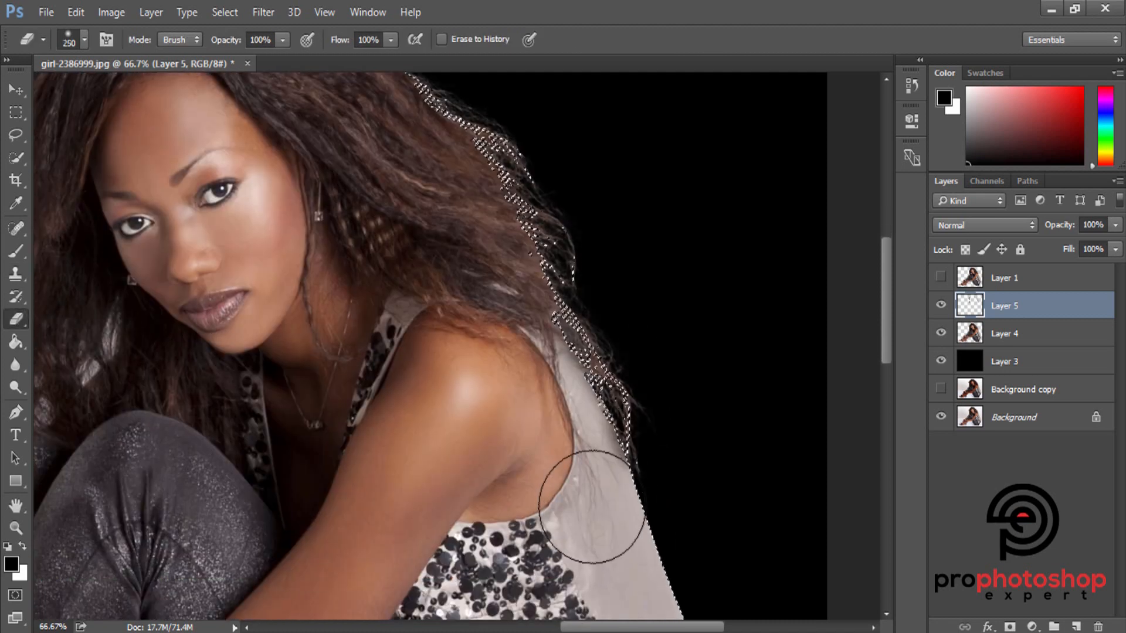
key("bracketleft")
key("bracketleft")
key("bracketleft")
key("bracketleft")
key("bracketleft")
key("bracketleft")
key("bracketleft")
key("bracketleft")
key("bracketleft")
key("bracketleft")
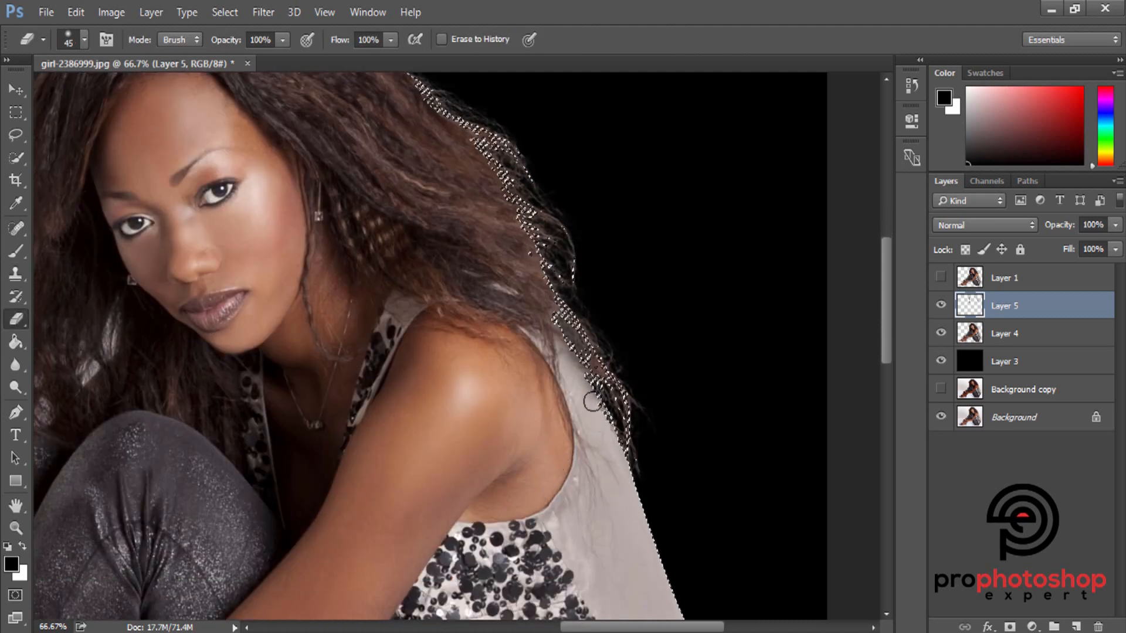
key("ctrl+minus")
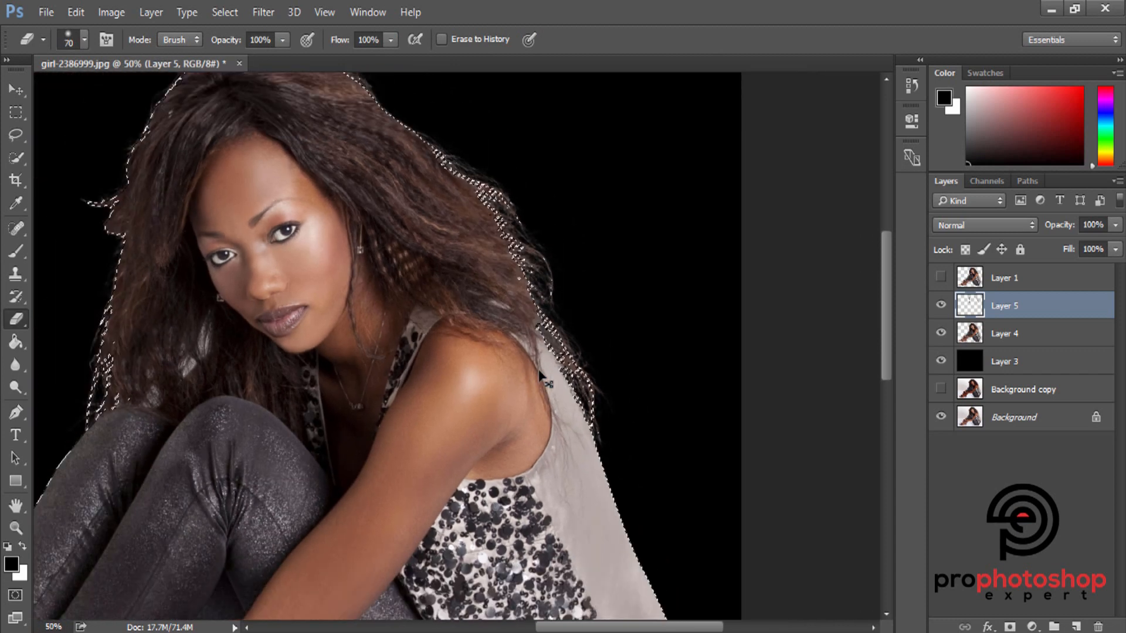
scroll(690, 374, "up", 1)
key("bracketright")
key("bracketright")
key("bracketright")
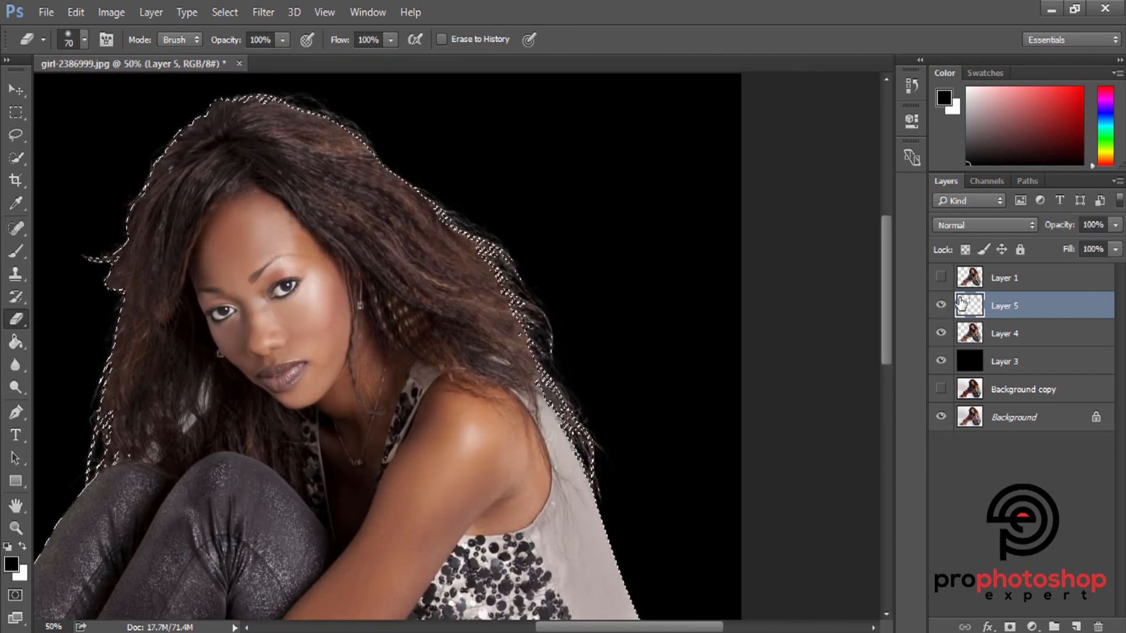
- Reduce Layer 5's opacity to 69% and deselect the hair outline
left_click(1115, 225)
left_click_drag(1115, 242, 1088, 242)
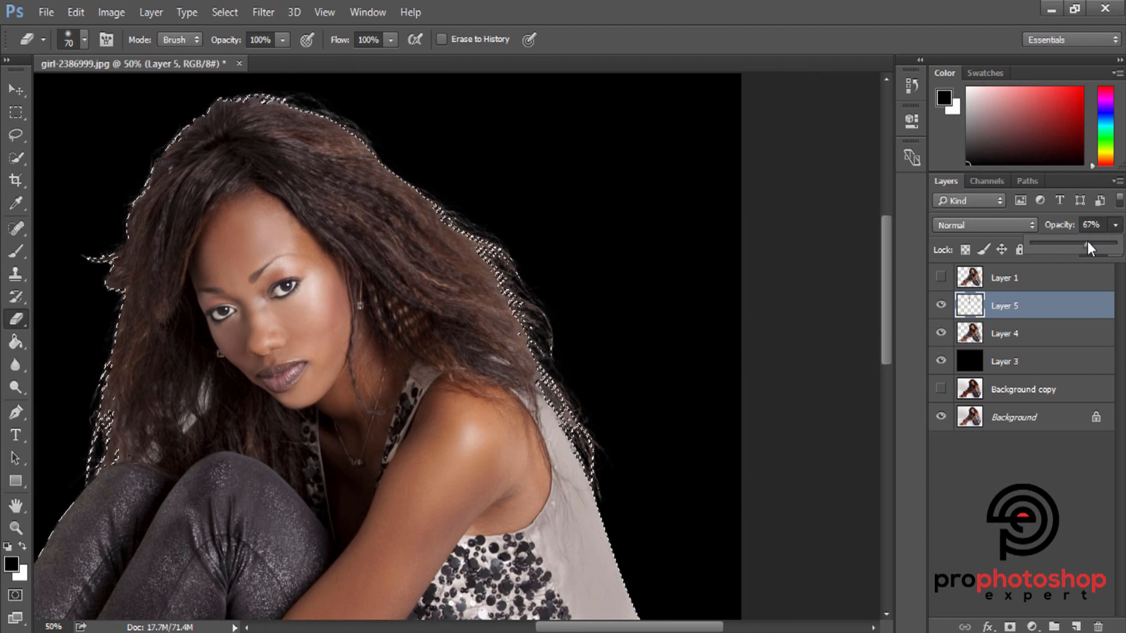
left_click(21, 115)
left_click(603, 215)
key("ctrl+minus")
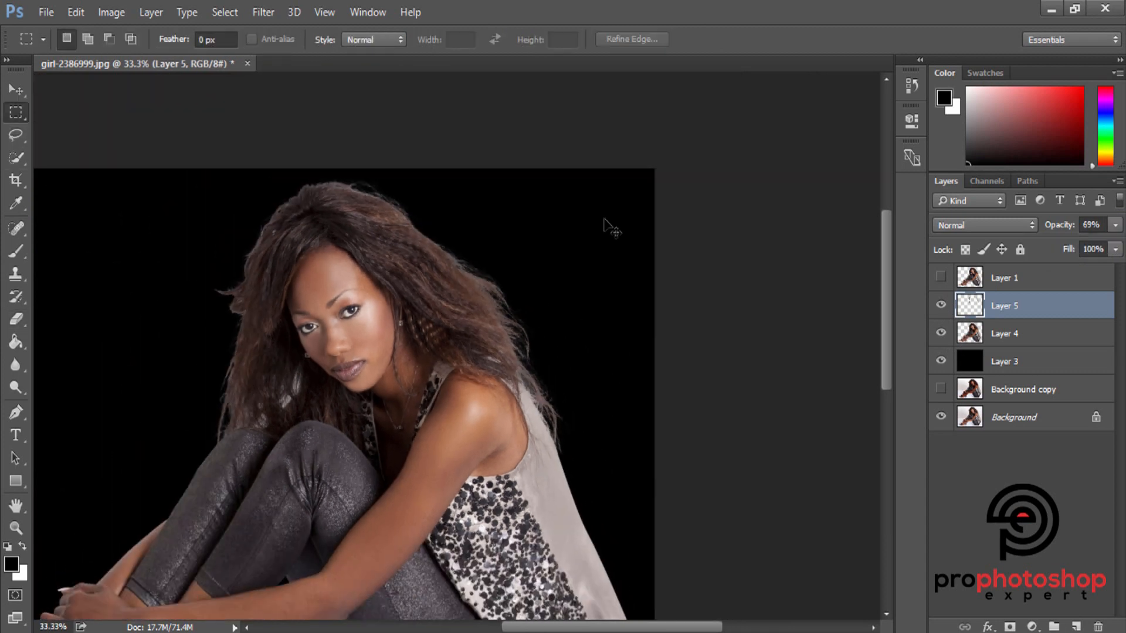
key("ctrl+plus")
scroll(560, 282, "up", 2)
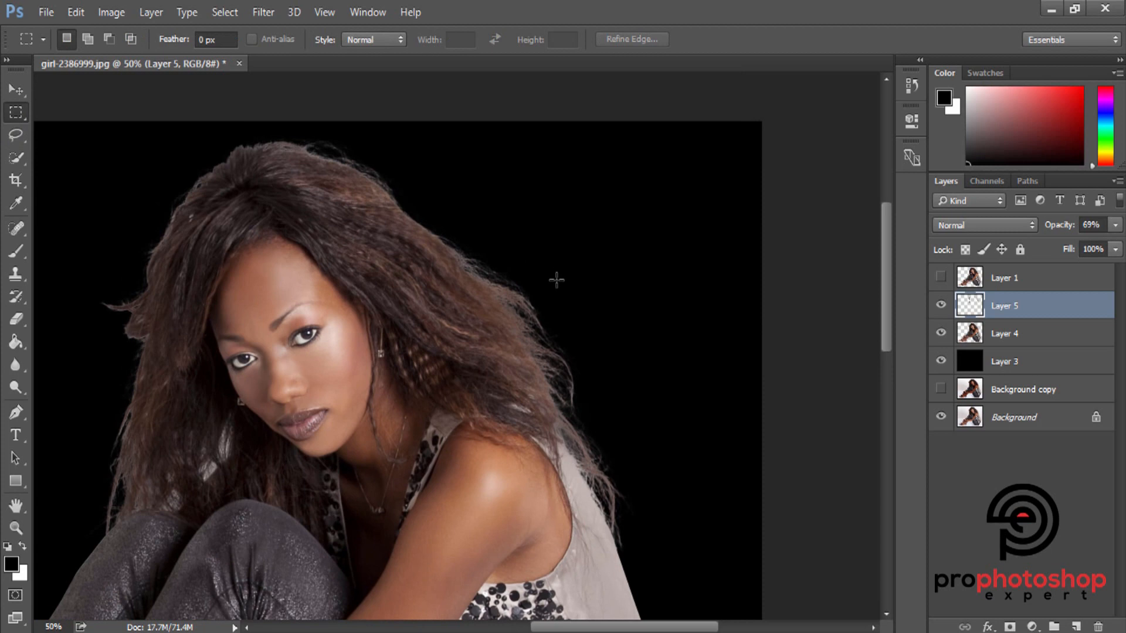
- Toggle Layer 5's visibility repeatedly to compare the hair fringe with and without the cloned hair
left_click(940, 305)
left_click(940, 305)
left_click(940, 305)
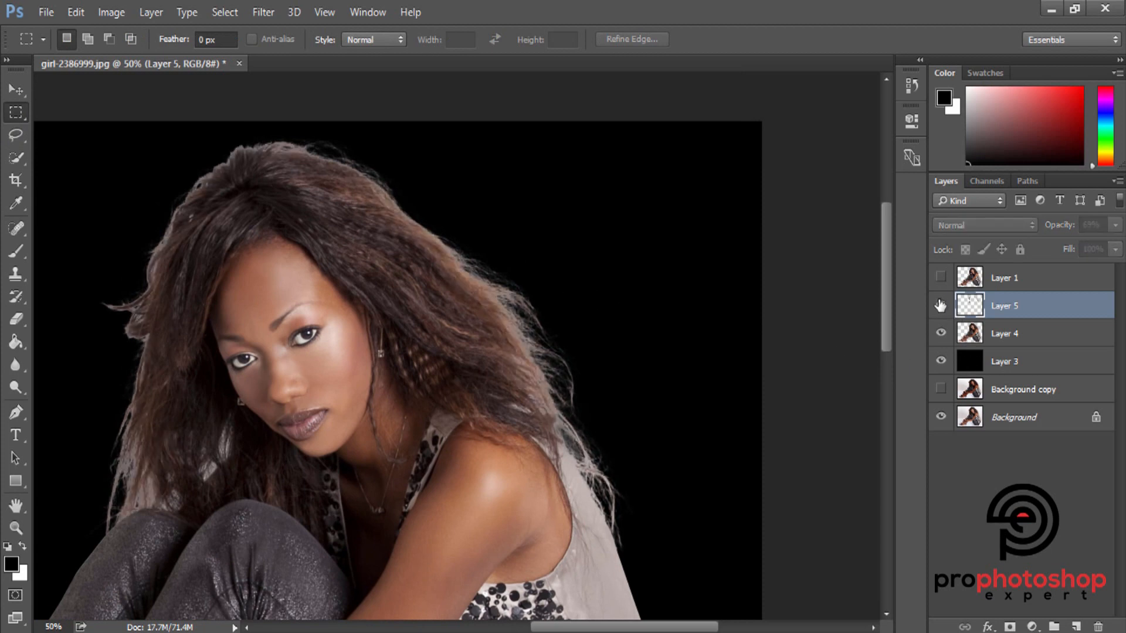
left_click(940, 305)
left_click(940, 305)
left_click(940, 305)
left_click(940, 305)
left_click(939, 305)
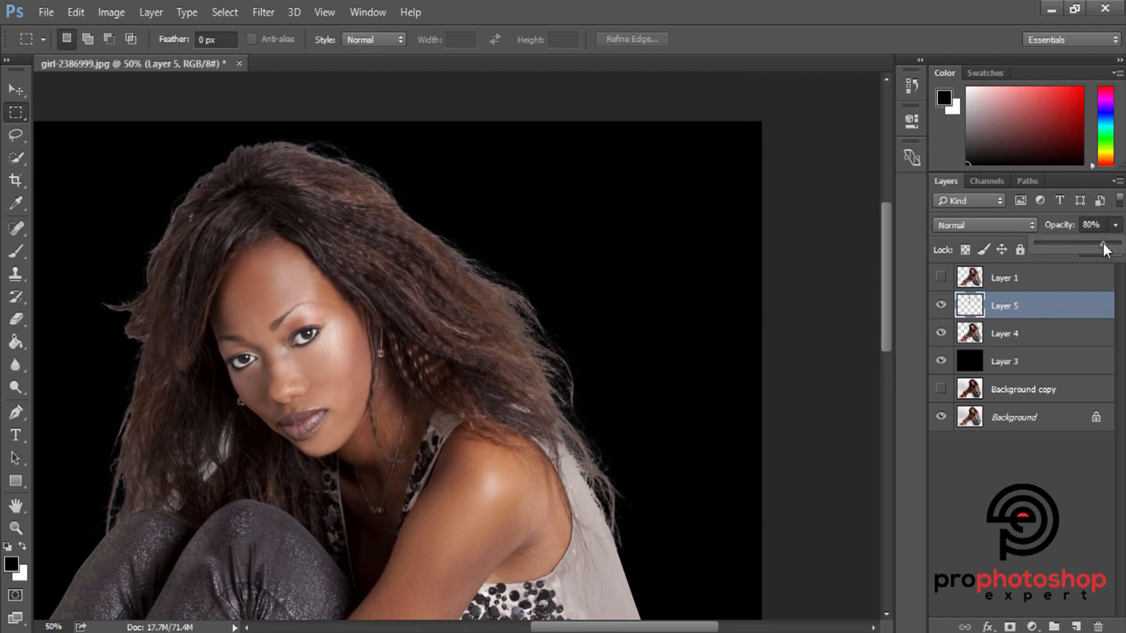
- Set Layer 5's opacity to 74% and merge it with Layer 4
mouse_move(1097, 244)
left_mouse_down()
mouse_move(1047, 251)
mouse_move(1100, 250)
left_mouse_up()
scroll(689, 350, "down", 3)
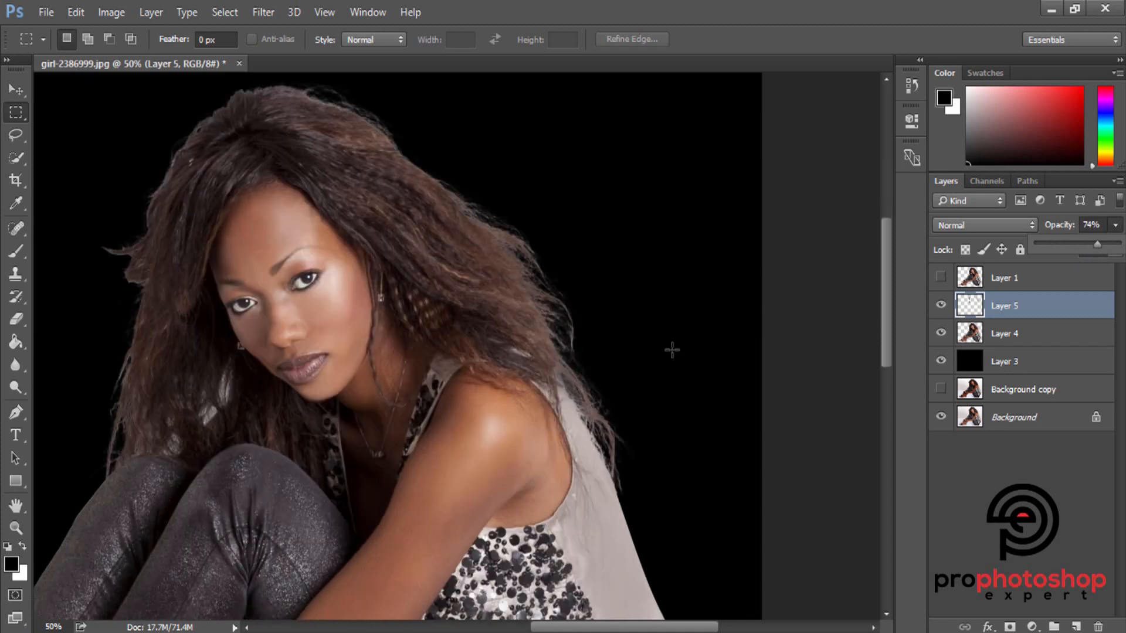
left_click(1018, 335, "ctrl")
right_click(1018, 335)
left_click(748, 584)
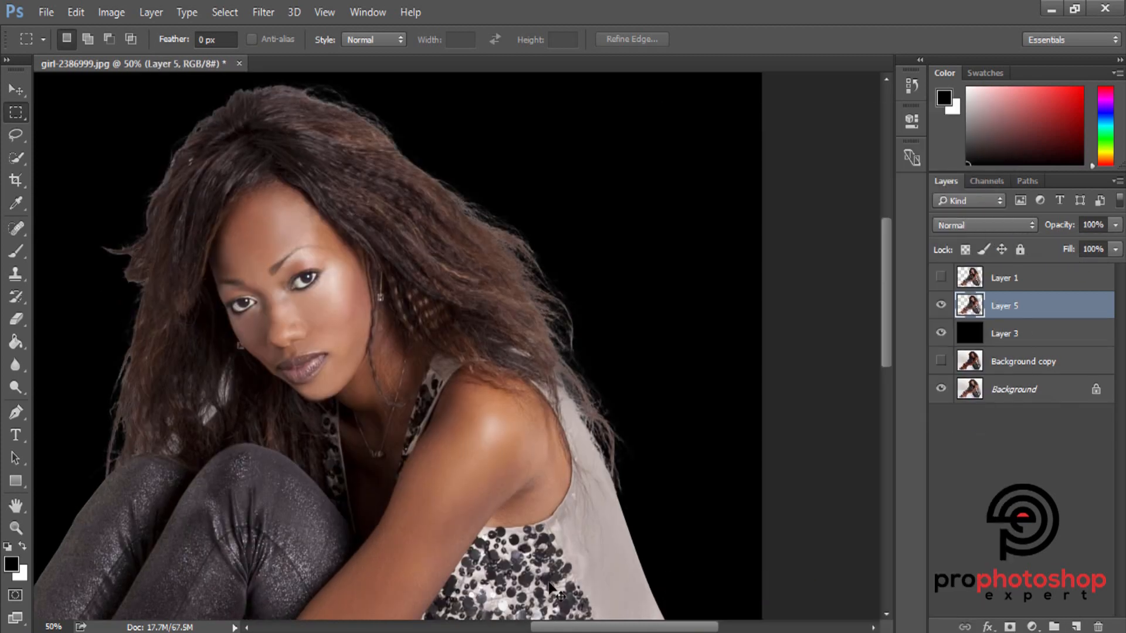
- Choose the Clone Stamp for the light gaps in the hair beside the face and add an empty layer above Layer 5
key("ctrl+minus")
left_click(16, 528)
left_click_drag(232, 429, 438, 409)
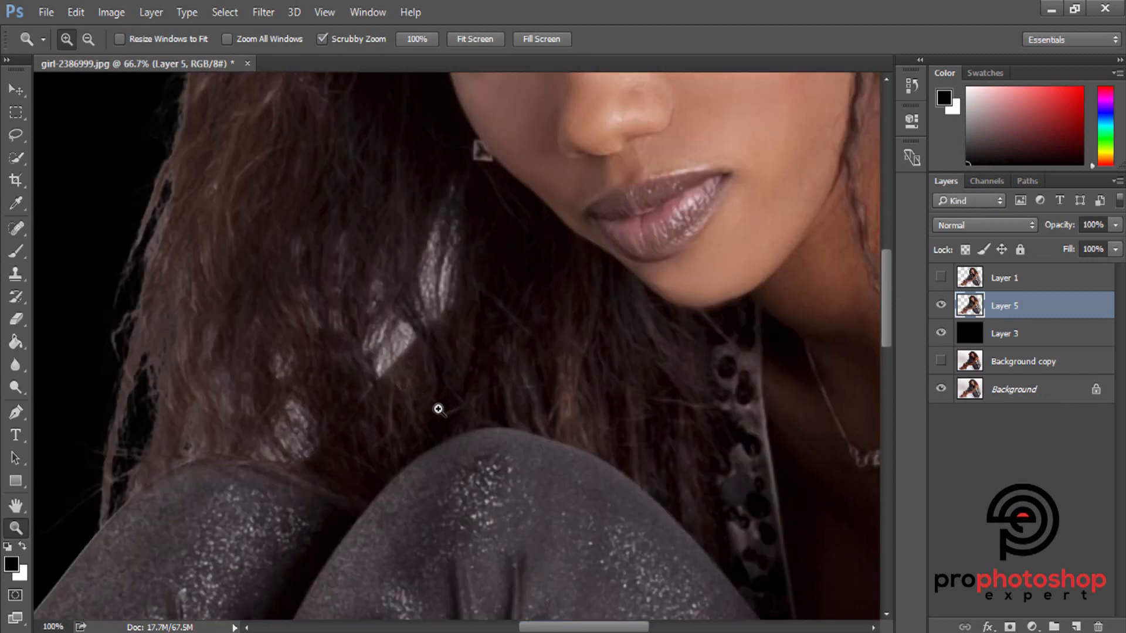
left_click(438, 409)
left_click(16, 274)
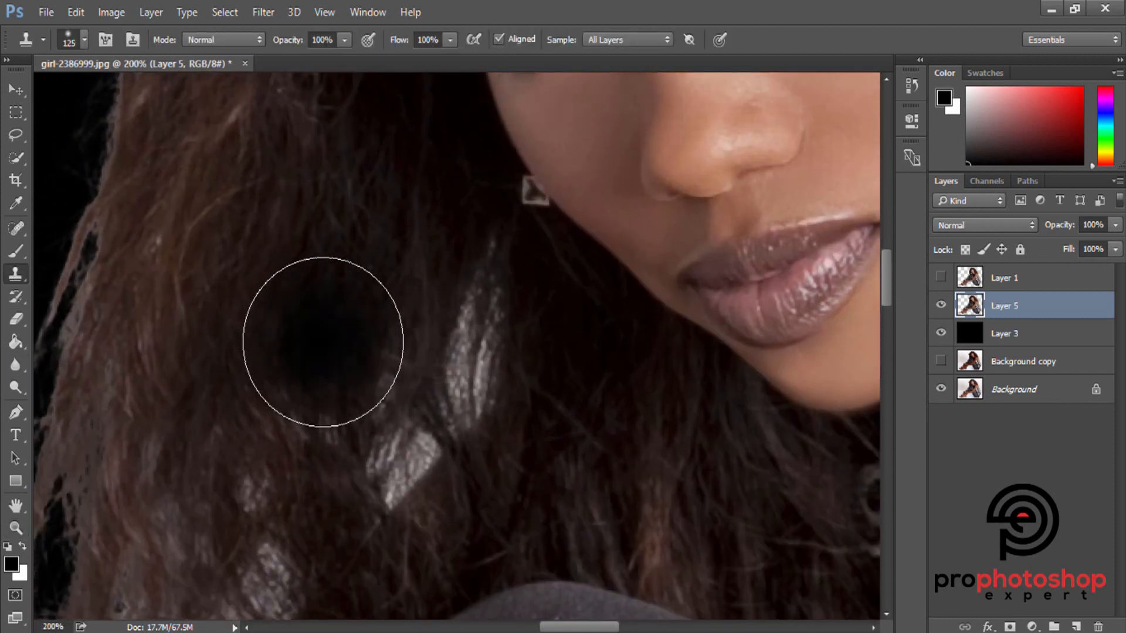
scroll(264, 346, "down", 3)
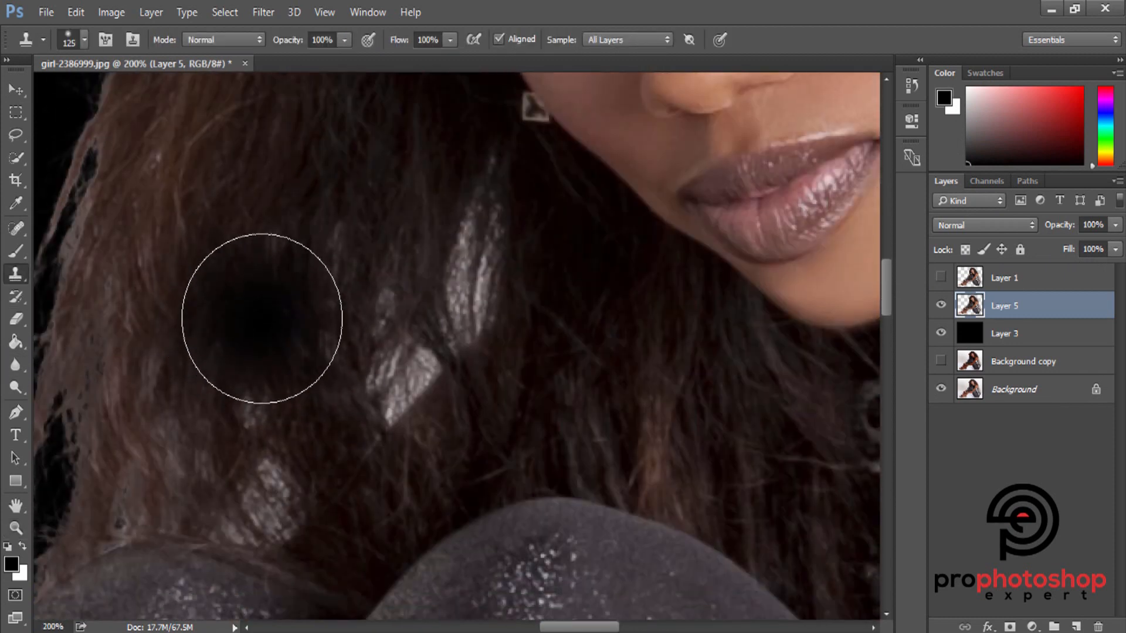
left_click(1076, 626)
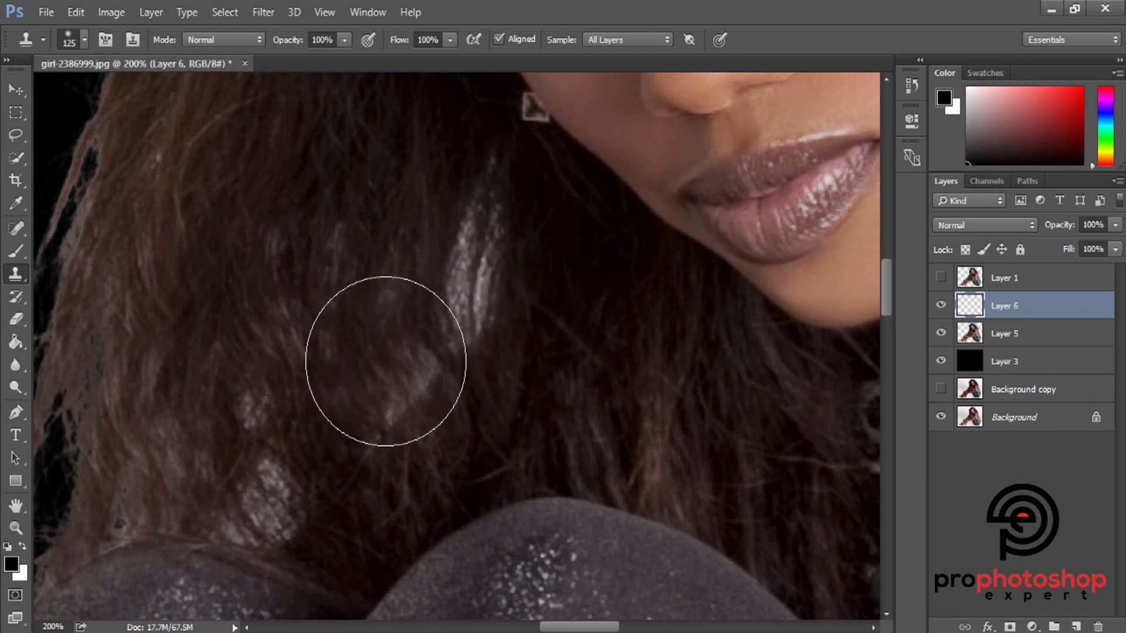
- Clone dark hair over the two large light gaps beside the cheek with the brush reduced to 45 px
key("bracketleft")
key("bracketleft")
key("bracketleft")
key("bracketleft")
key("bracketleft")
mouse_move(391, 385)
left_mouse_down()
mouse_move(425, 362)
mouse_move(398, 308)
mouse_move(450, 280)
mouse_move(452, 318)
mouse_move(484, 210)
mouse_move(474, 294)
mouse_move(422, 336)
left_mouse_up()
scroll(335, 364, "down", 2)
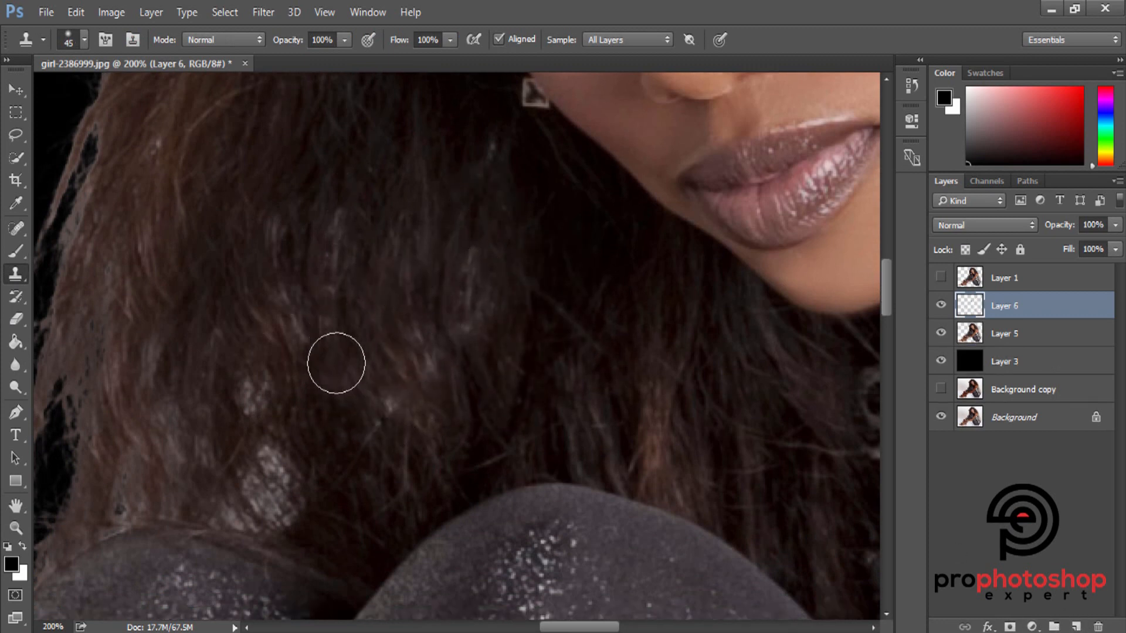
- Clone dark hair over the remaining light patches just above the knee with a 50 px brush
key("]")
left_click(325, 374, "alt")
mouse_move(247, 437)
left_mouse_down()
mouse_move(258, 456)
mouse_move(275, 422)
mouse_move(290, 460)
left_mouse_up()
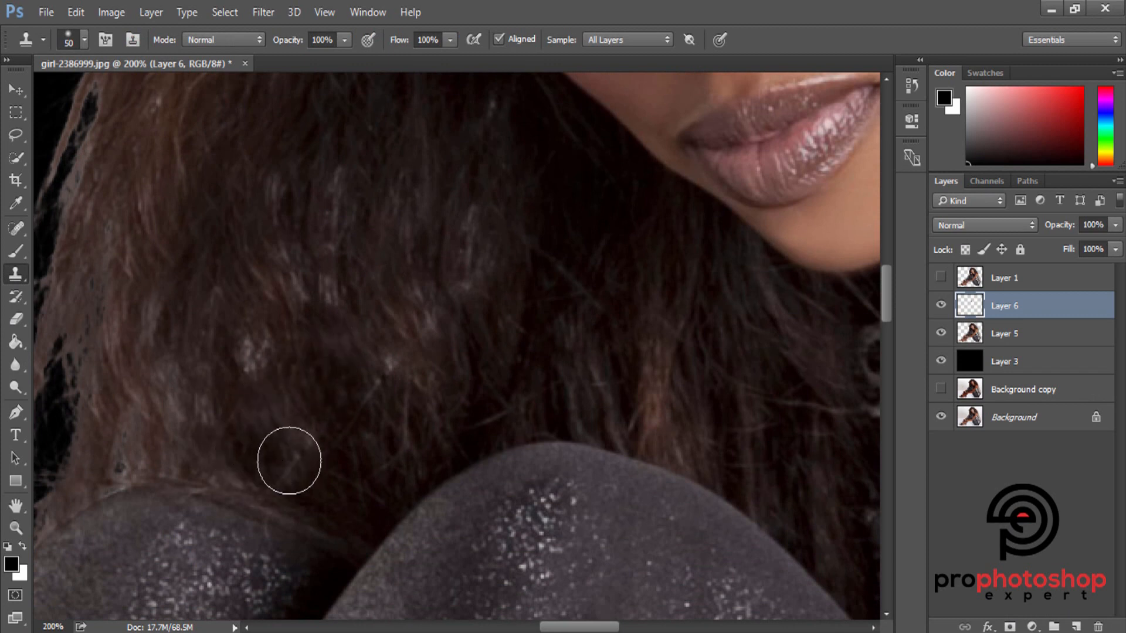
left_click(315, 357, "alt")
left_click(259, 351)
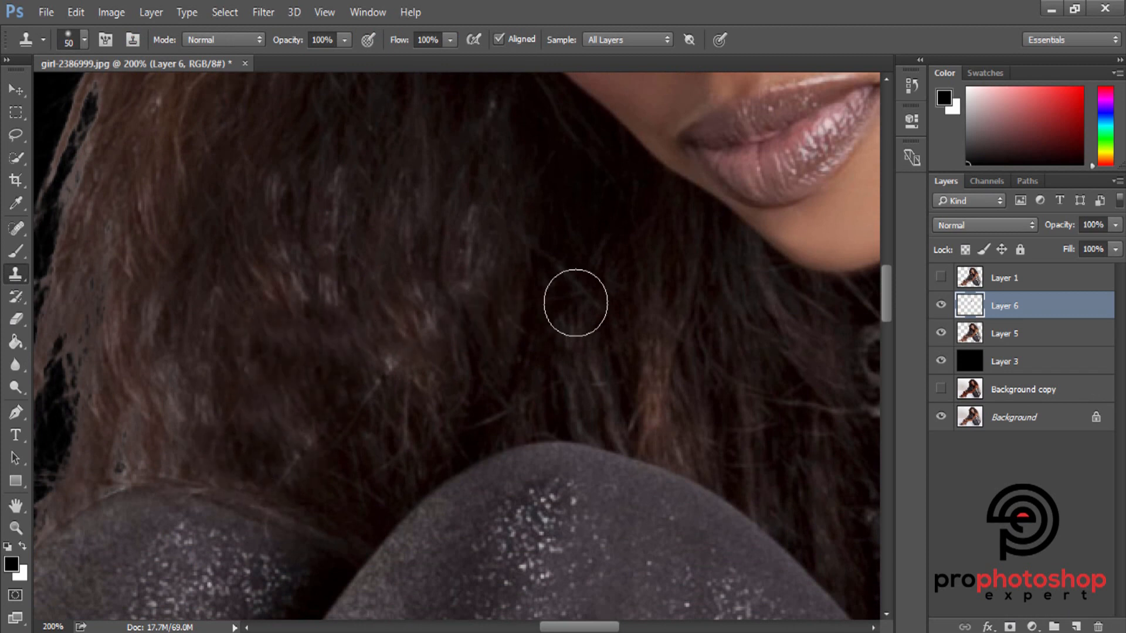
- Toggle Layer 6's visibility at several magnifications to compare the filled hair gaps with the original
scroll(680, 303, "up", 2)
key("ctrl+minus")
key("ctrl+minus")
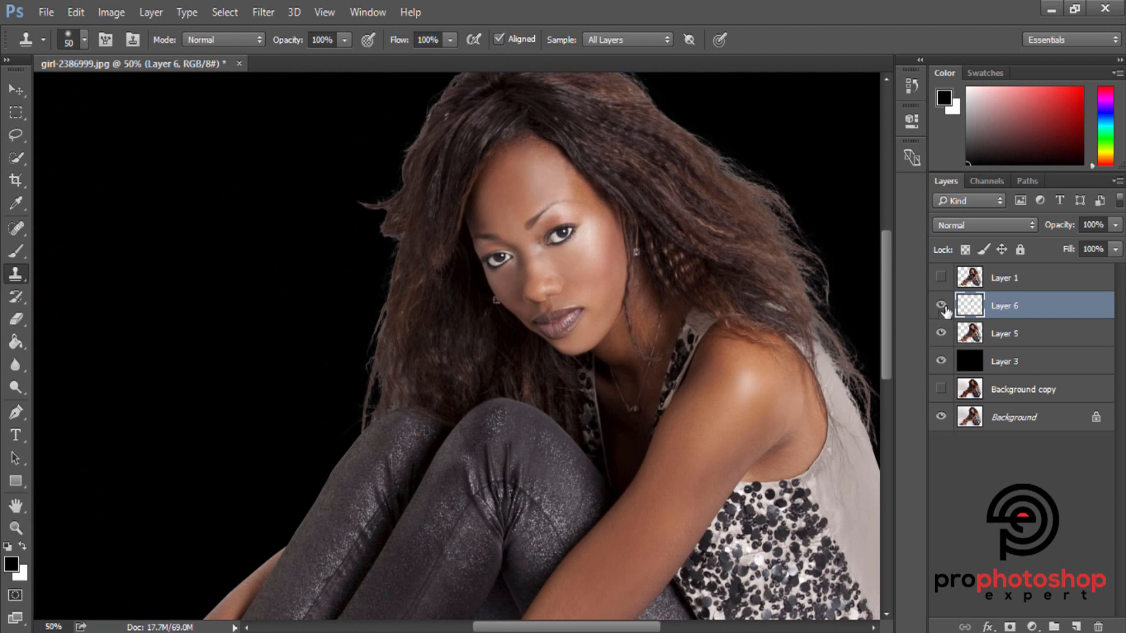
left_click(941, 305)
left_click(942, 305)
left_click(941, 305)
left_click(942, 305)
key("ctrl+plus")
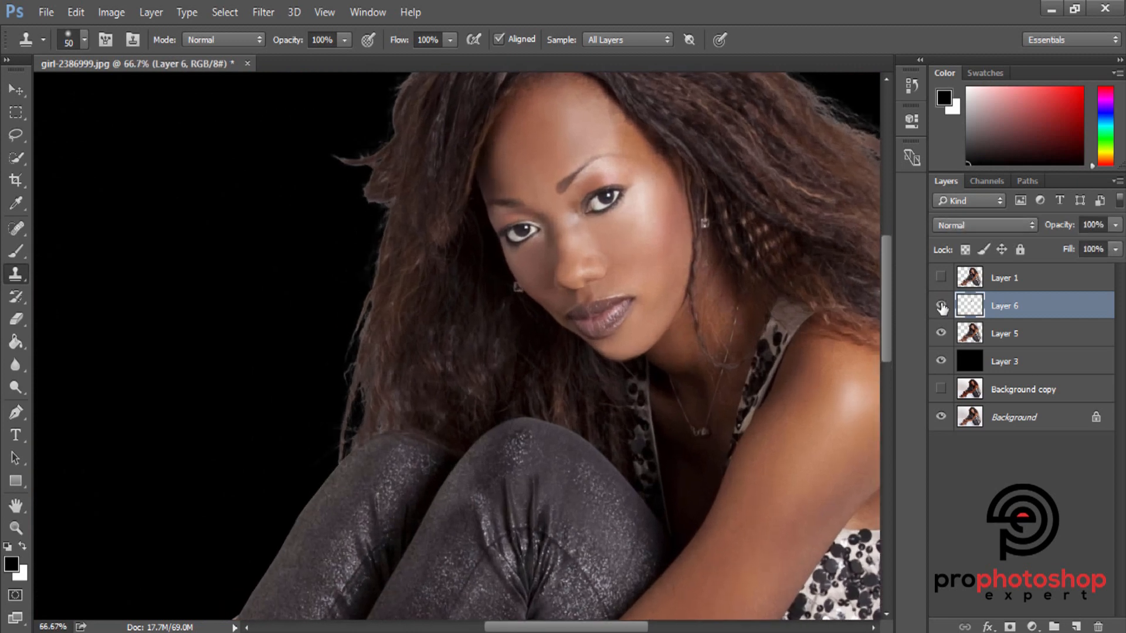
key("ctrl+plus")
left_click(942, 305)
left_click(941, 306)
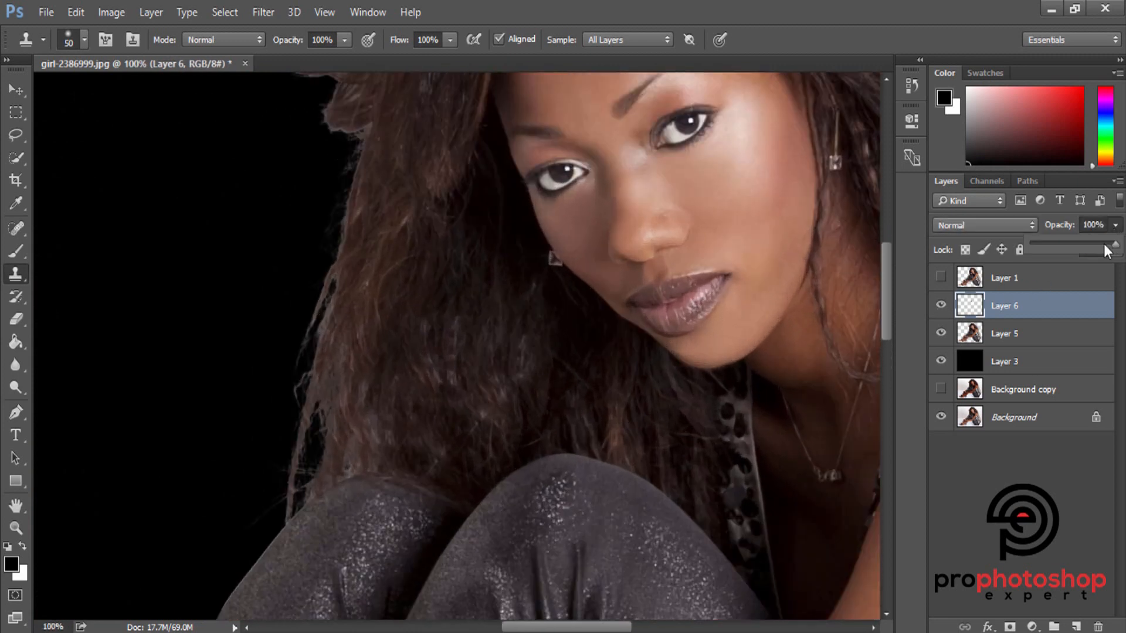
- Lower Layer 6's opacity slightly to blend the cloned patches into the hair
left_click_drag(1106, 251, 1103, 248)
key("ctrl+minus")
key("ctrl+minus")
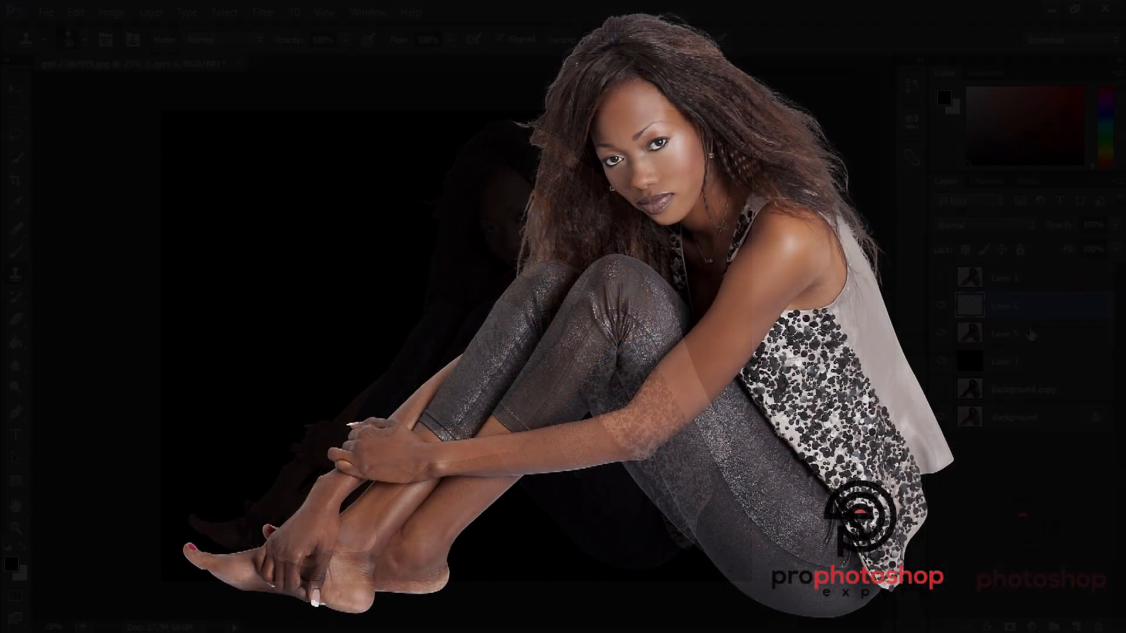